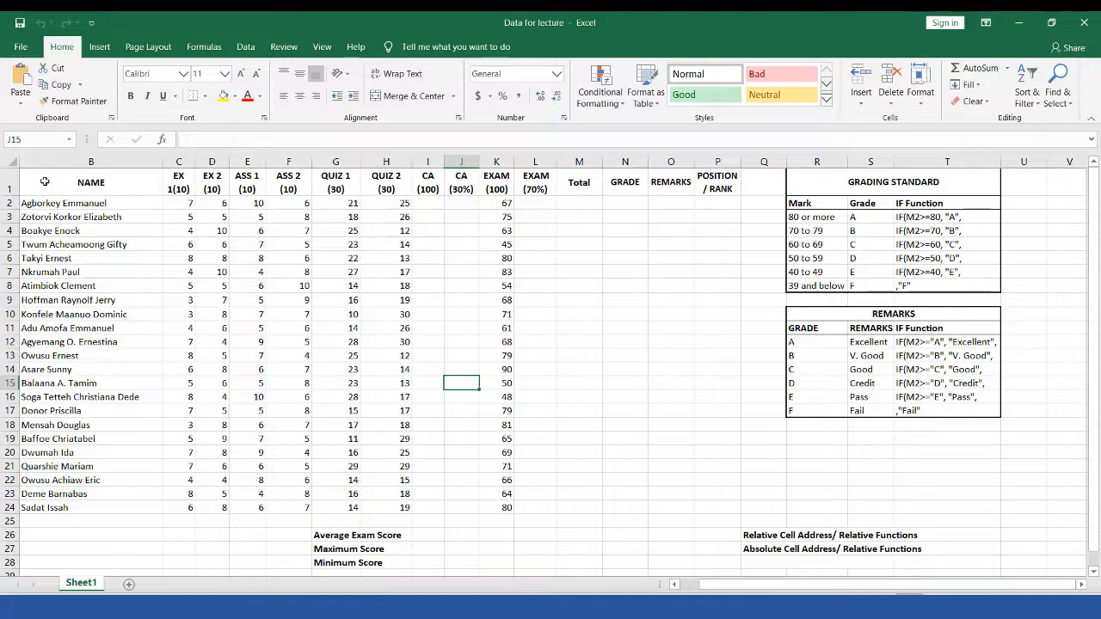
Step: Review the score table, grading and remarks tables and function notes, then create blank workbook Book2
mouse_move(43, 182)
mouse_down()
mouse_move(244, 205)
mouse_move(627, 319)
mouse_move(723, 419)
mouse_move(736, 444)
mouse_move(734, 508)
mouse_up()
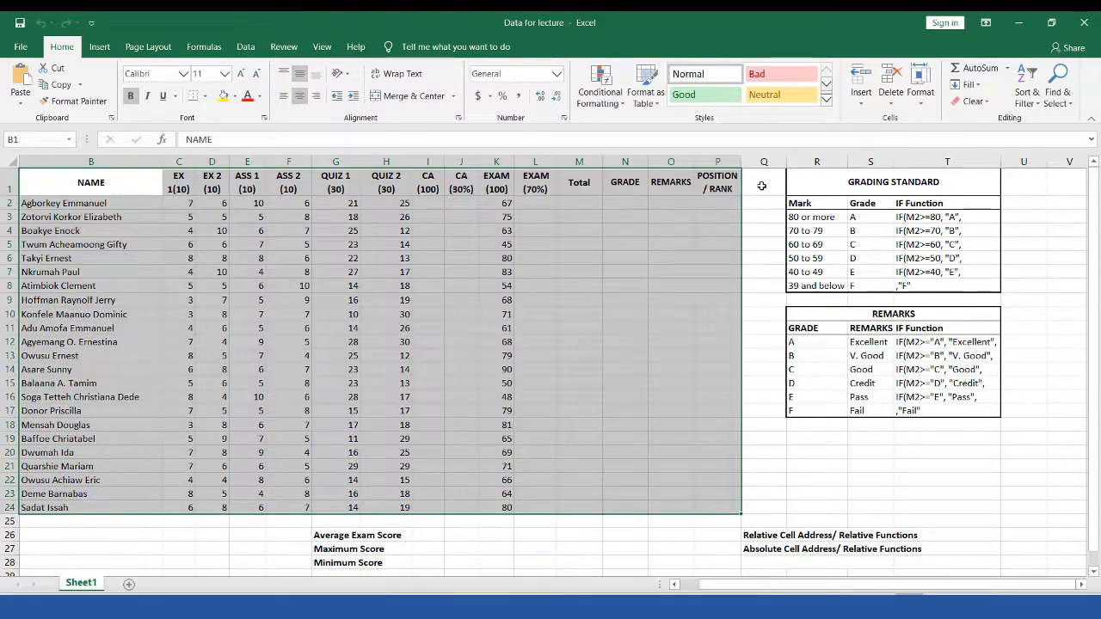
drag(774, 181, 963, 411)
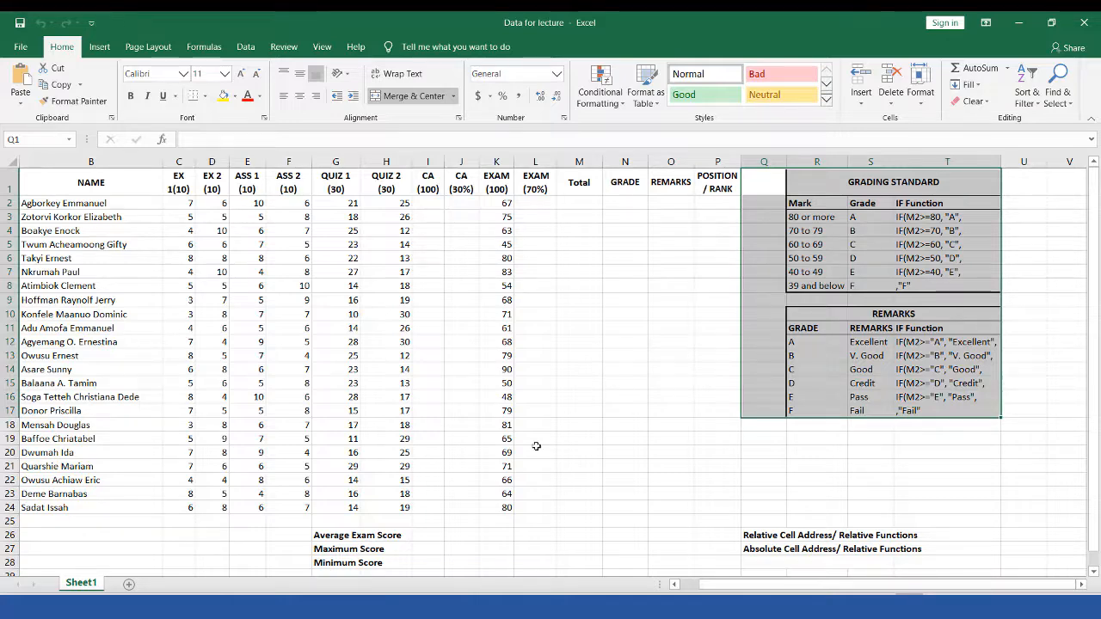
scroll(535, 446, down, 7)
scroll(536, 447, up, 7)
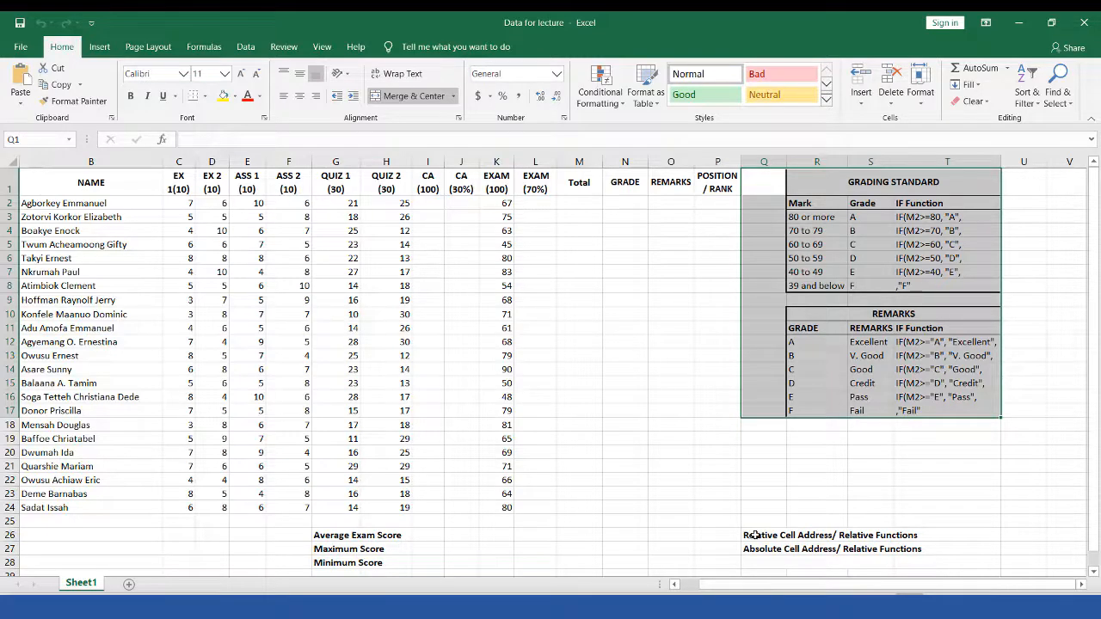
drag(755, 535, 937, 553)
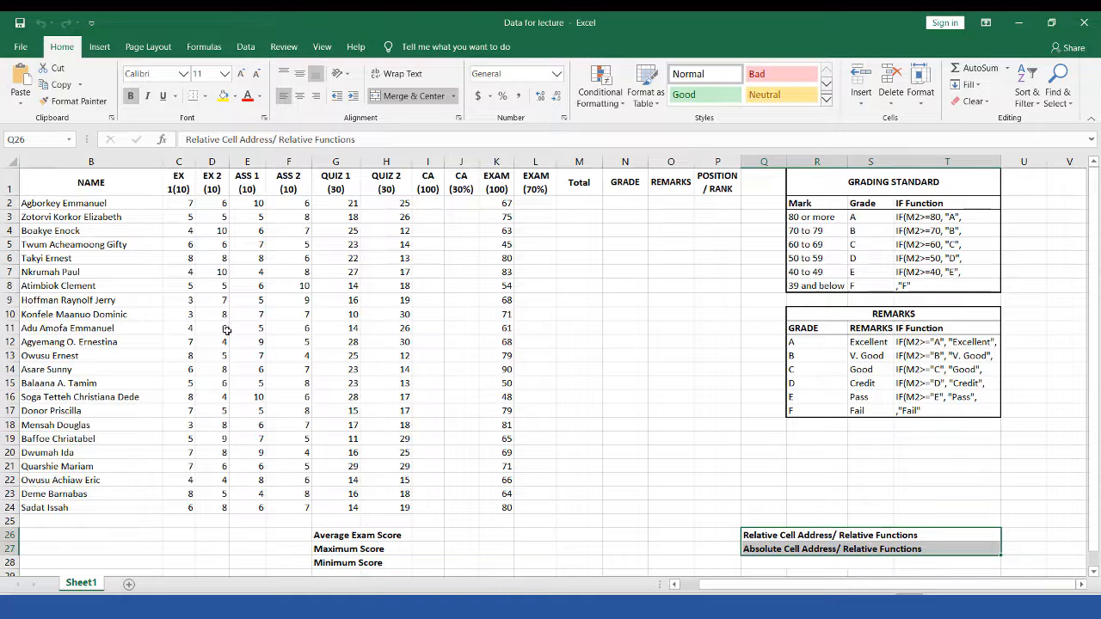
key(ctrl+n)
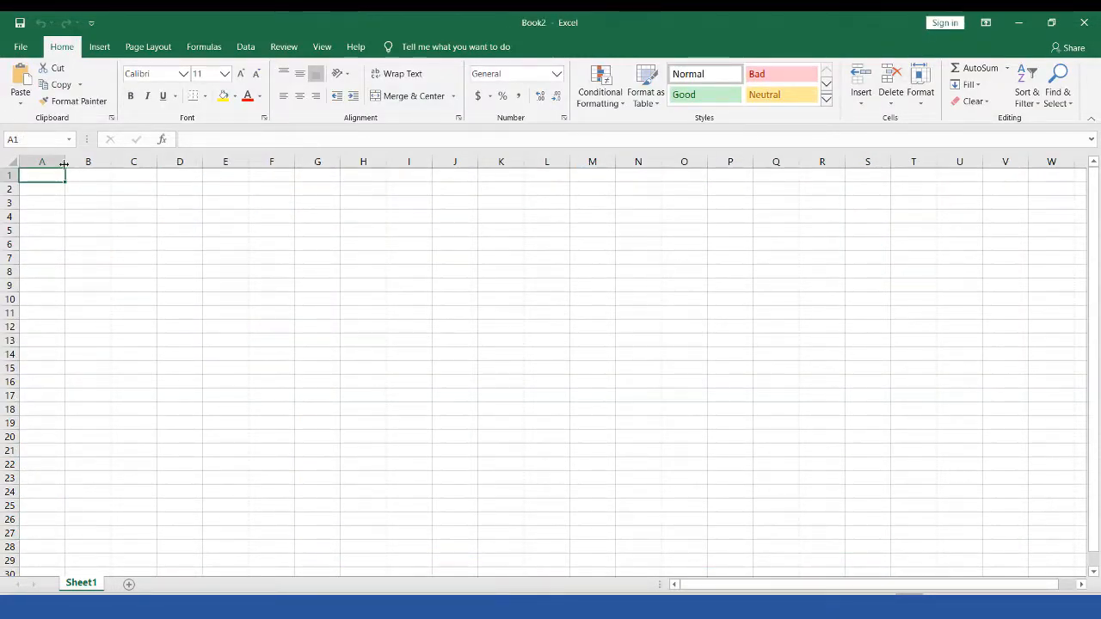
Step: Widen column A for student names and return to cell A1
drag(63, 163, 138, 164)
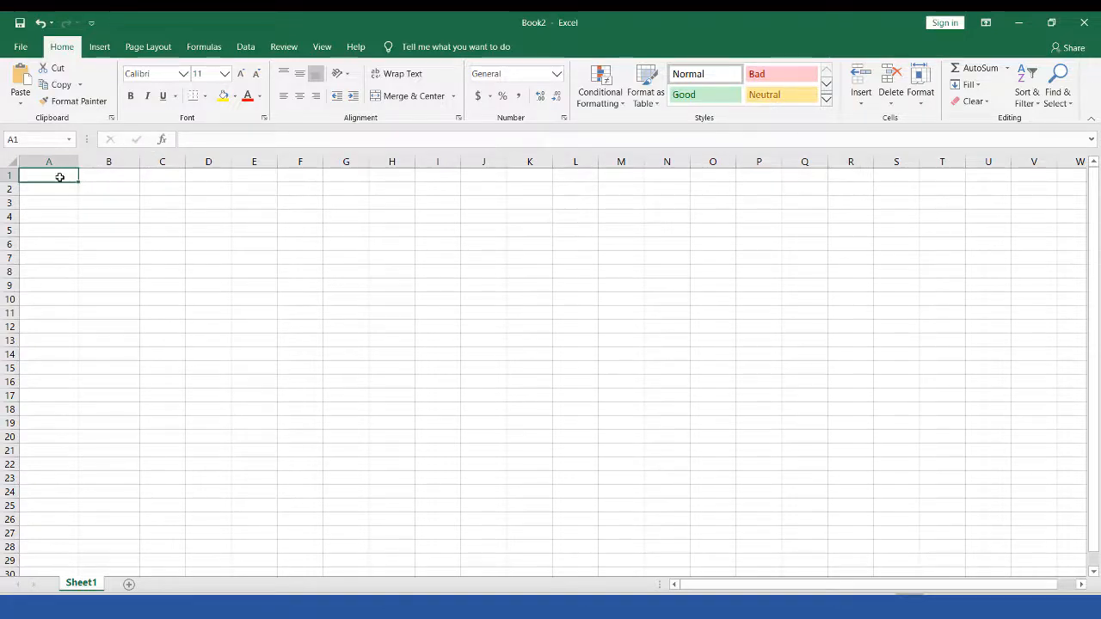
drag(56, 174, 512, 174)
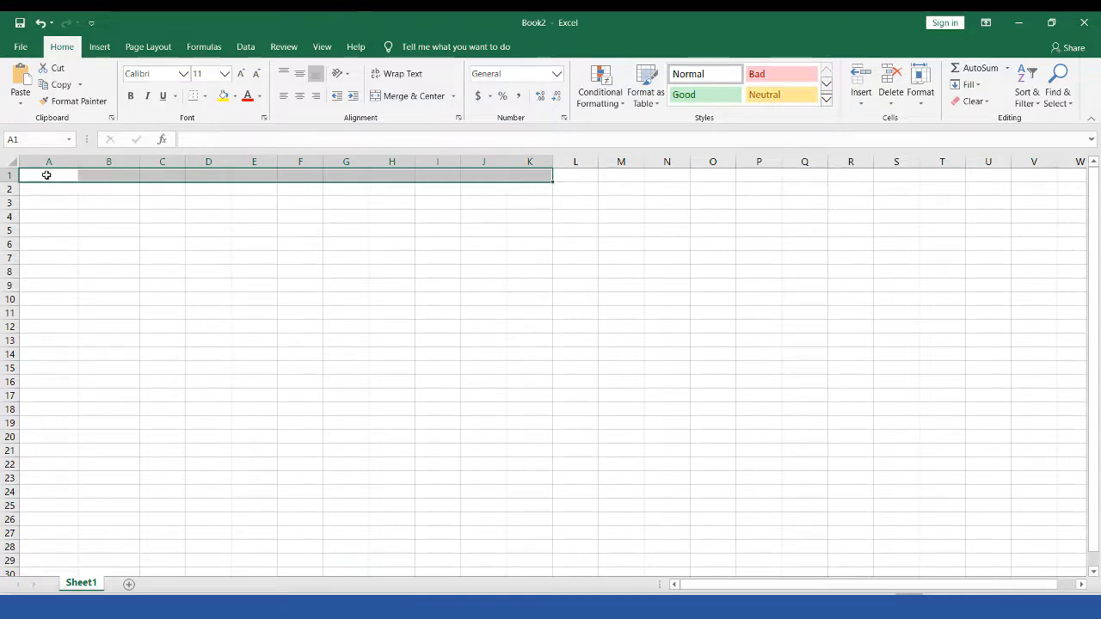
drag(46, 175, 43, 393)
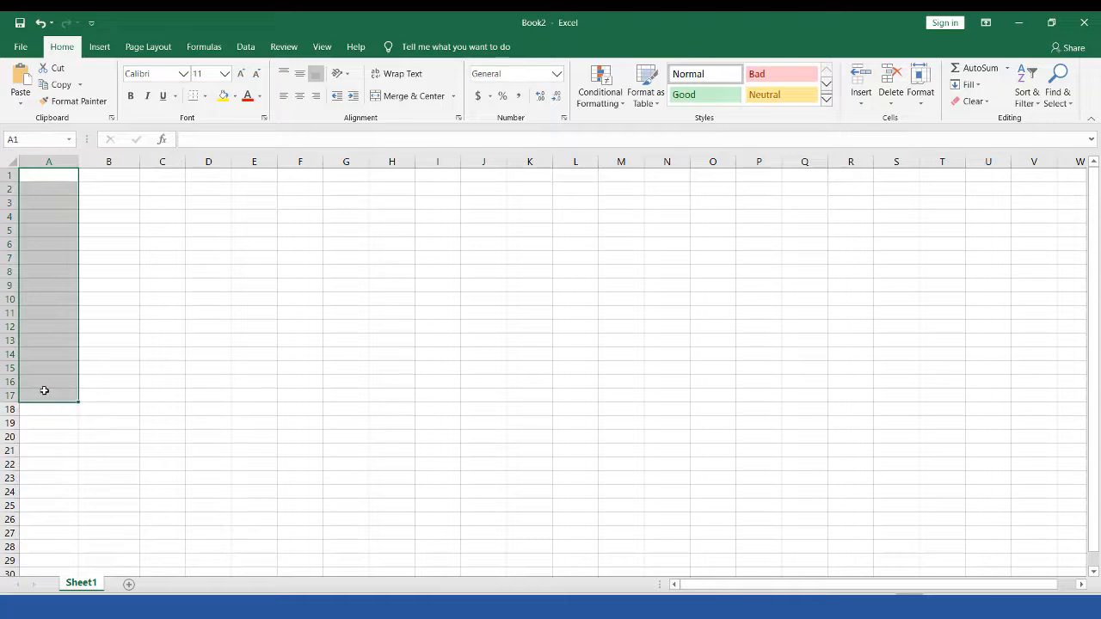
click(51, 175)
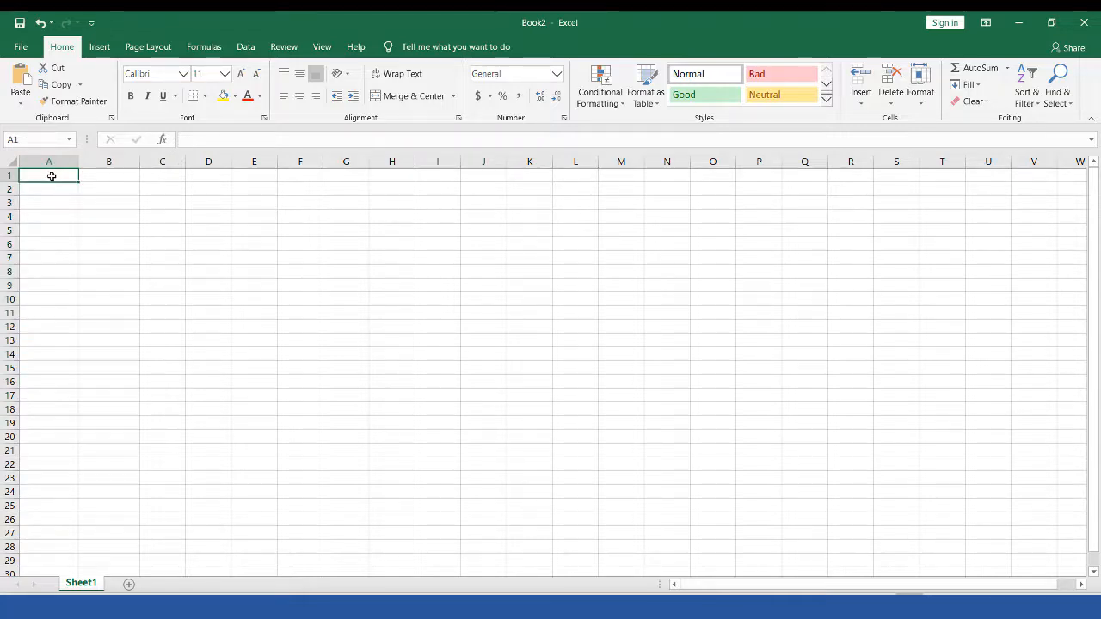
Step: Enter the Name heading in A1 and move to B1
text(Name)
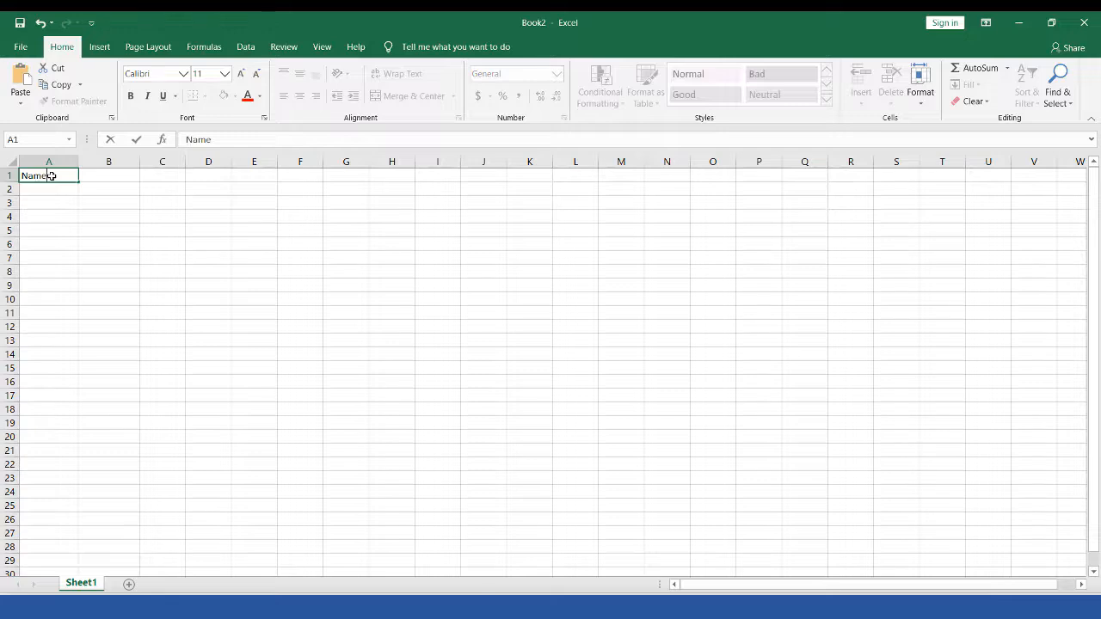
key(Tab)
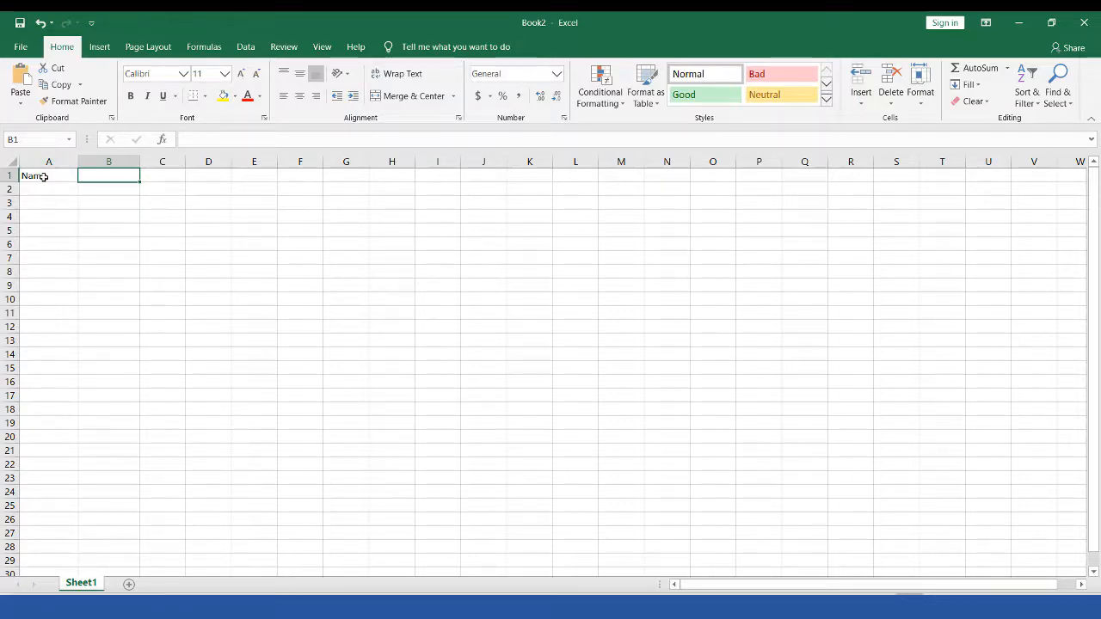
click(43, 179)
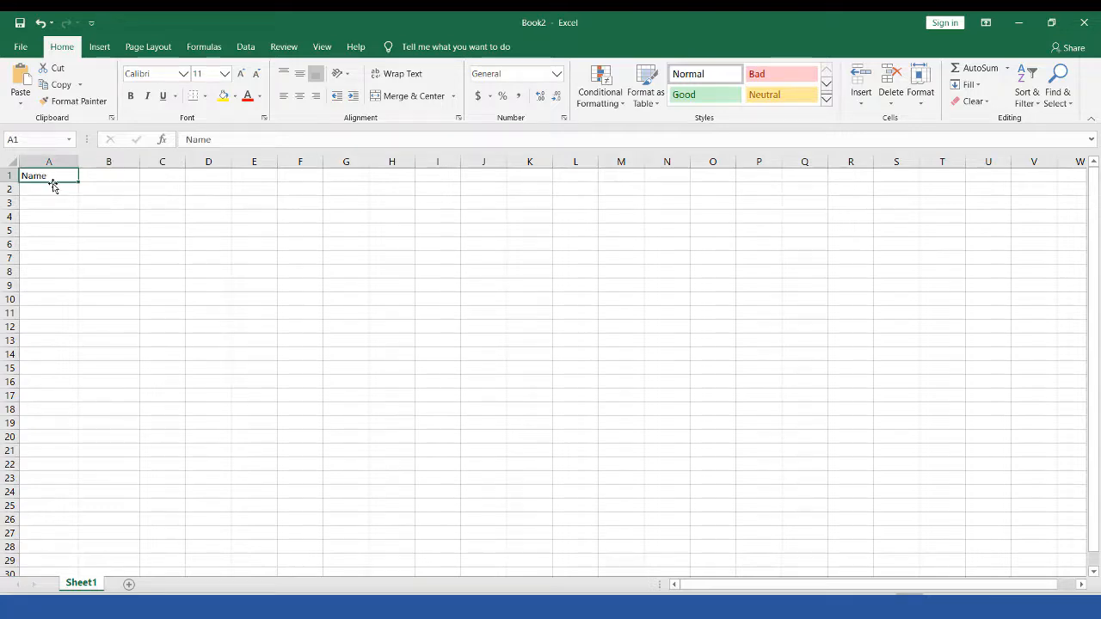
click(109, 177)
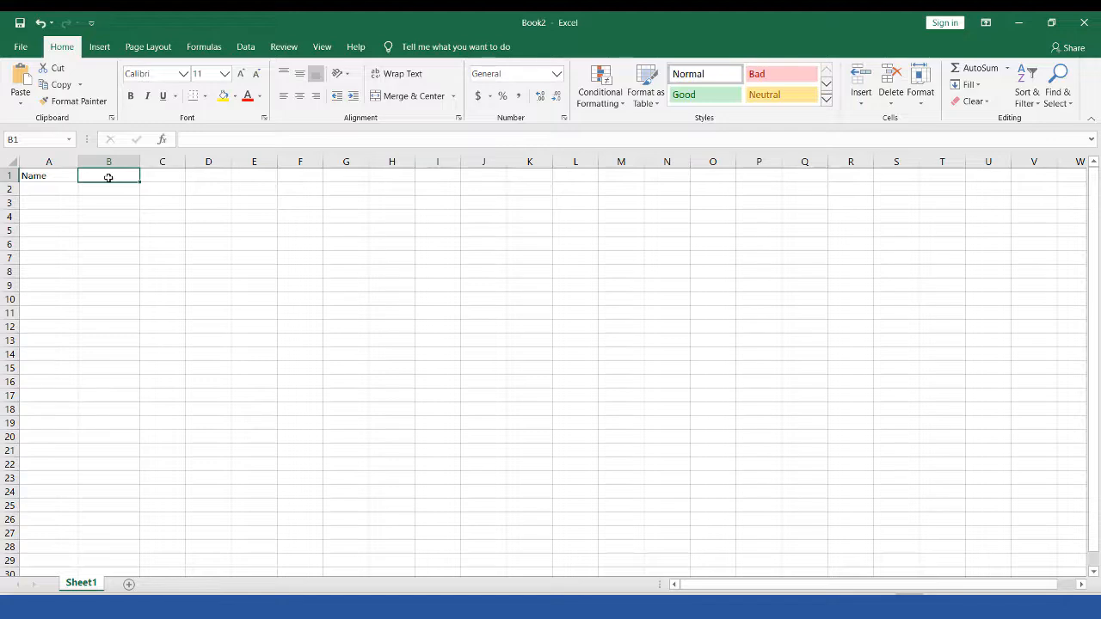
Step: Enter the exercise headings Ex 1 (10) and Ex 2 (10) across B1–D1
text(Ex 1)
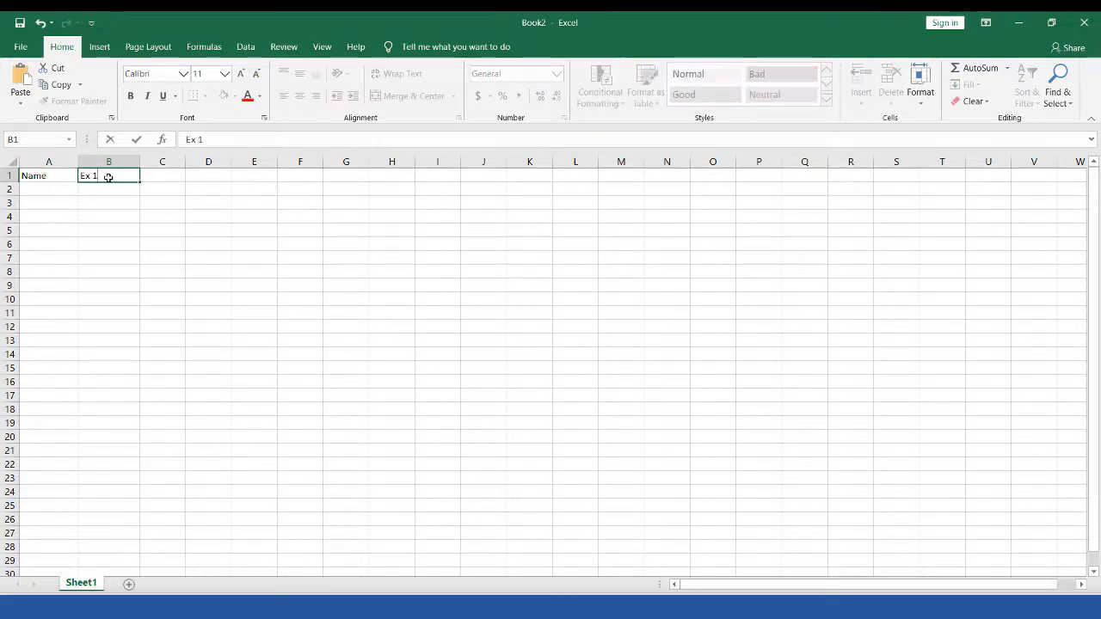
text( (1))
key(Tab)
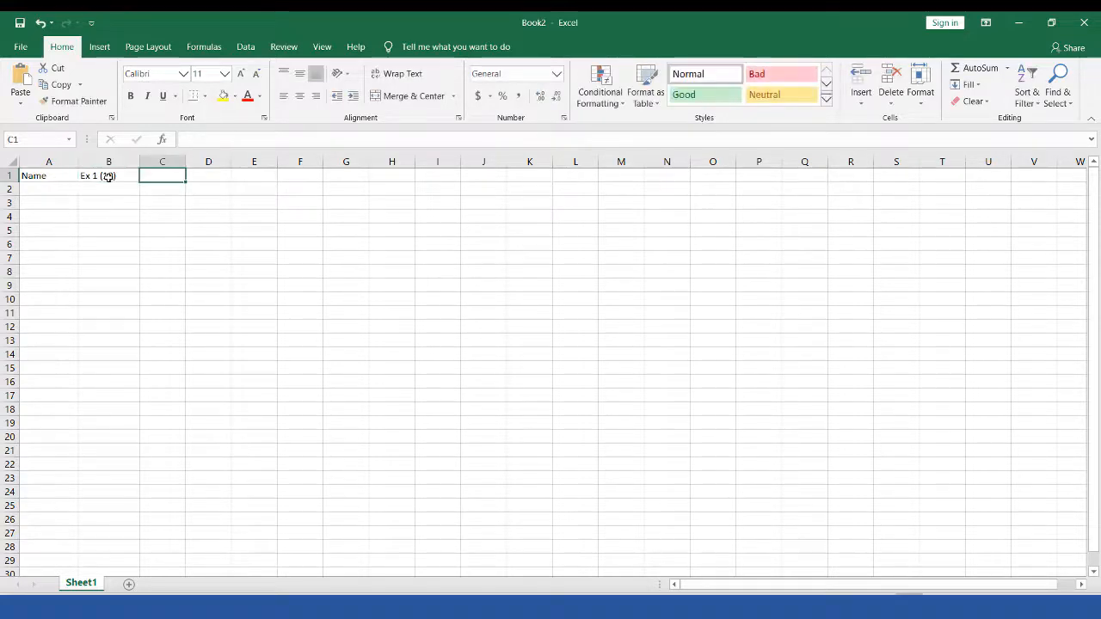
text(Ex 2)
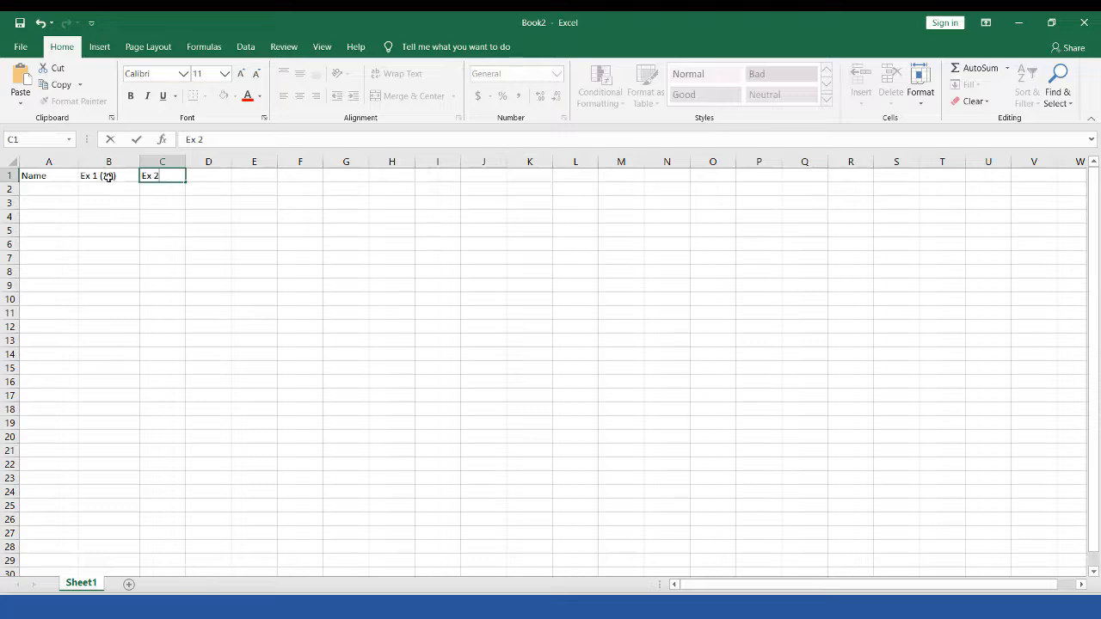
text( (10))
key(Tab)
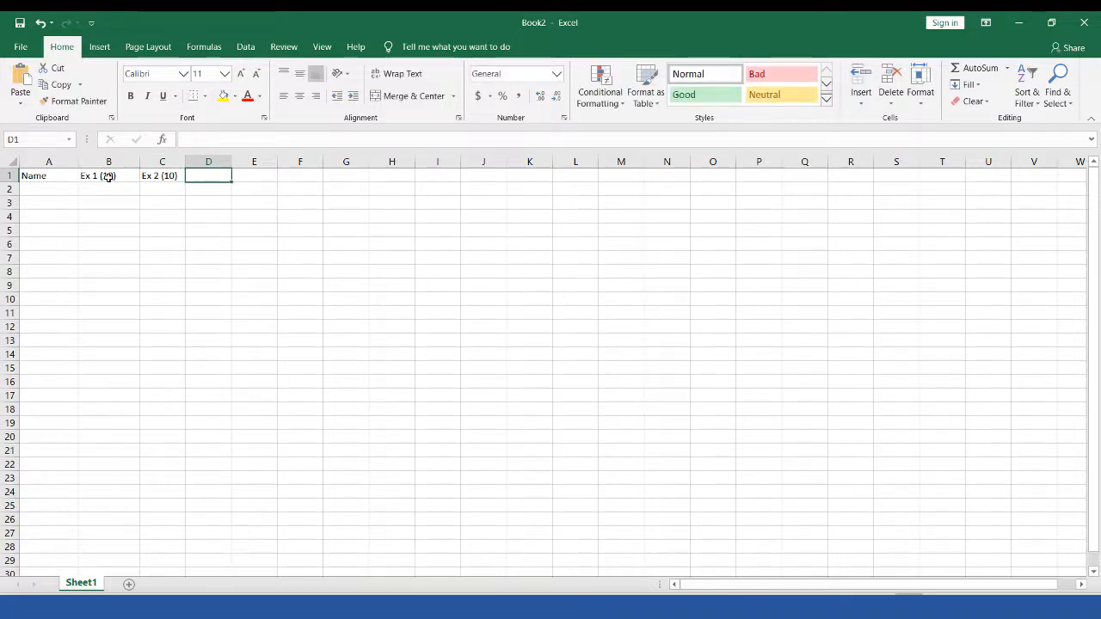
text(ex)
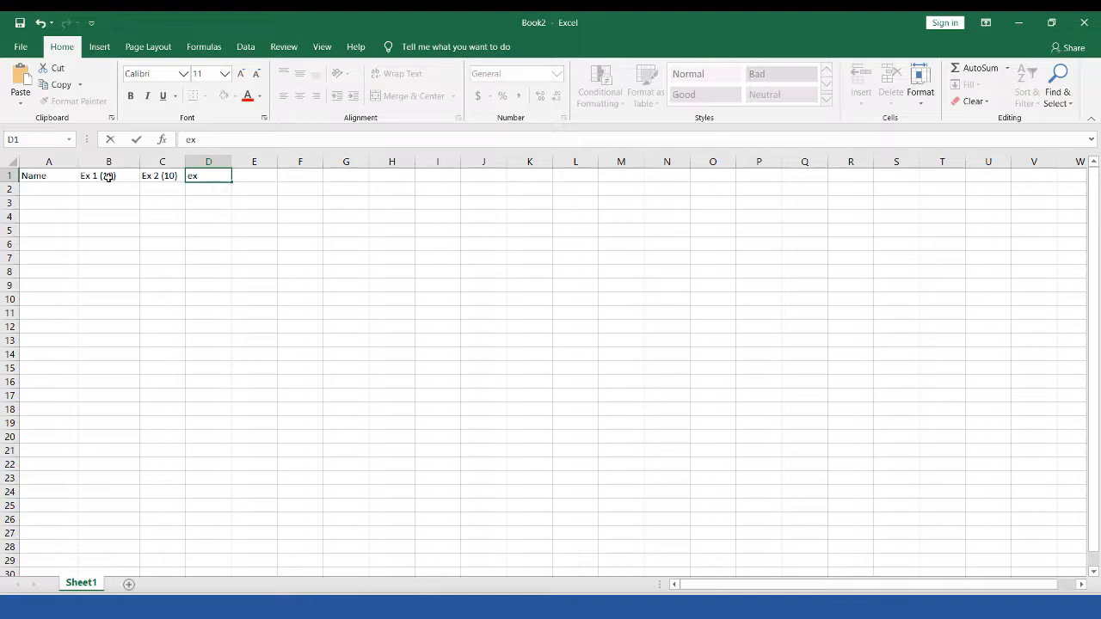
key(BackSpace)
key(BackSpace)
text(Ex)
text(2 (10)
key(Tab)
Step: Add headings Ass 1 (10), Ass 2 (10) and Quiz 1 (30) in E1–G1
text(Ass)
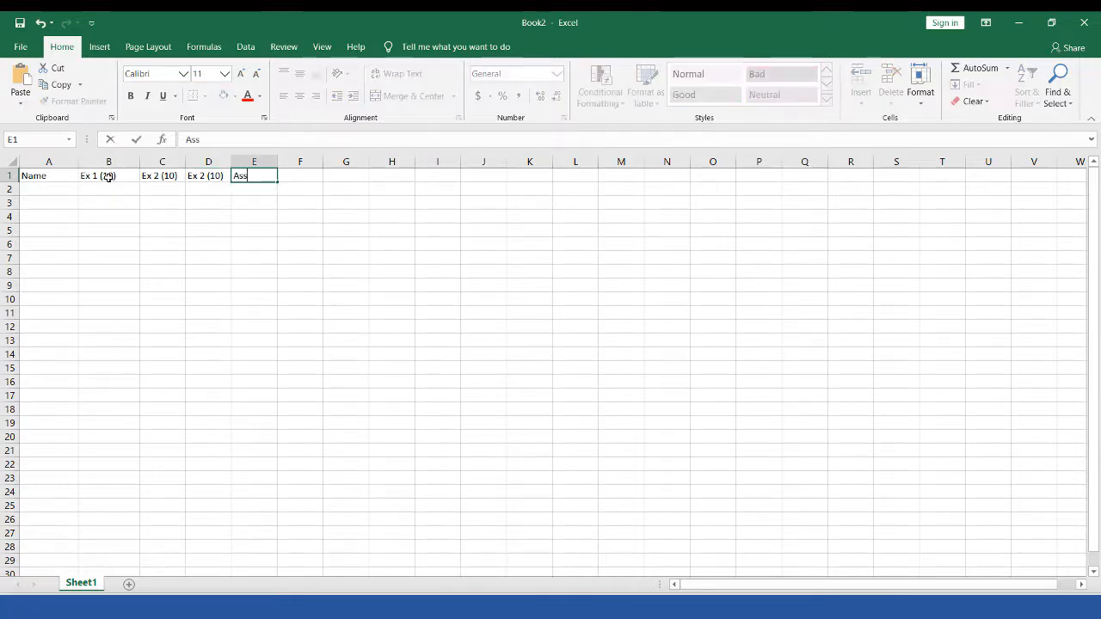
text( 1 (10))
key(Tab)
text(Ass 2 )
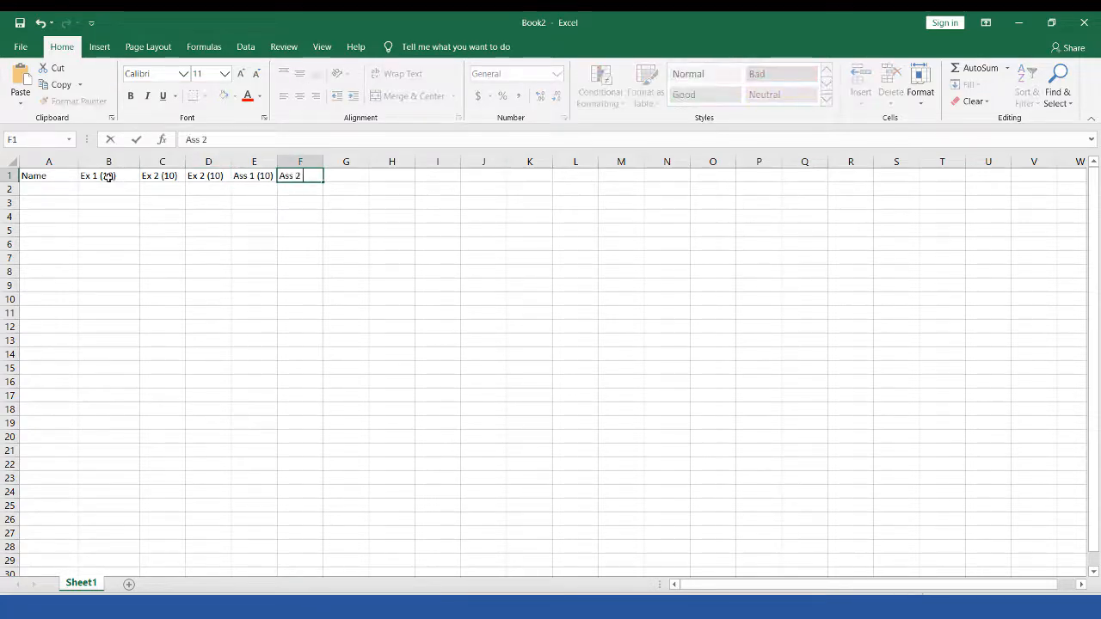
text((10))
key(Tab)
text(A)
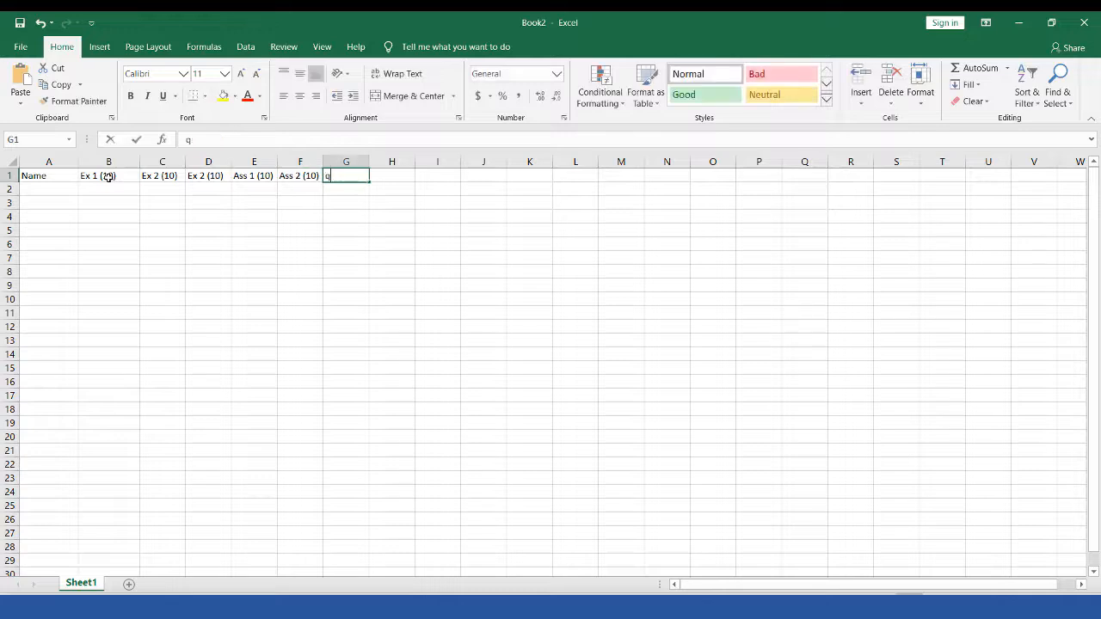
key(BackSpace)
text(Quiz 1 (30))
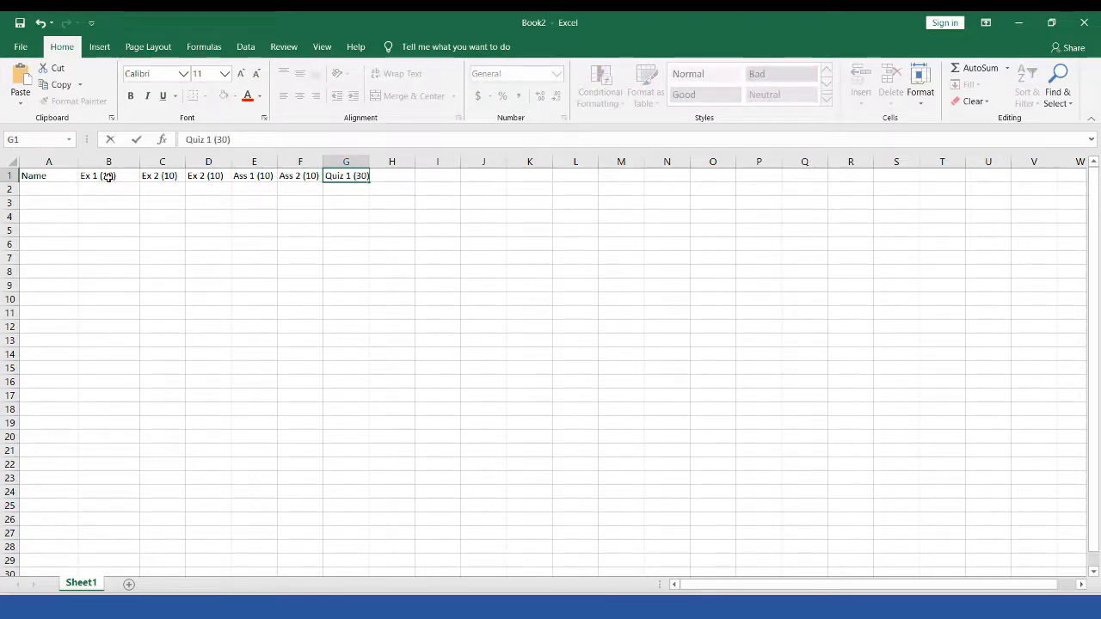
key(Tab)
Step: Add headings Quiz 2 (30), Total CA and CA (30%) in H1–J1
text(Quiz 2 (30))
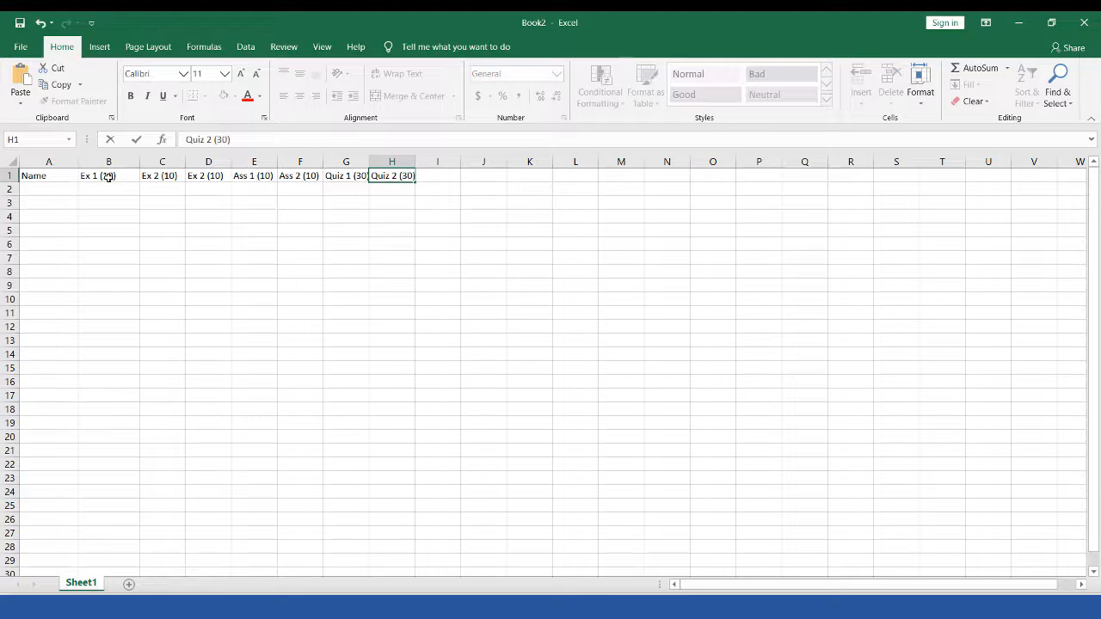
key(Tab)
text(Tot)
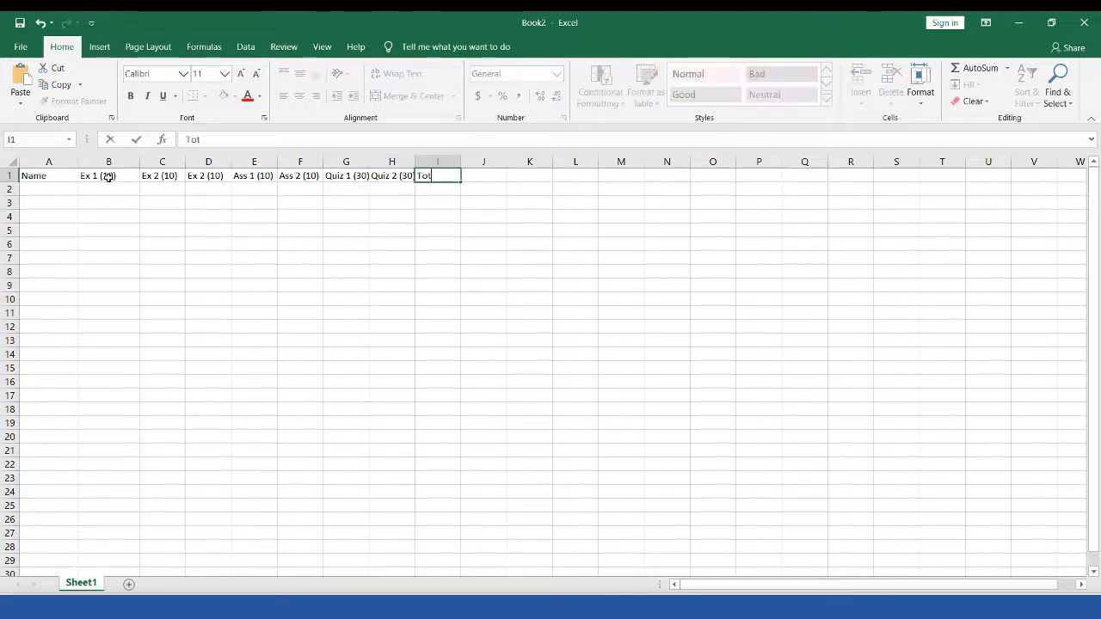
text(al CA)
key(Tab)
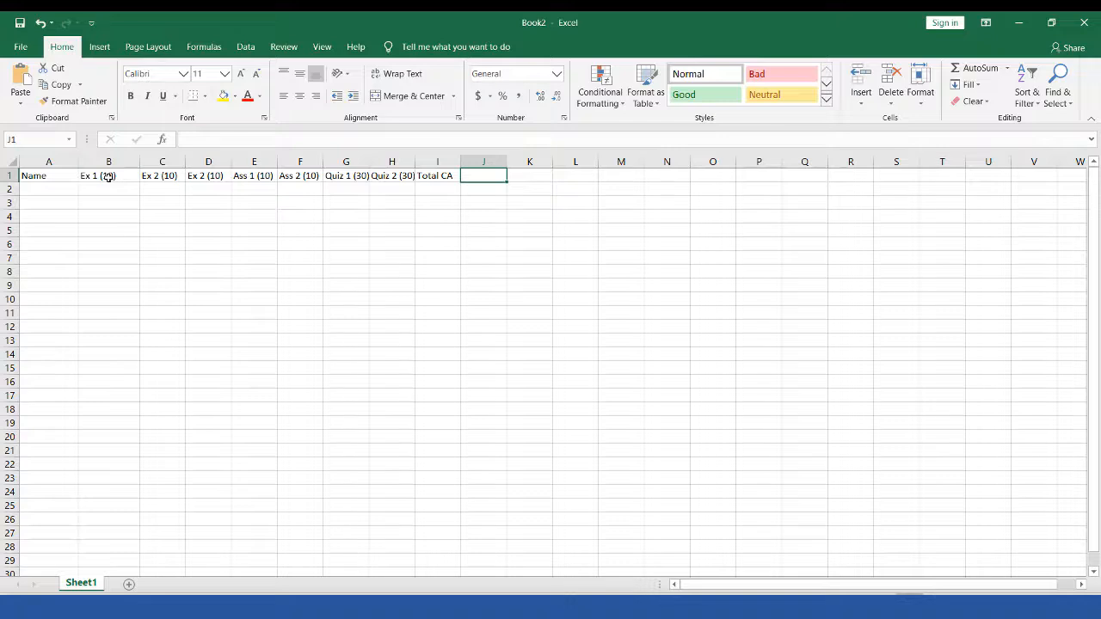
text(CA ()
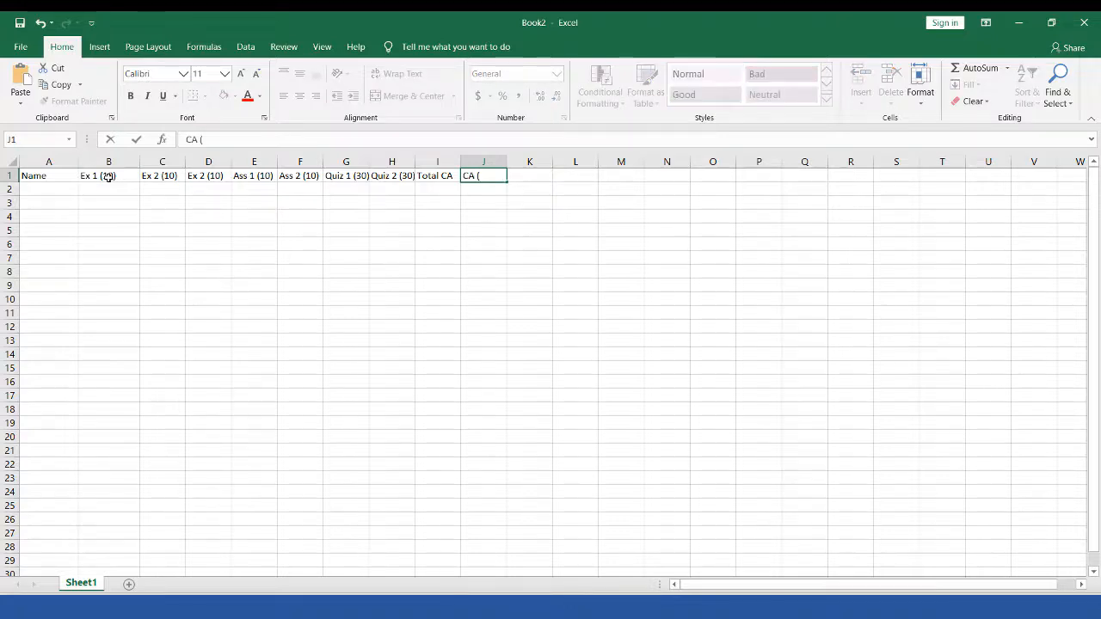
text(30%))
key(Tab)
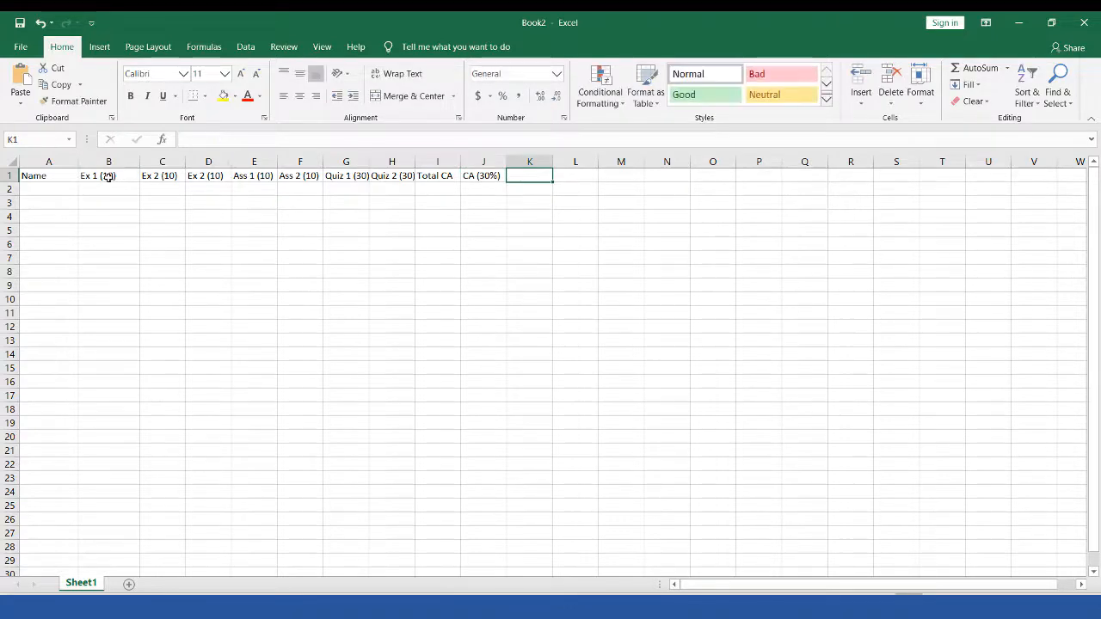
Step: Add headings Exam (100), Exam (70%), Total (100%), Grade, Remarks and Position/ Rank
text(E)
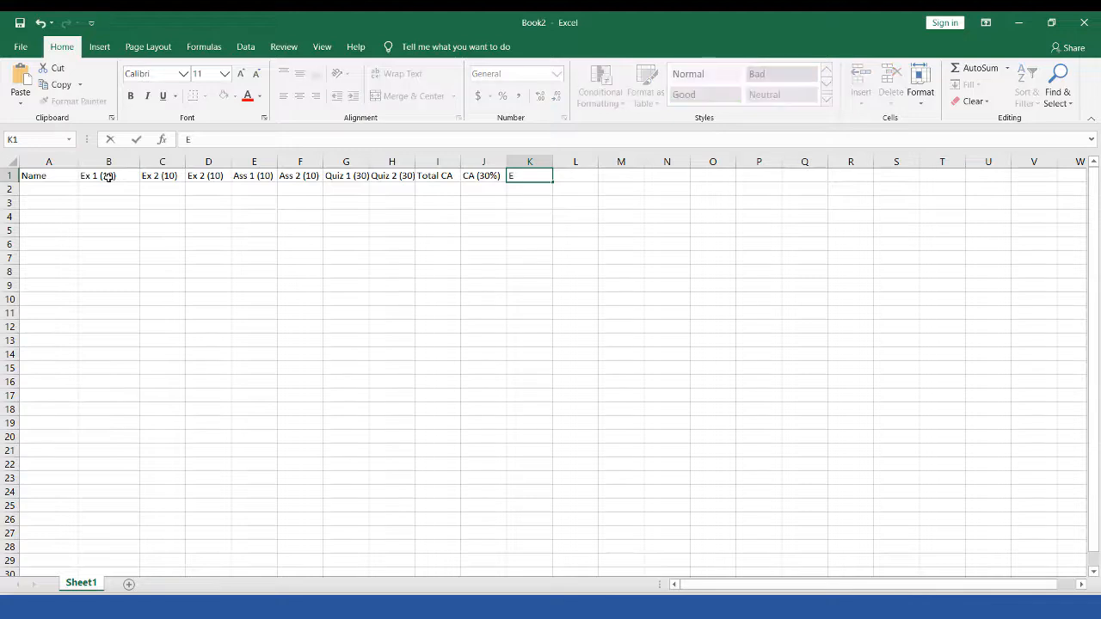
text(xam (100))
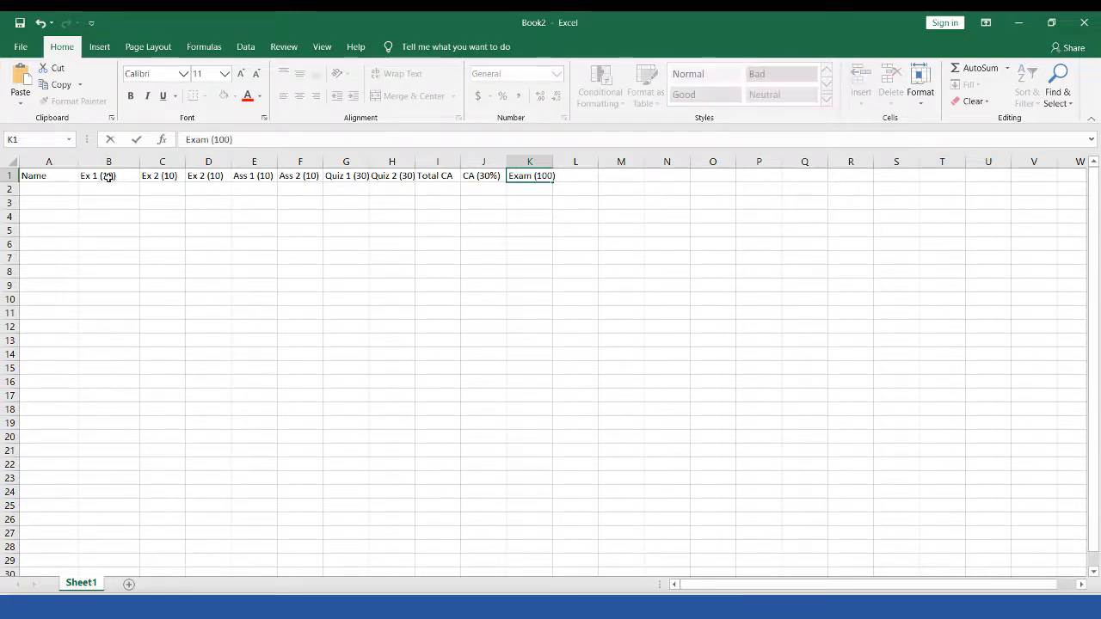
key(Tab)
text(Exam)
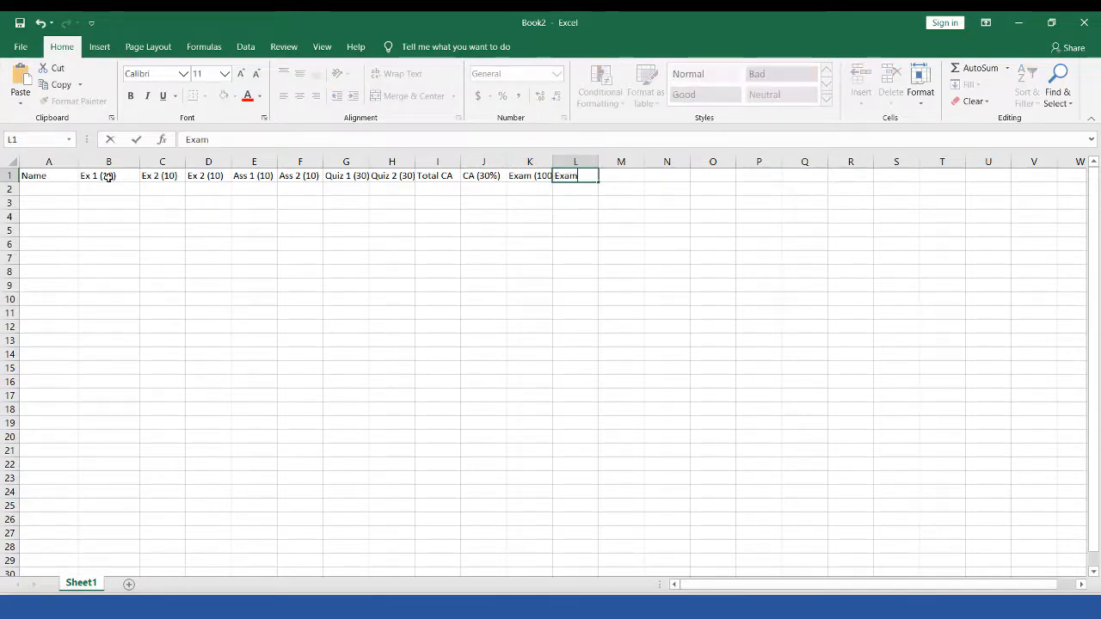
text( (70%))
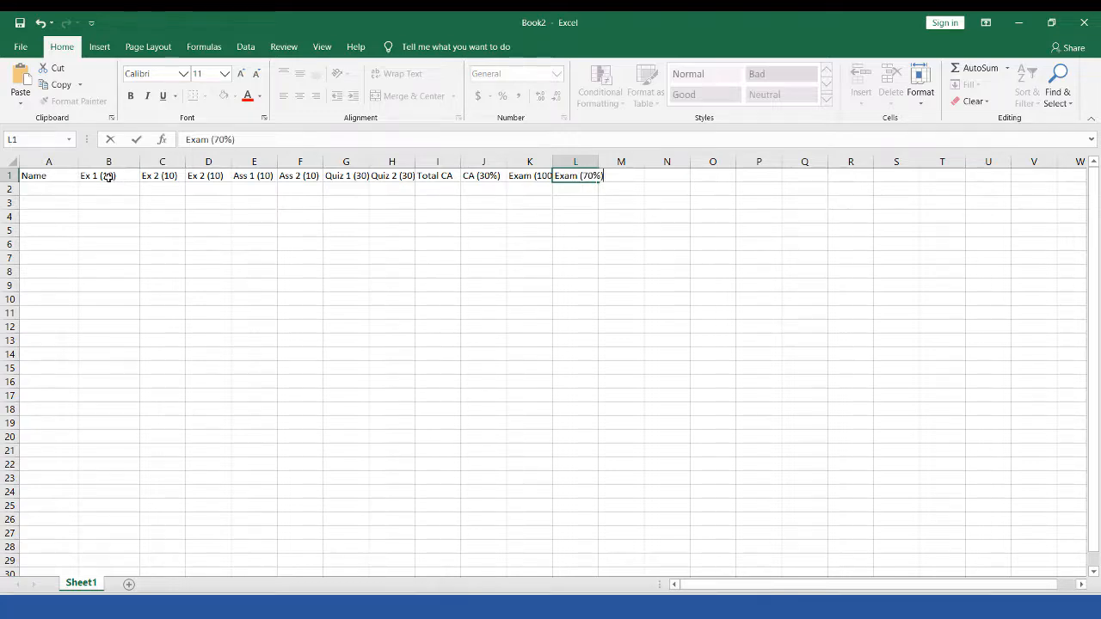
key(Tab)
text(Total)
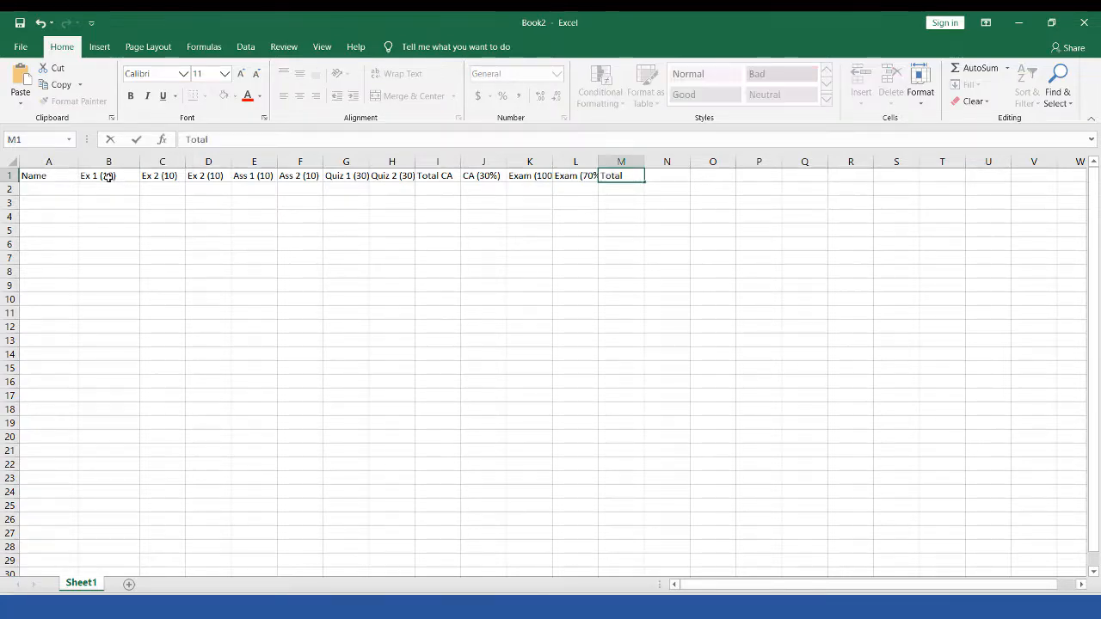
text( ()
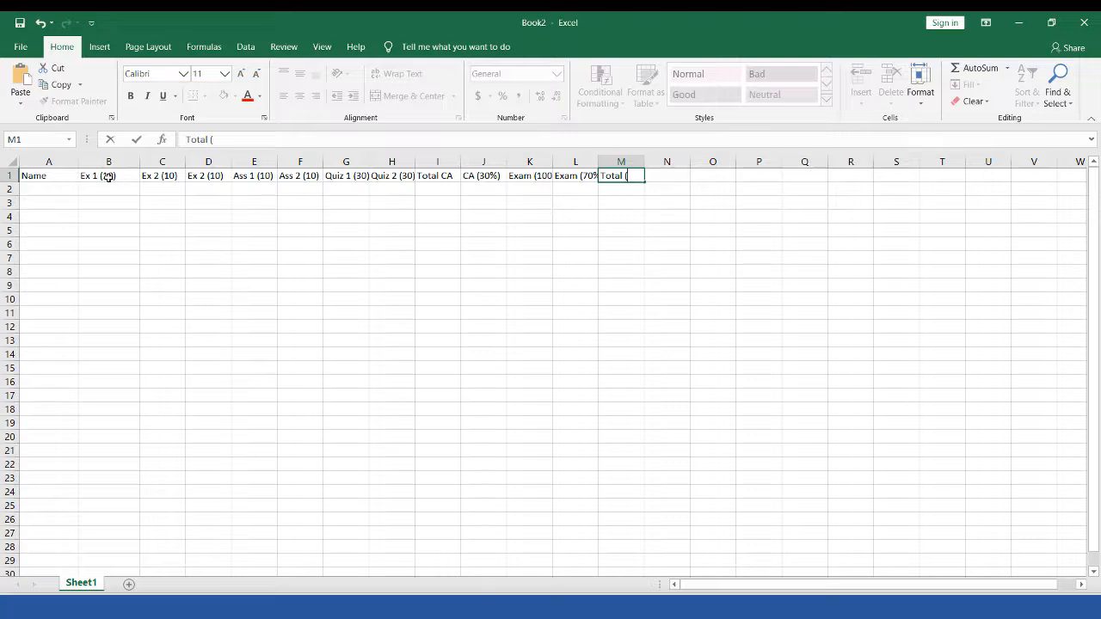
text(100%))
key(Tab)
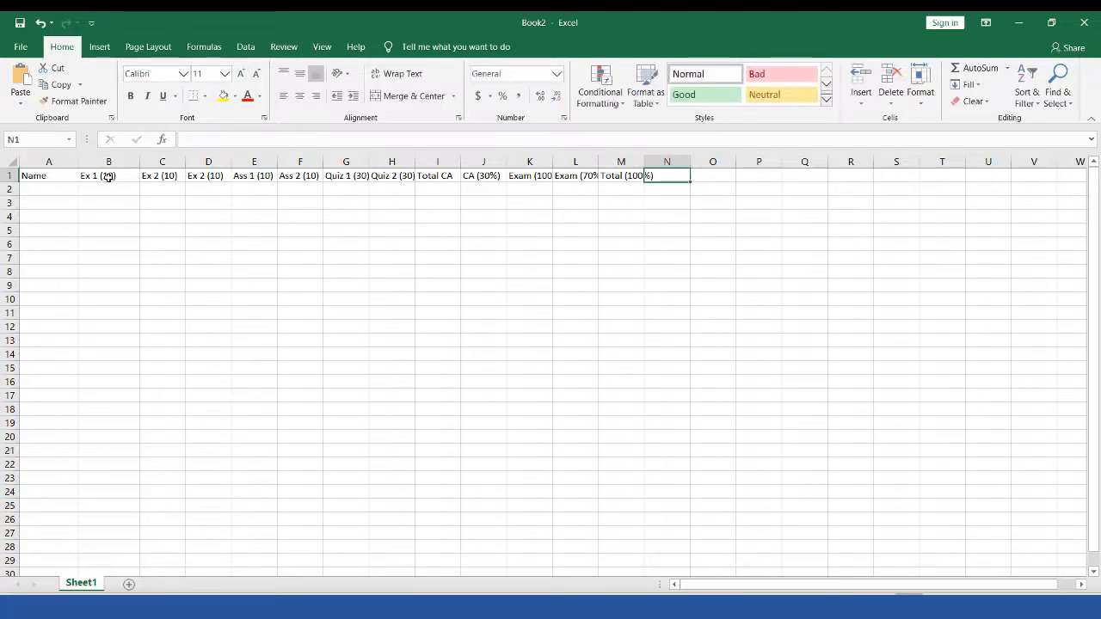
text(Grade)
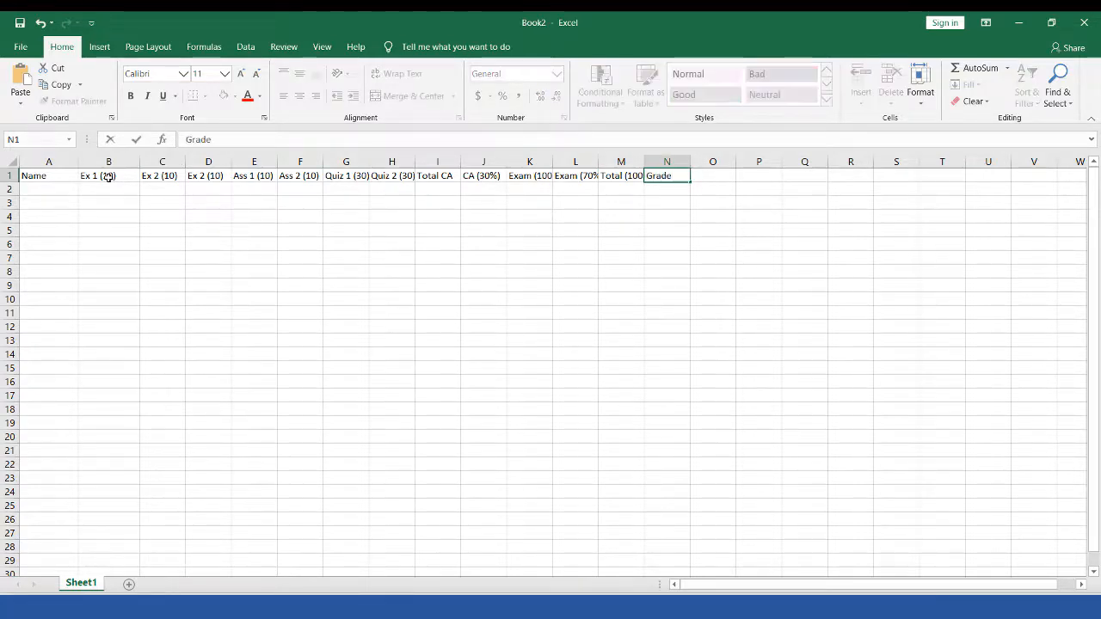
key(Tab)
text(Remarks)
key(Tab)
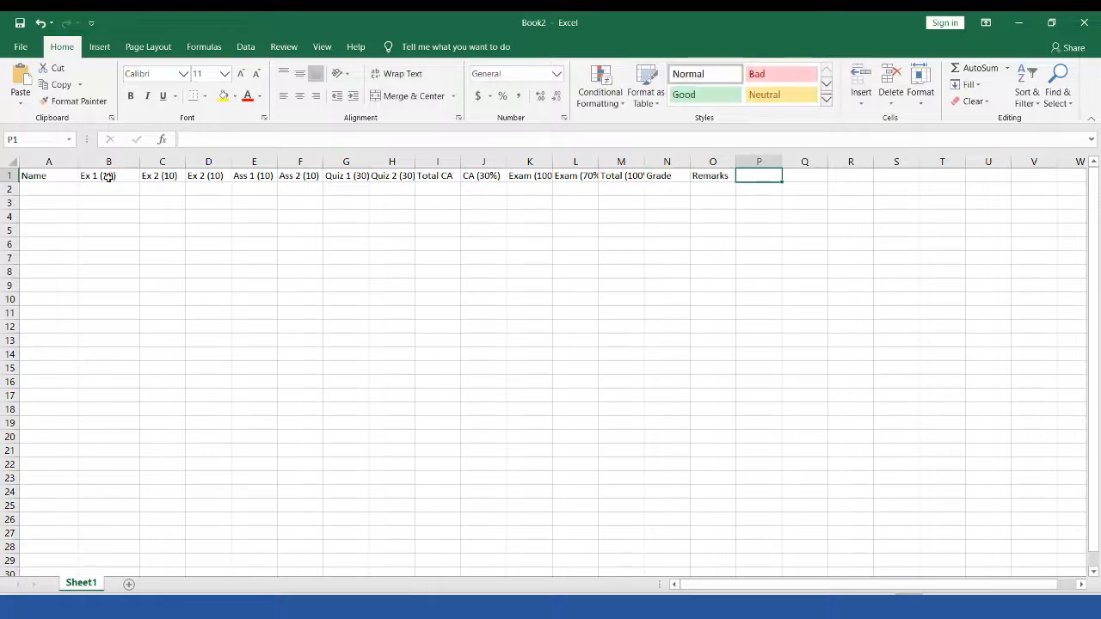
text(Position/ Rank)
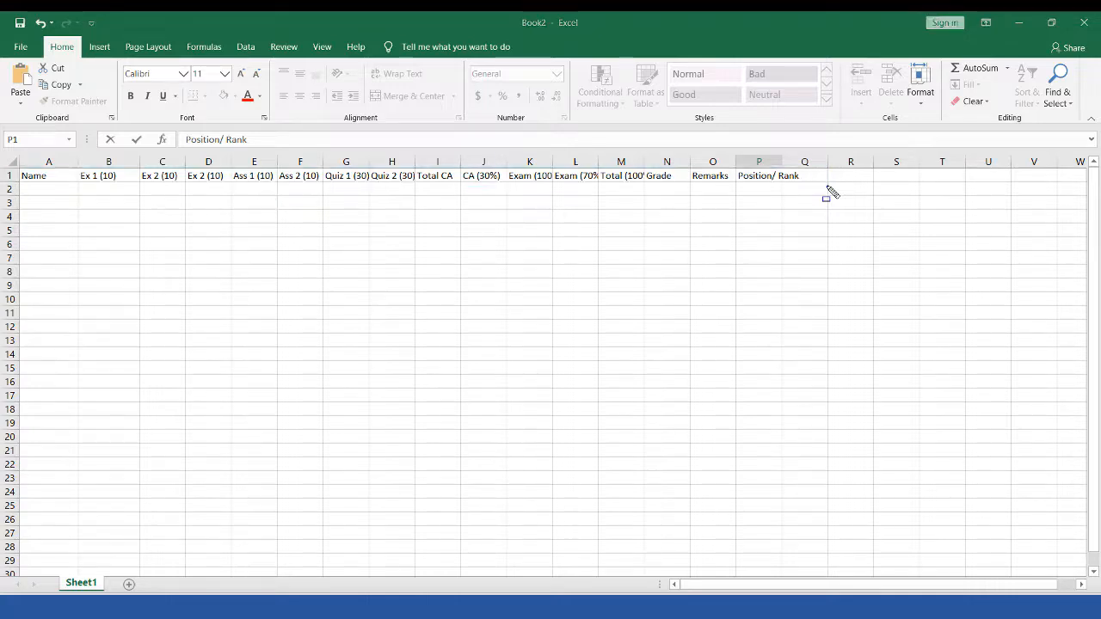
click(50, 179)
click(48, 176)
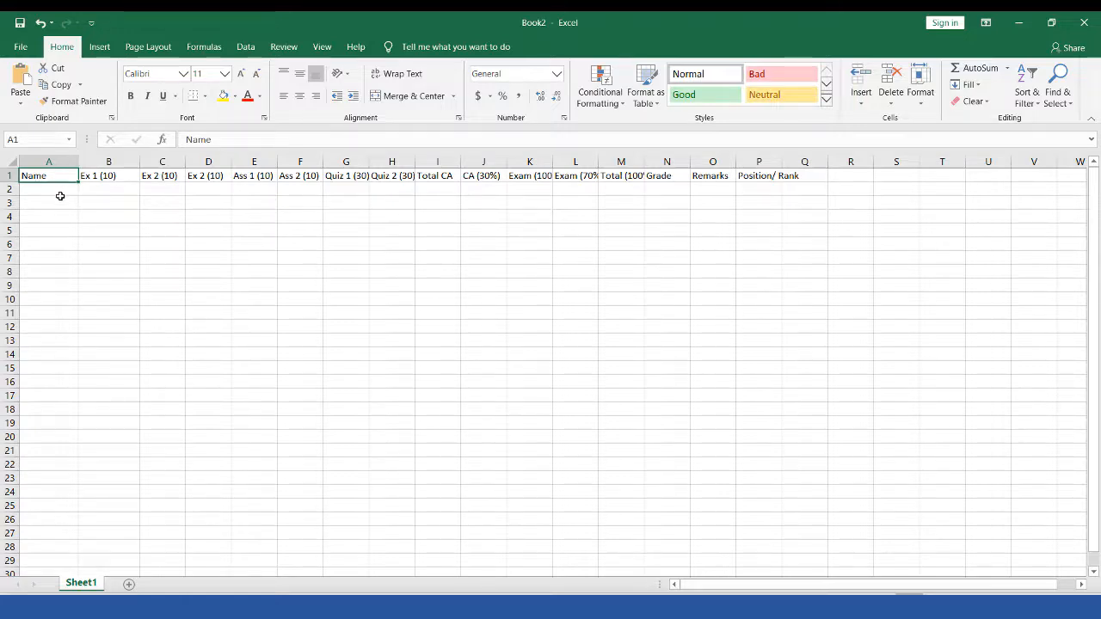
Step: Type the first student's full name into cell A2 and commit it
click(62, 189)
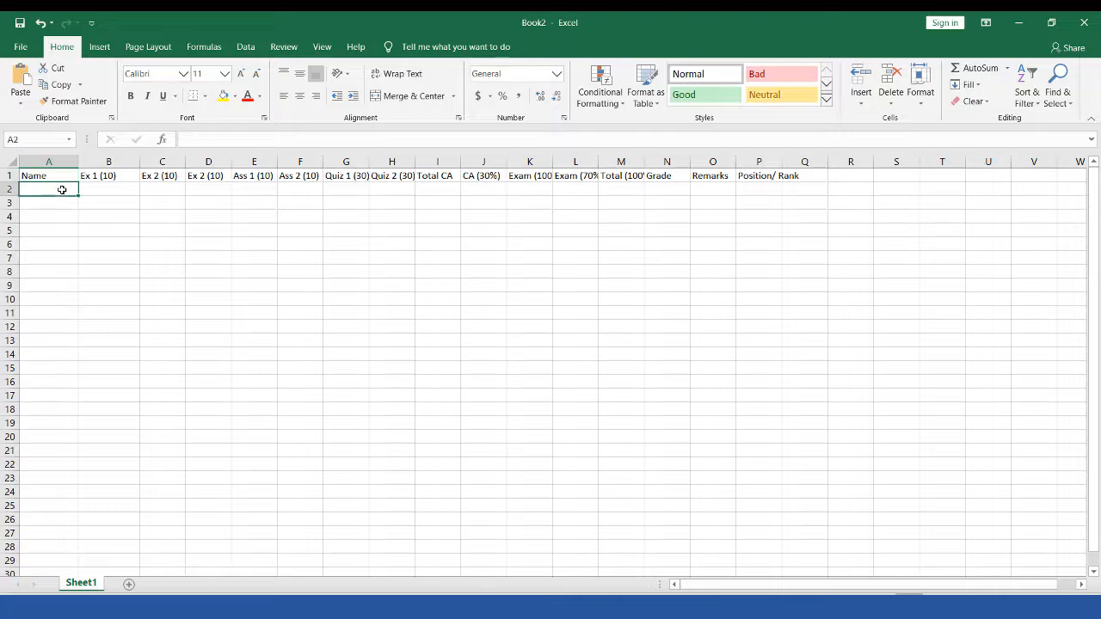
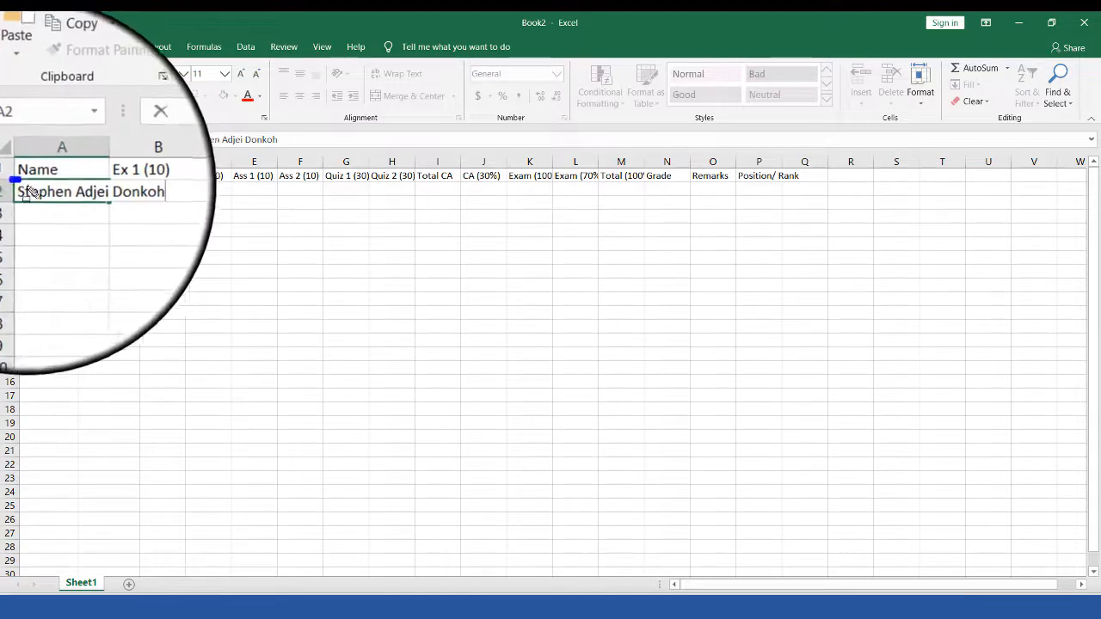
drag(27, 187, 79, 198)
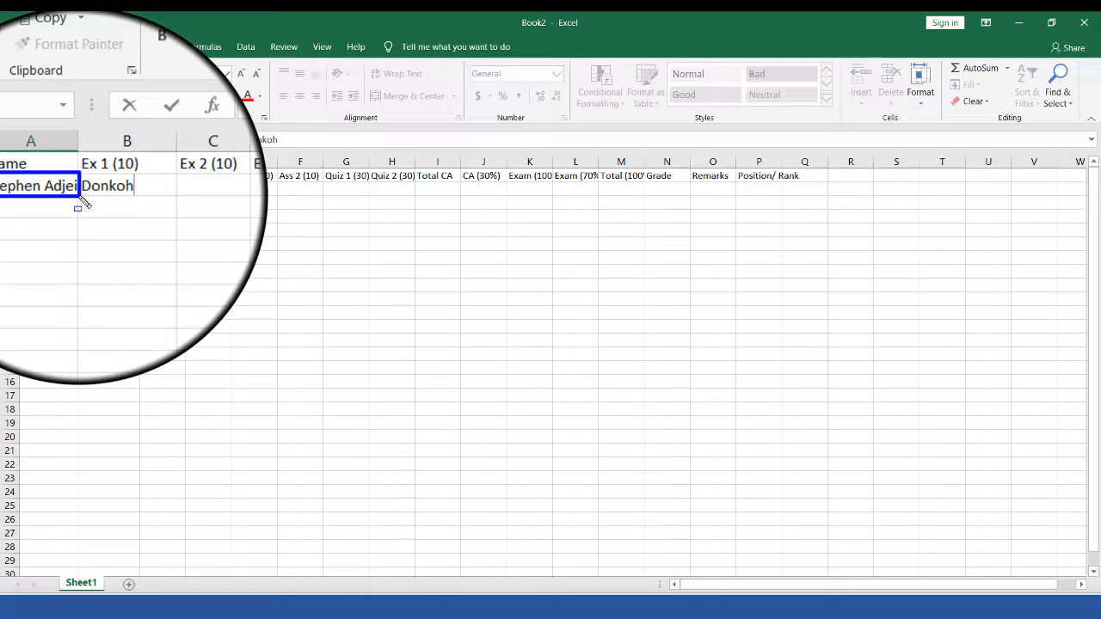
drag(80, 196, 143, 199)
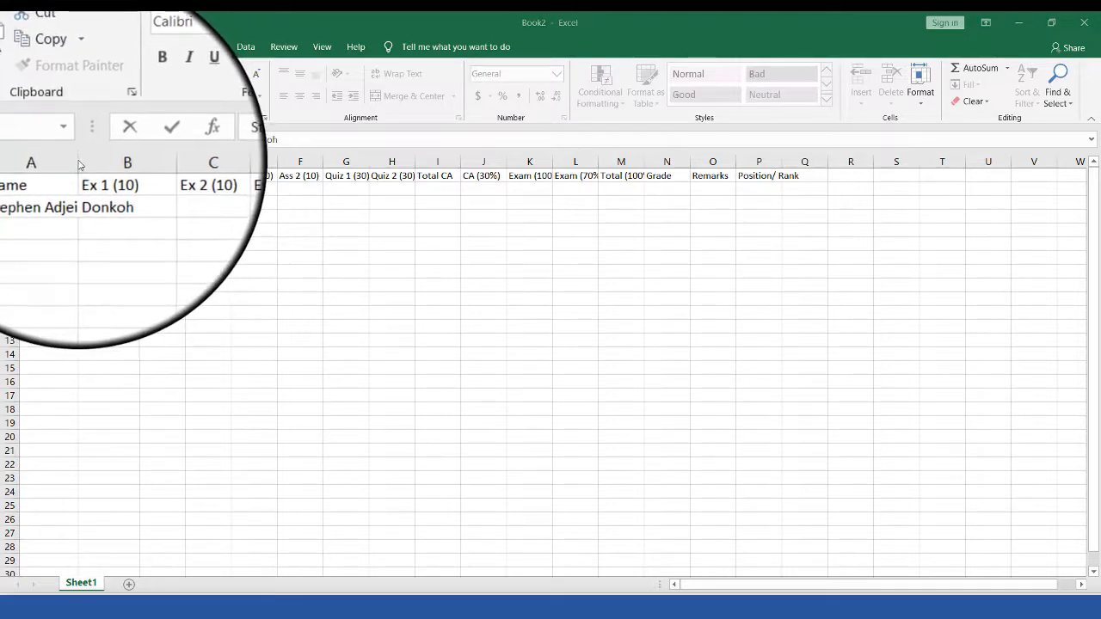
click(78, 160)
key(Tab)
click(123, 246)
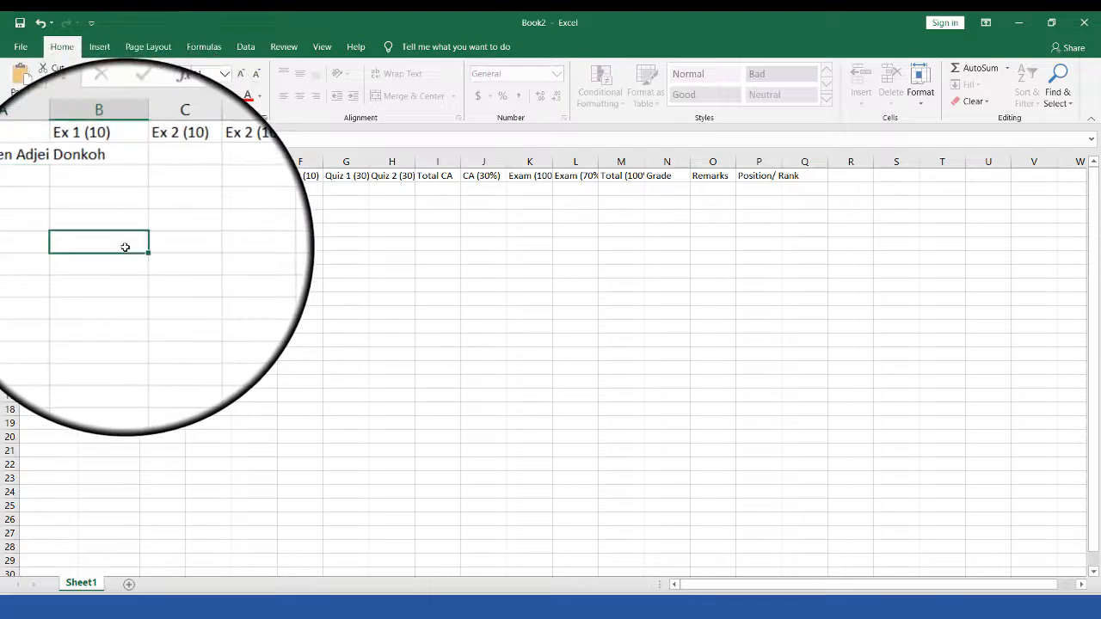
click(66, 193)
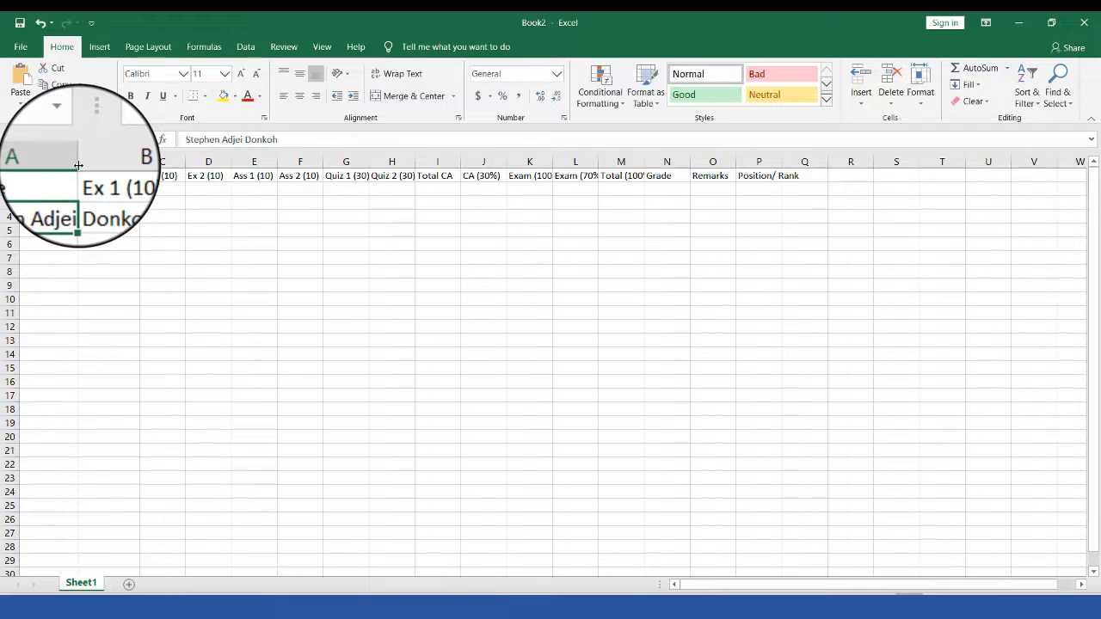
Step: AutoFit column A to show the student's full name
mouse_move(78, 165)
mouse_down()
mouse_move(120, 168)
mouse_move(77, 163)
mouse_up()
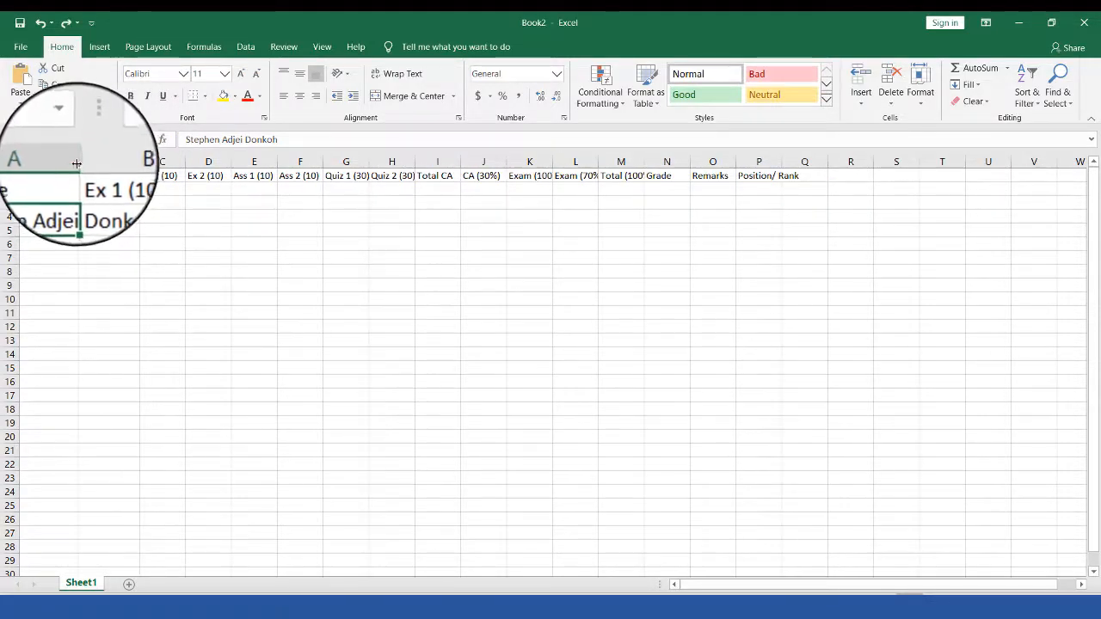
double_click(77, 163)
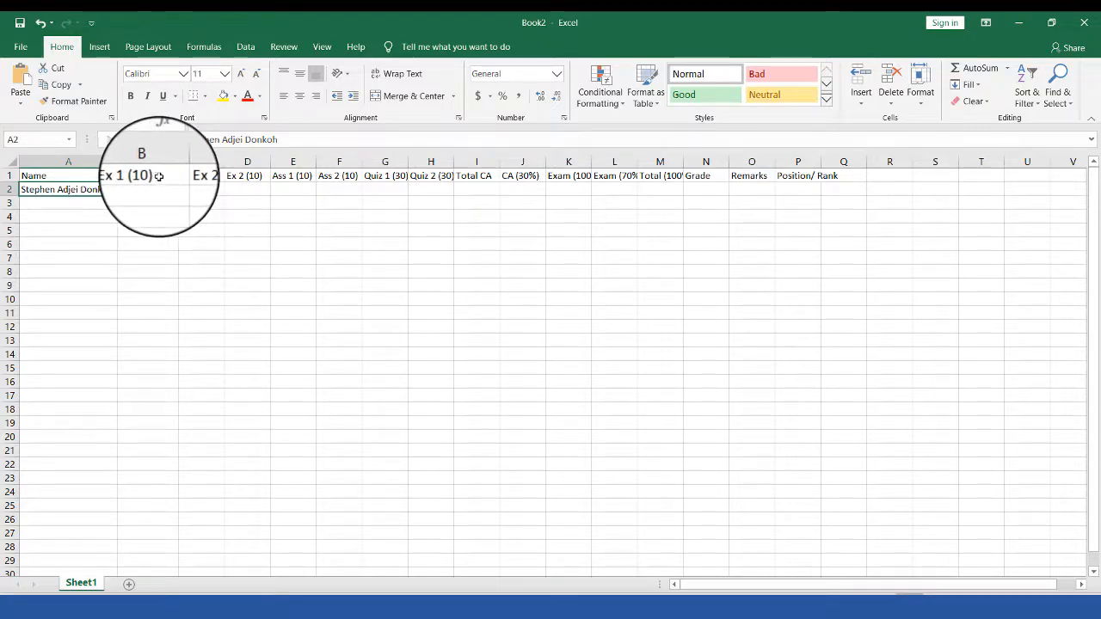
Step: Enter a score of 9 in cell B2 under the Ex 1 (10) heading
click(157, 178)
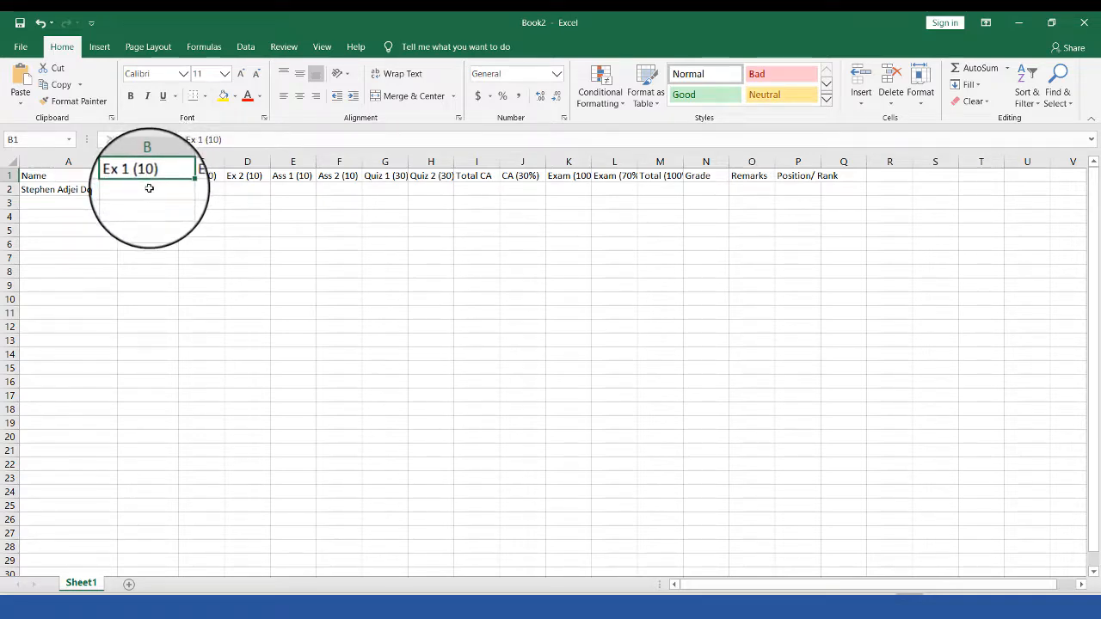
click(149, 187)
click(195, 187)
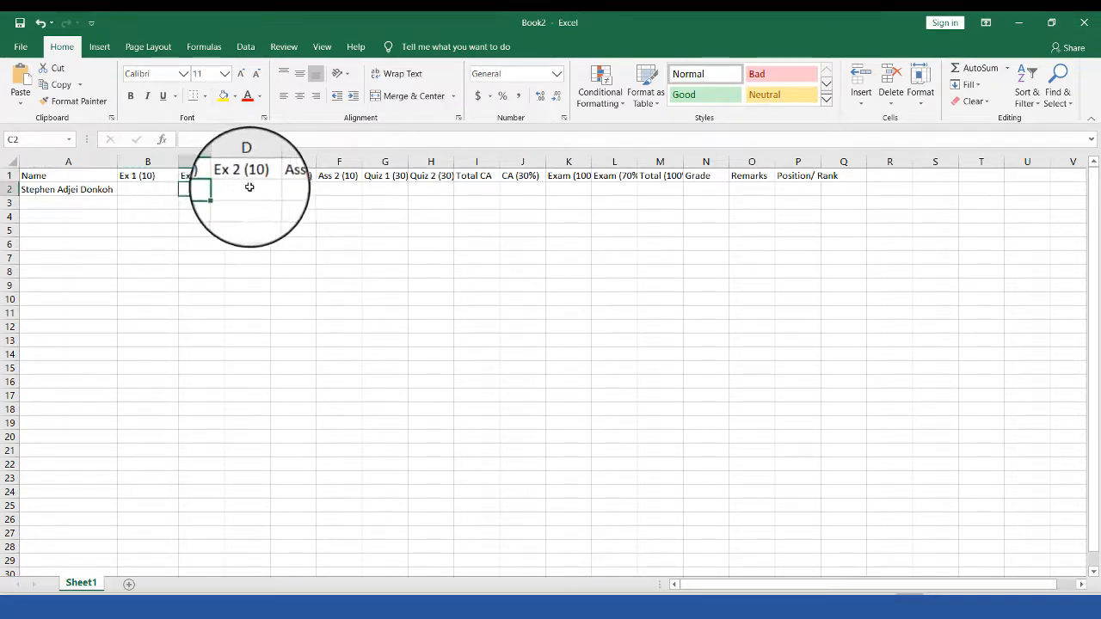
click(252, 187)
click(294, 187)
click(326, 188)
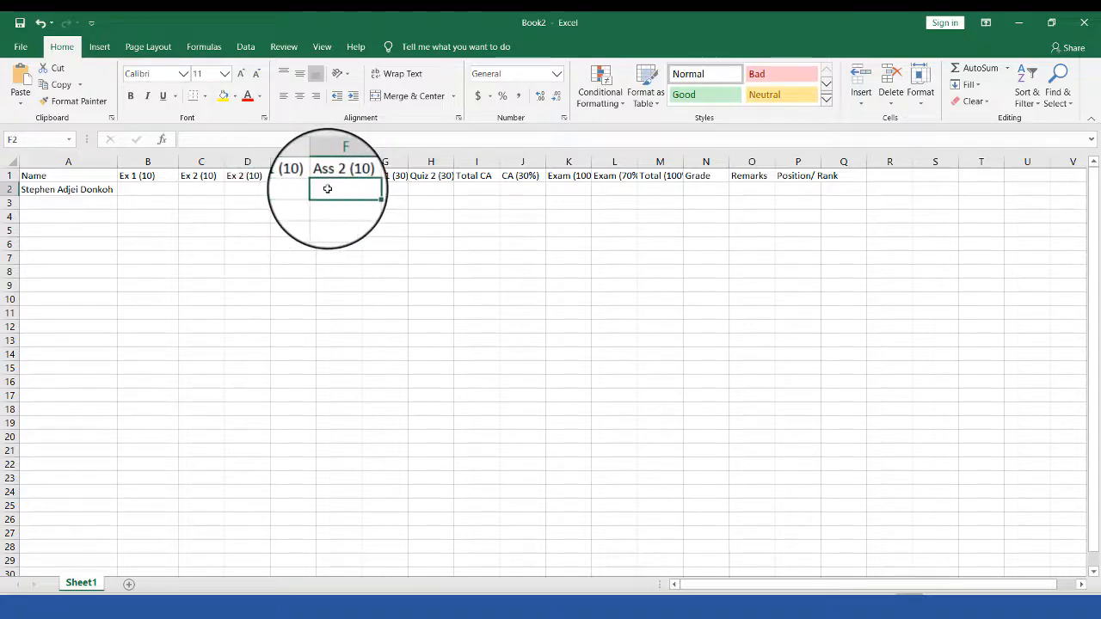
click(146, 189)
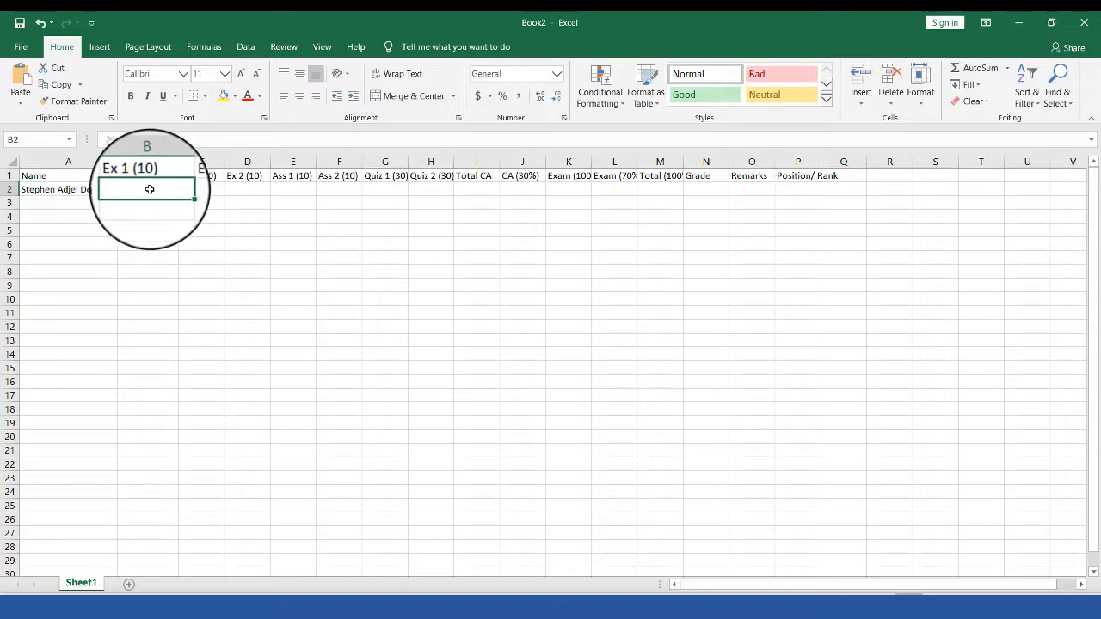
click(128, 175)
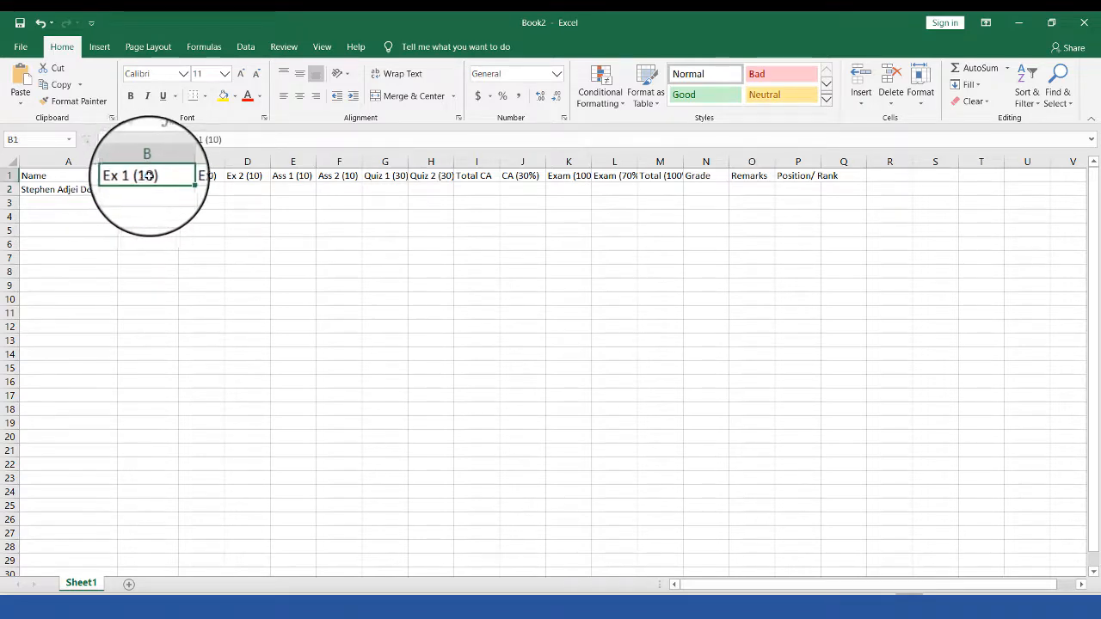
click(143, 190)
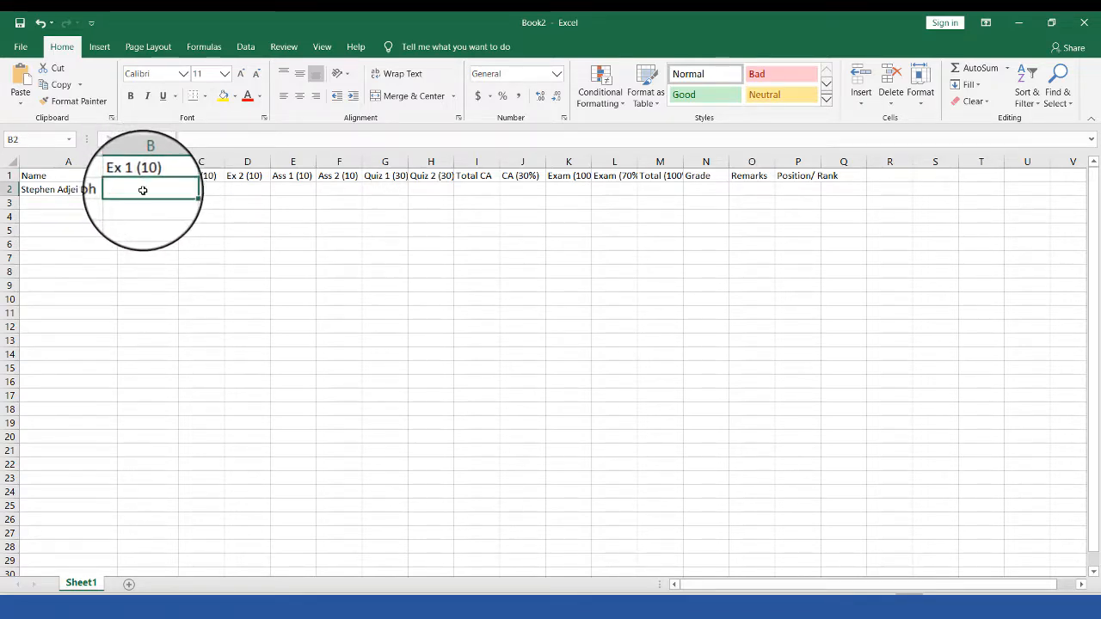
text(9)
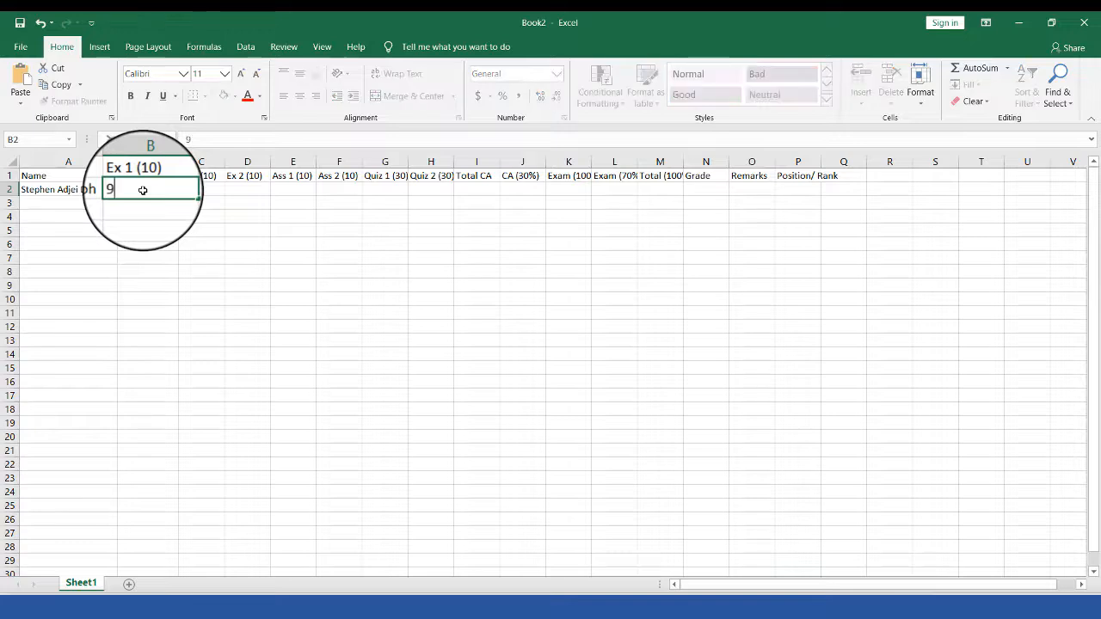
click(183, 204)
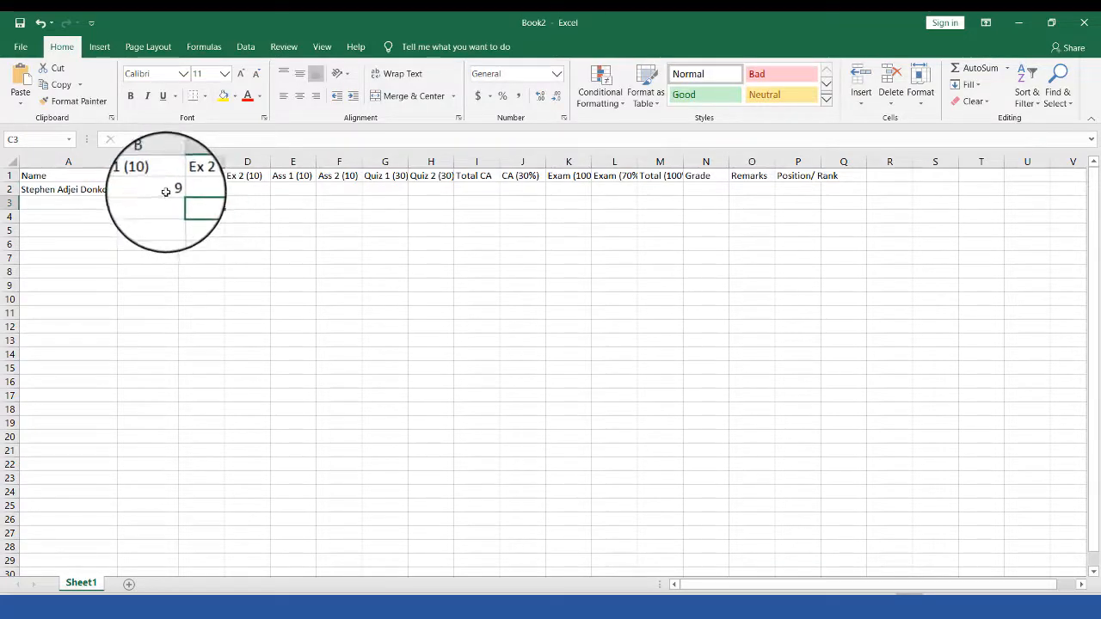
click(160, 188)
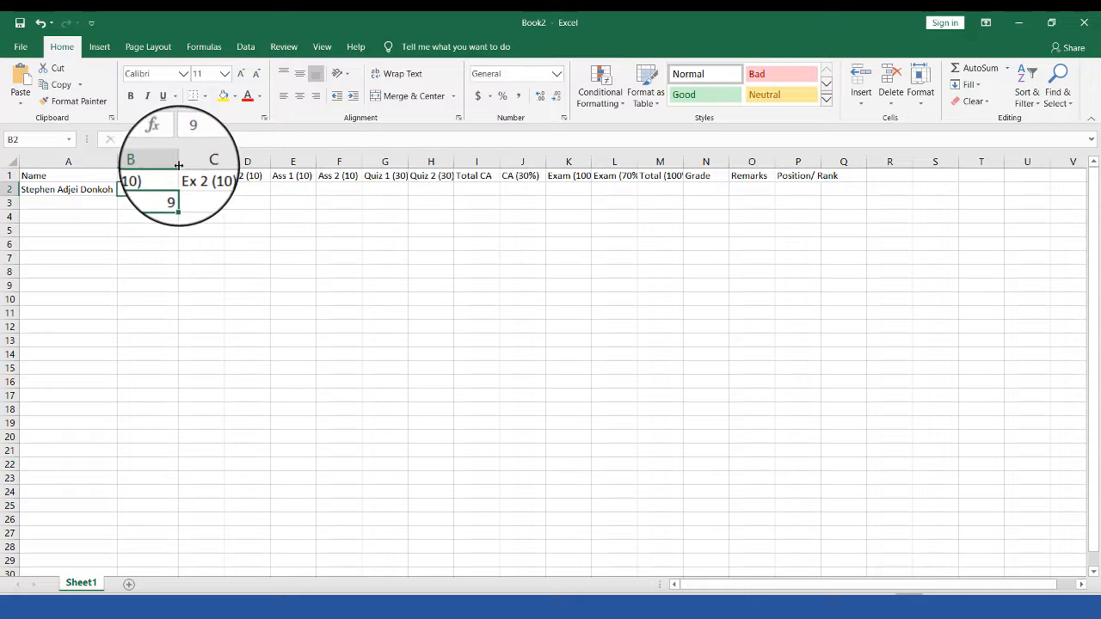
Step: Narrow column B to about 5.00 width, cutting off the Ex 1 (10) heading
drag(179, 164, 149, 169)
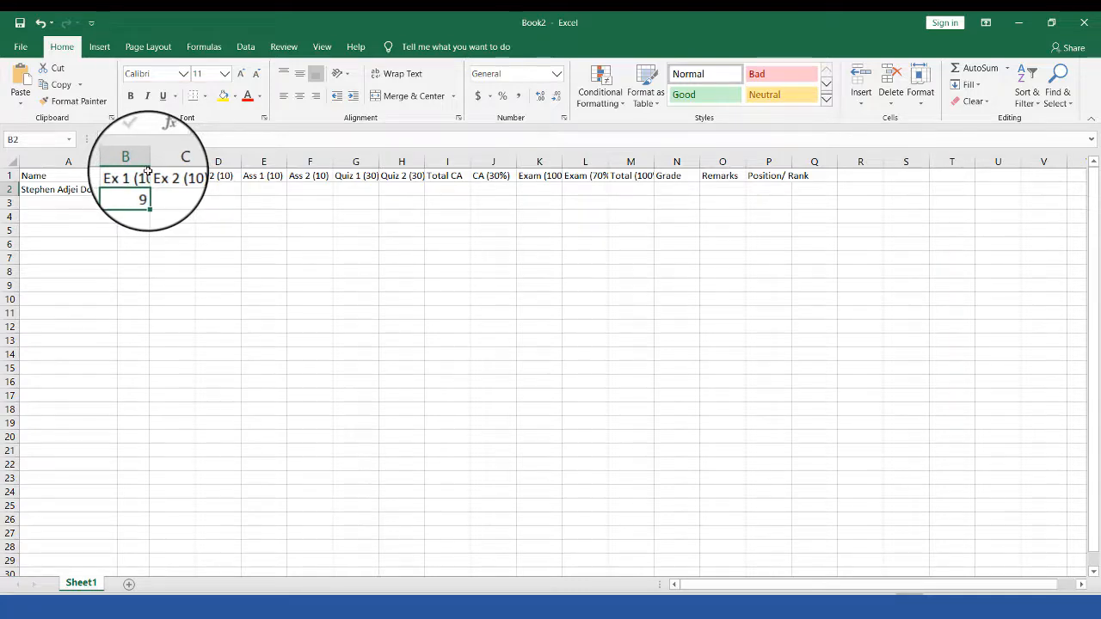
double_click(149, 169)
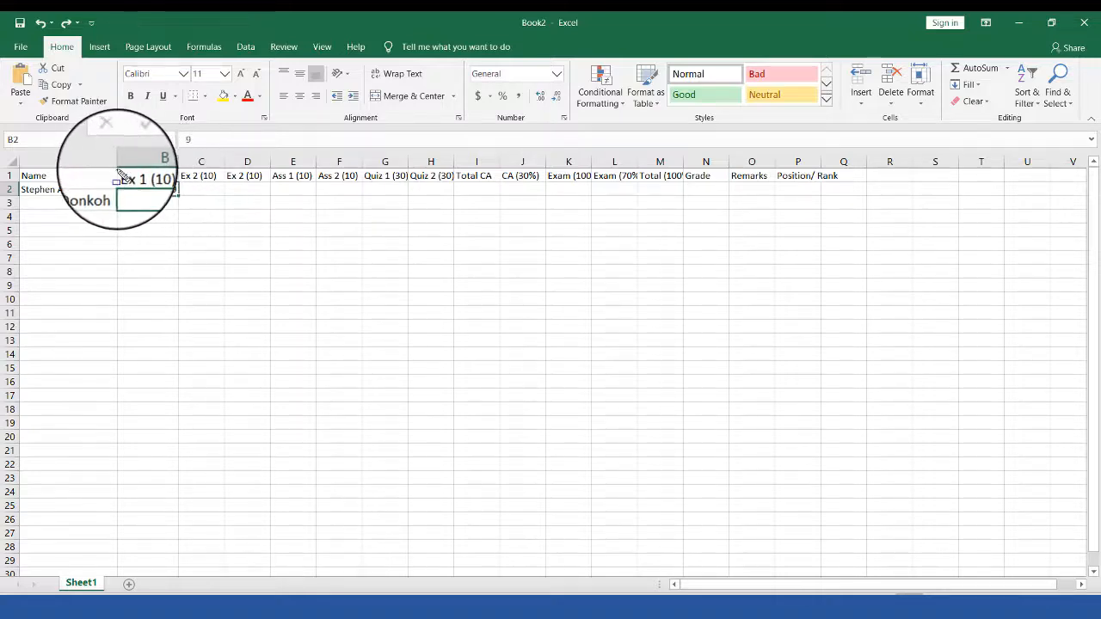
drag(117, 169, 179, 178)
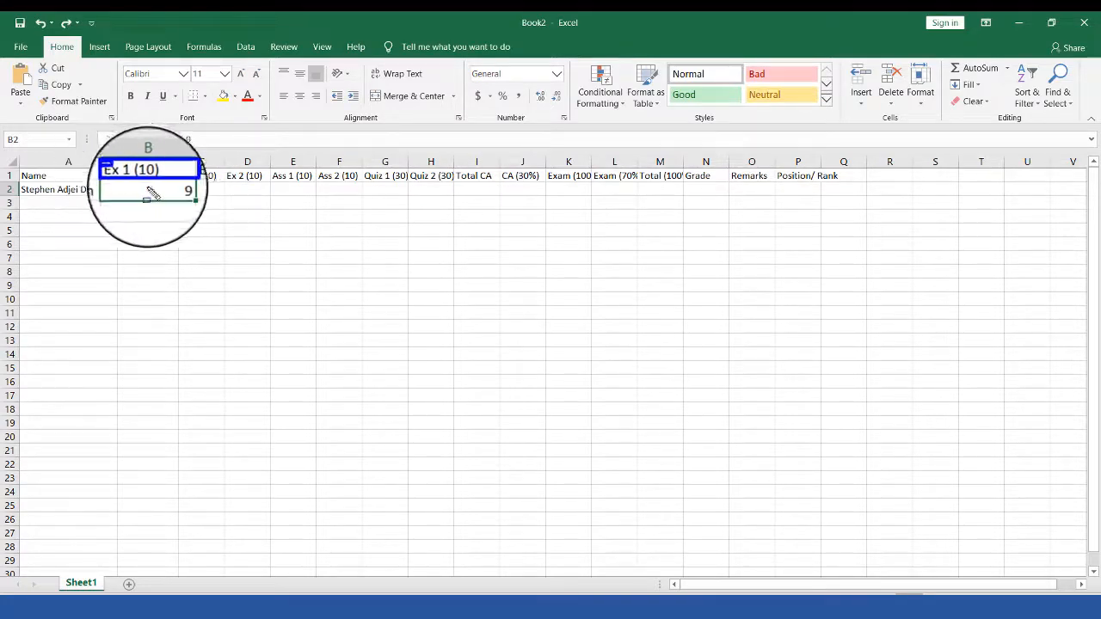
key(Escape)
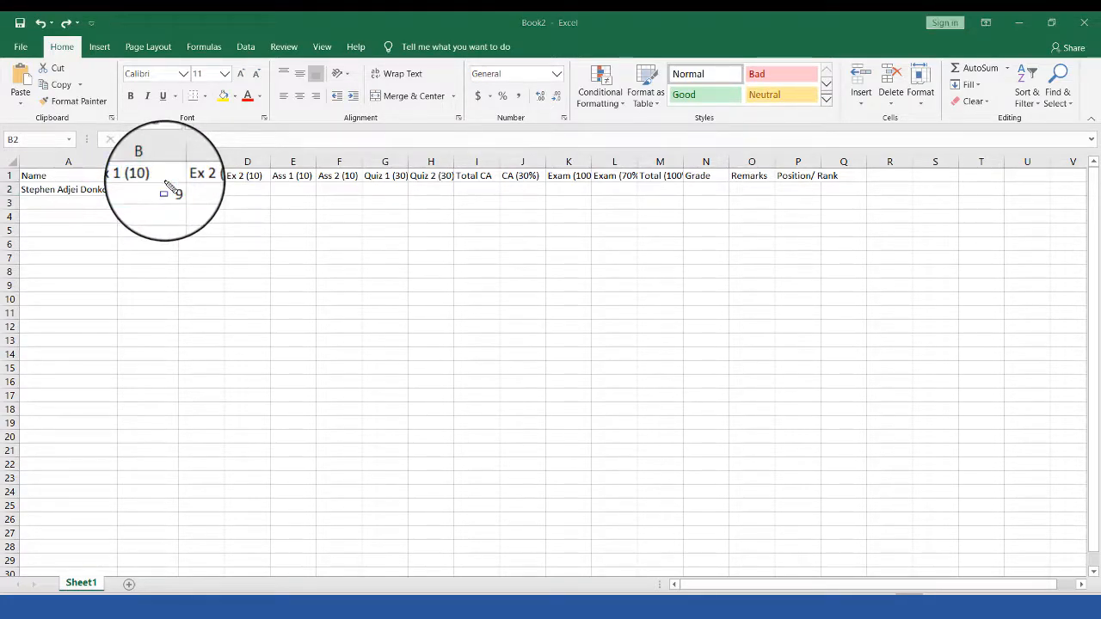
click(166, 184)
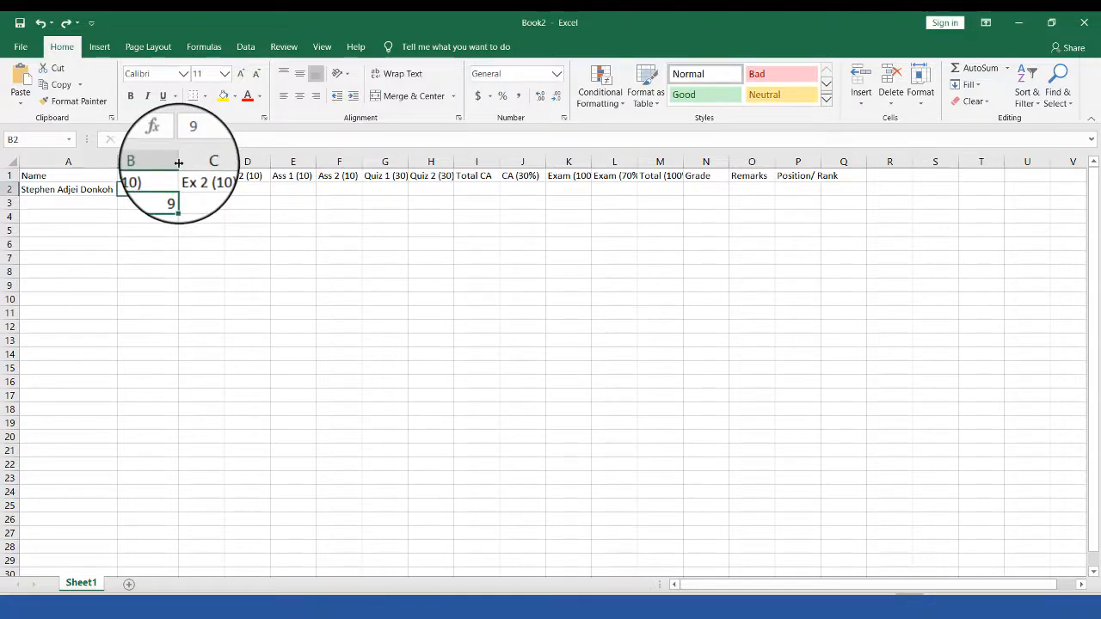
drag(178, 162, 148, 165)
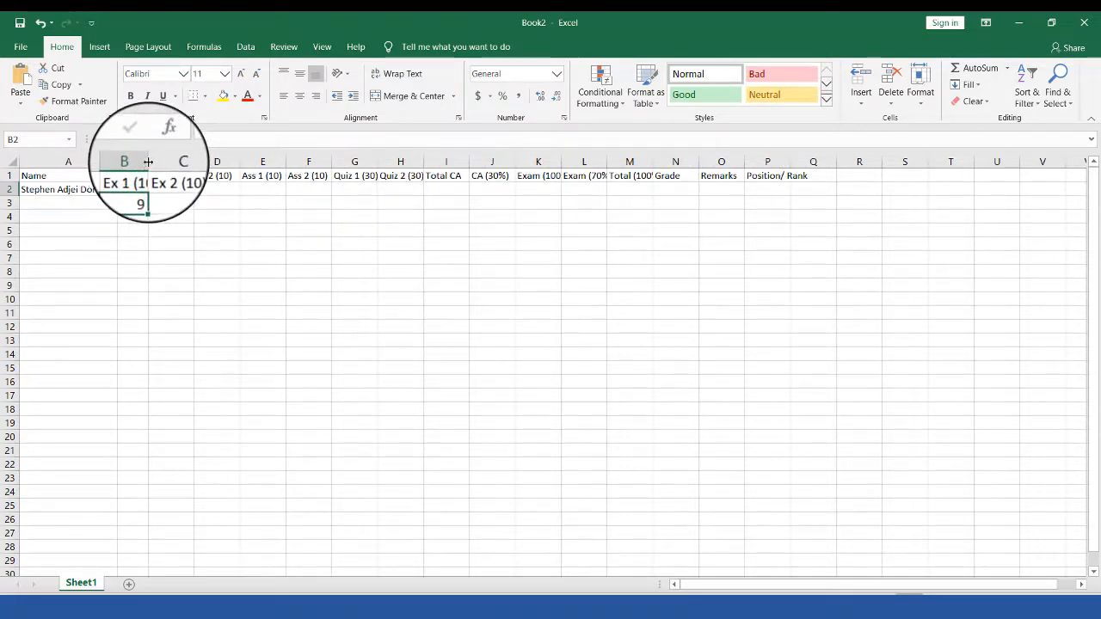
drag(148, 162, 143, 163)
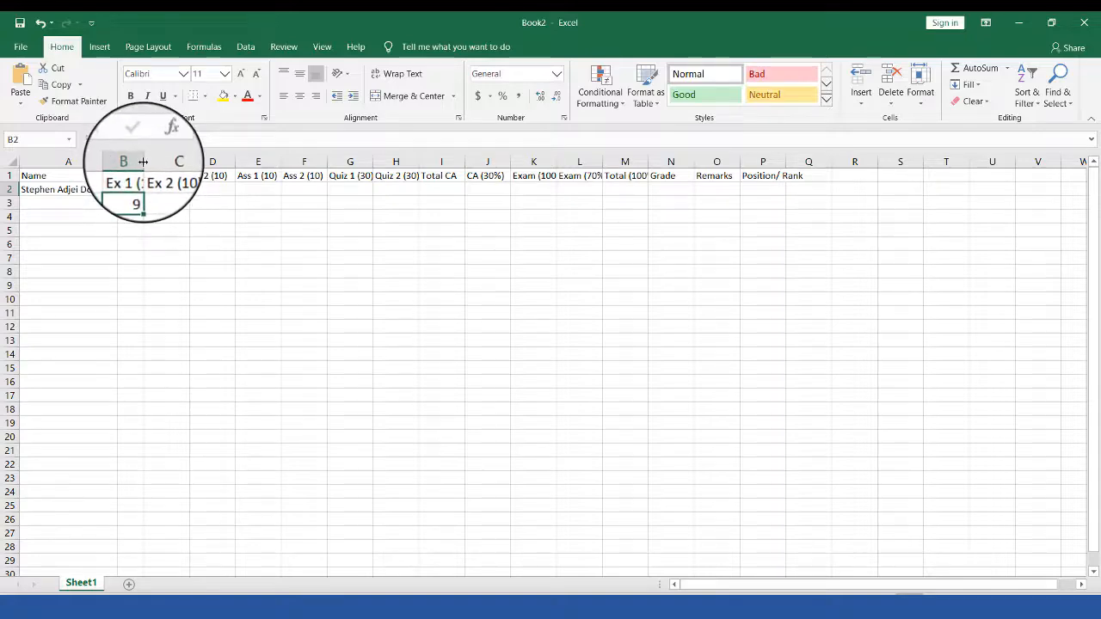
click(134, 176)
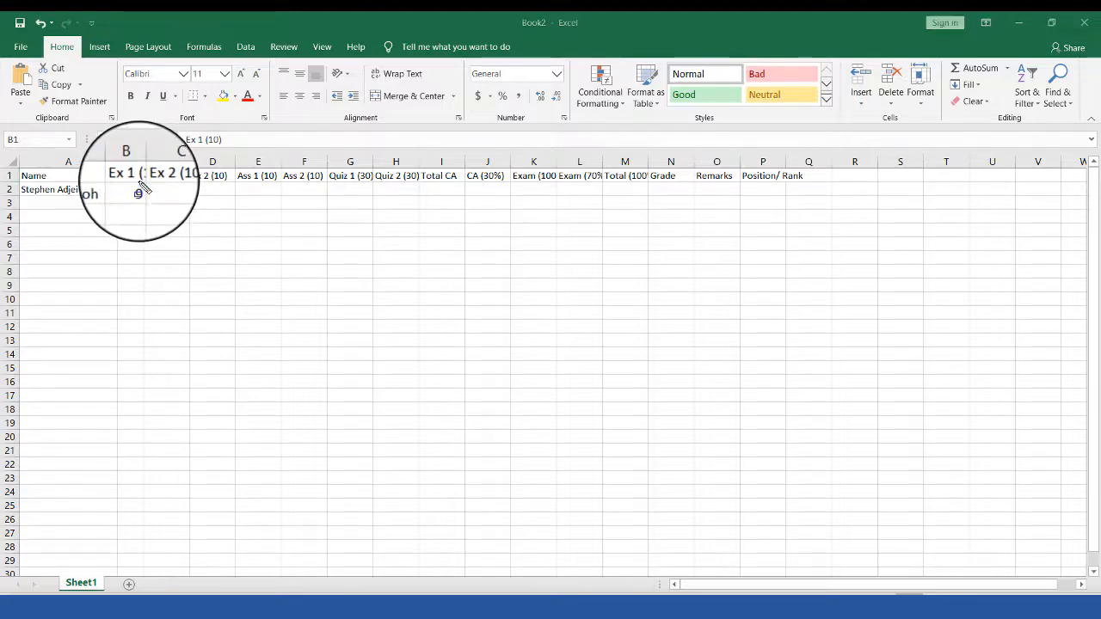
Step: Apply Wrap Text to the Ex 1 (10) heading in B1
click(133, 175)
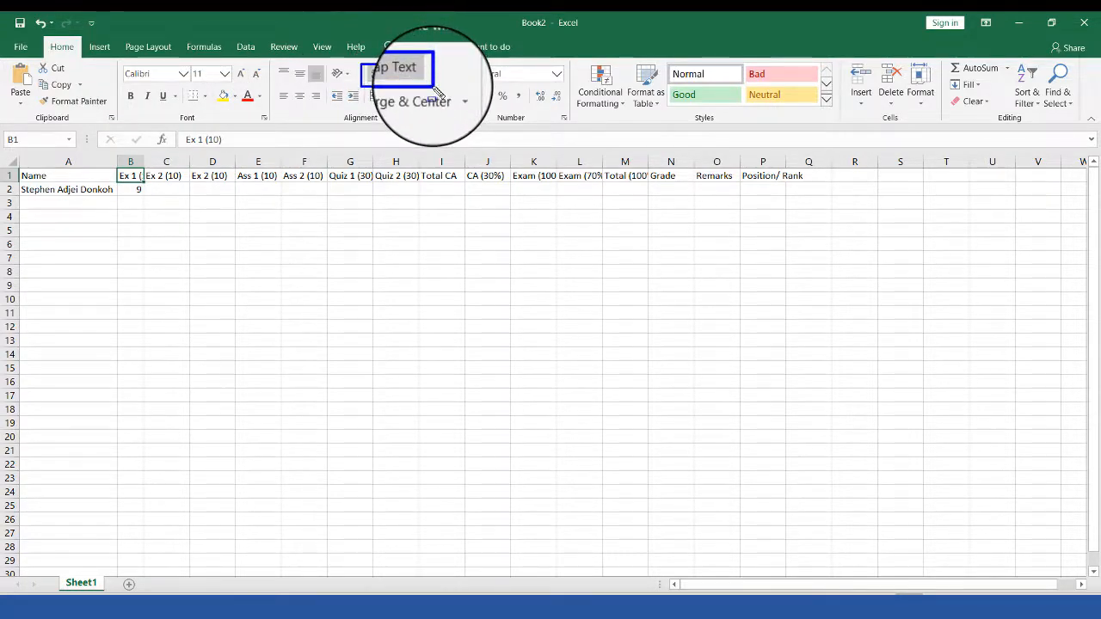
key(Escape)
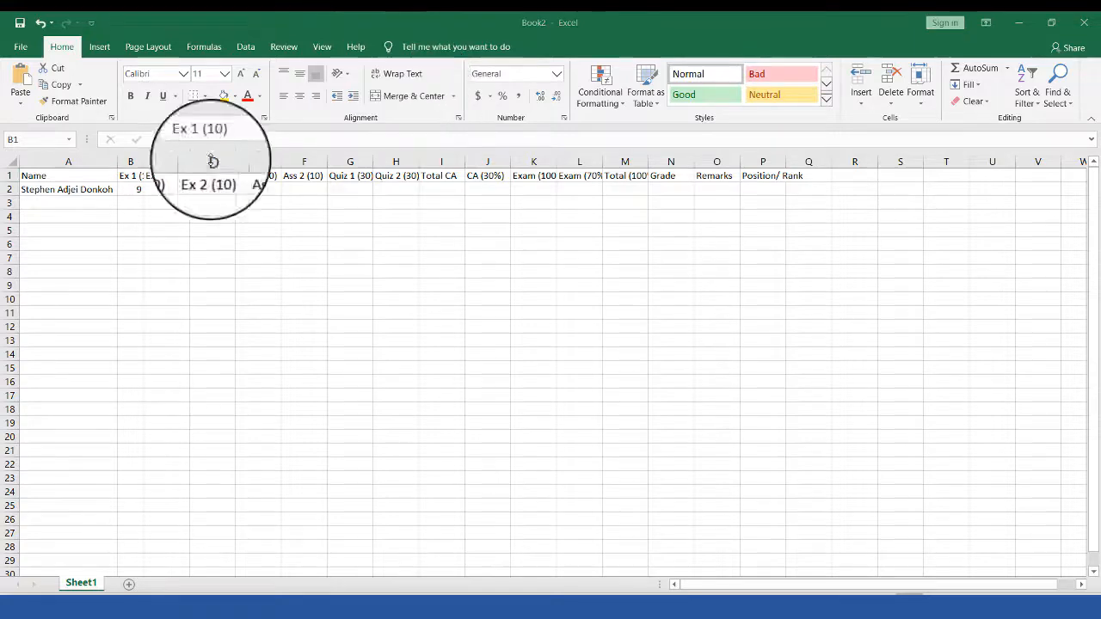
click(131, 176)
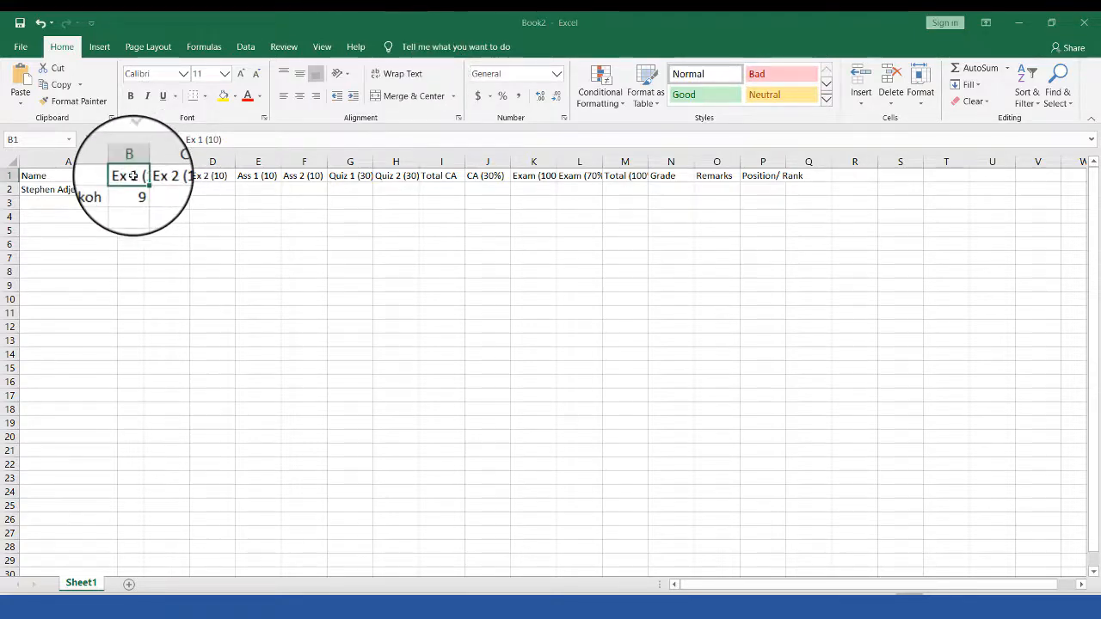
click(400, 73)
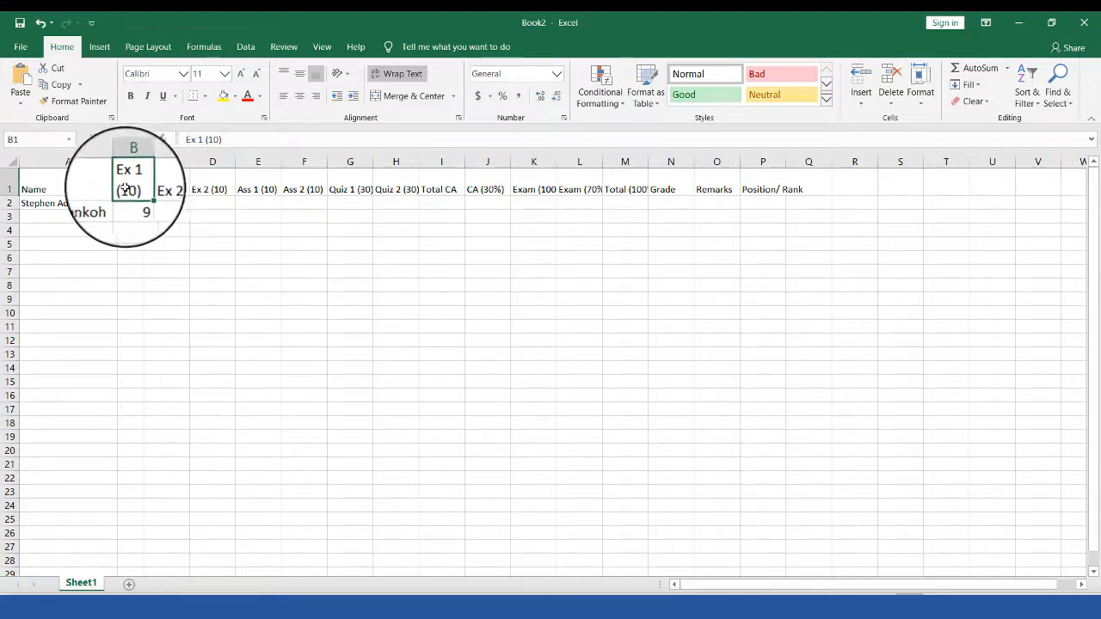
double_click(122, 187)
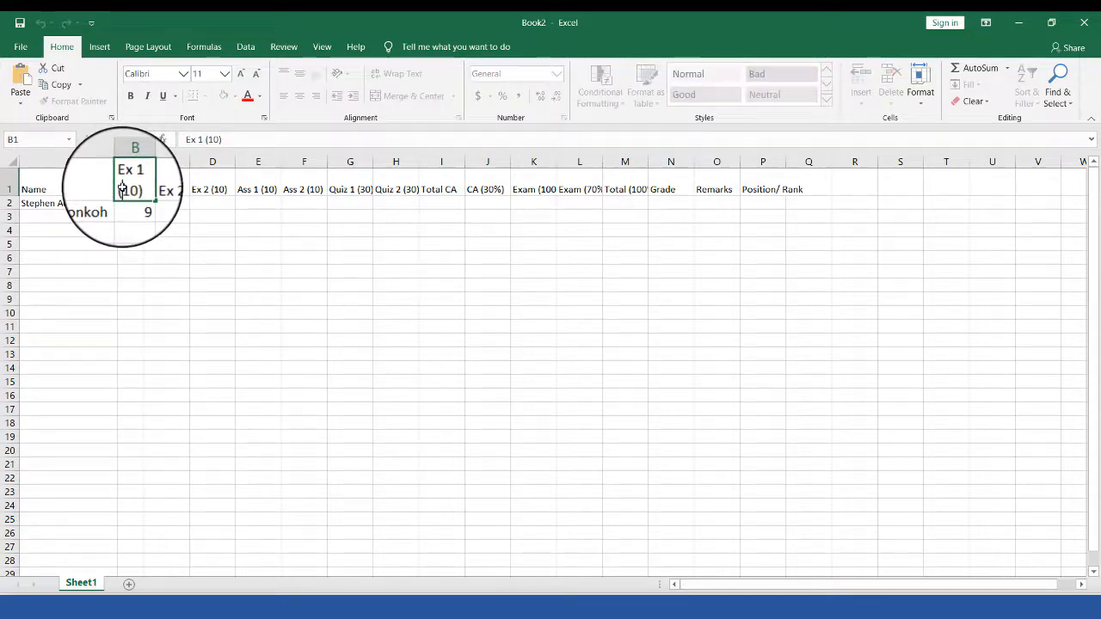
click(168, 189)
click(133, 182)
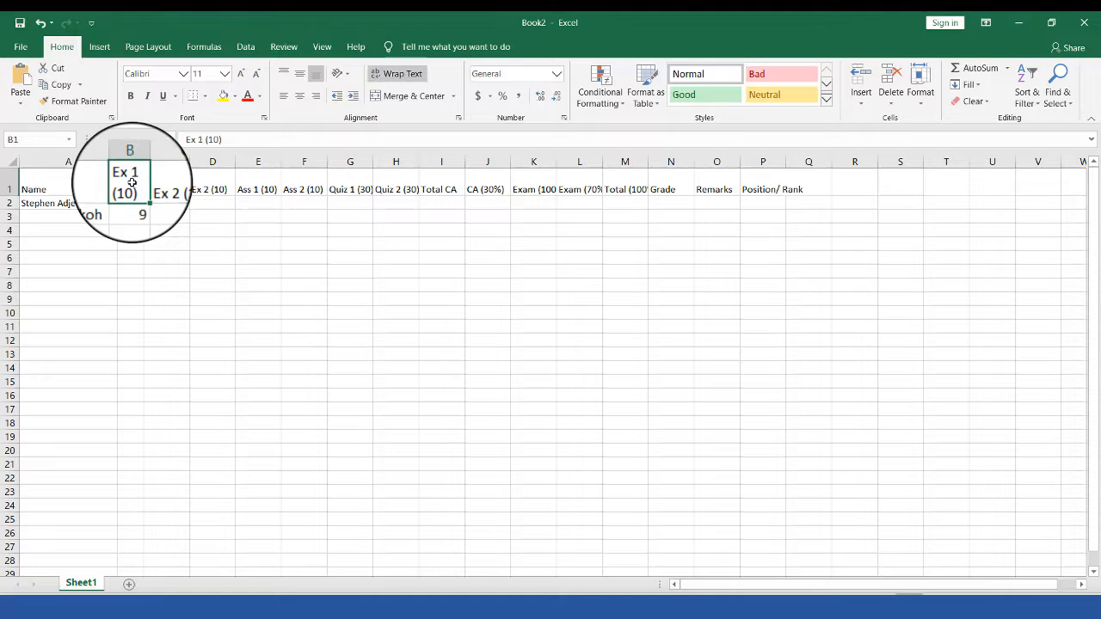
key(ctrl+z)
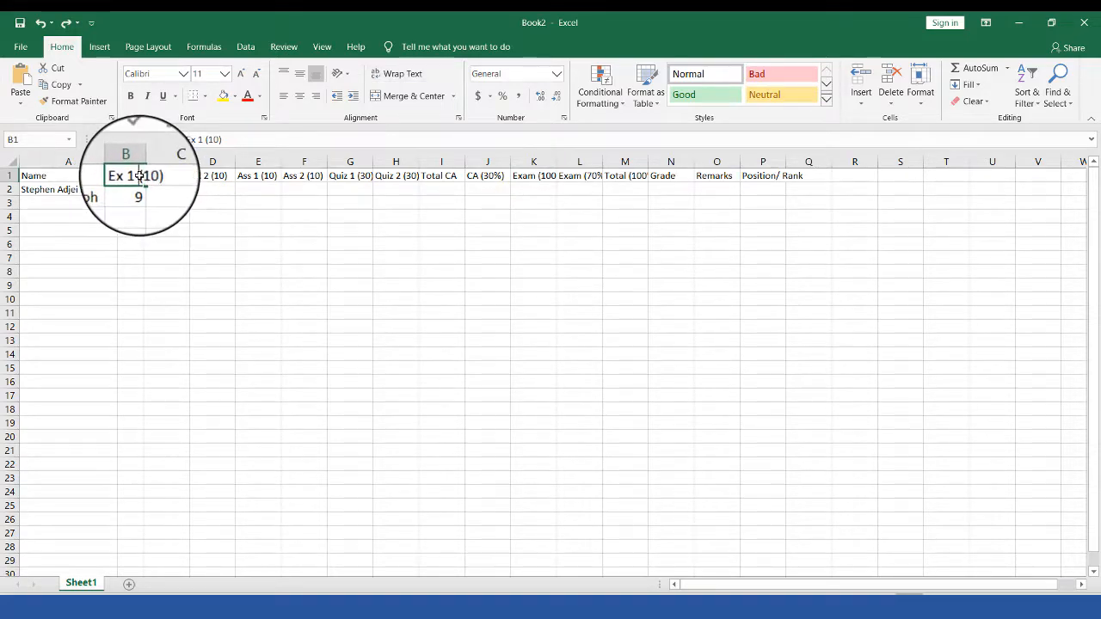
double_click(139, 177)
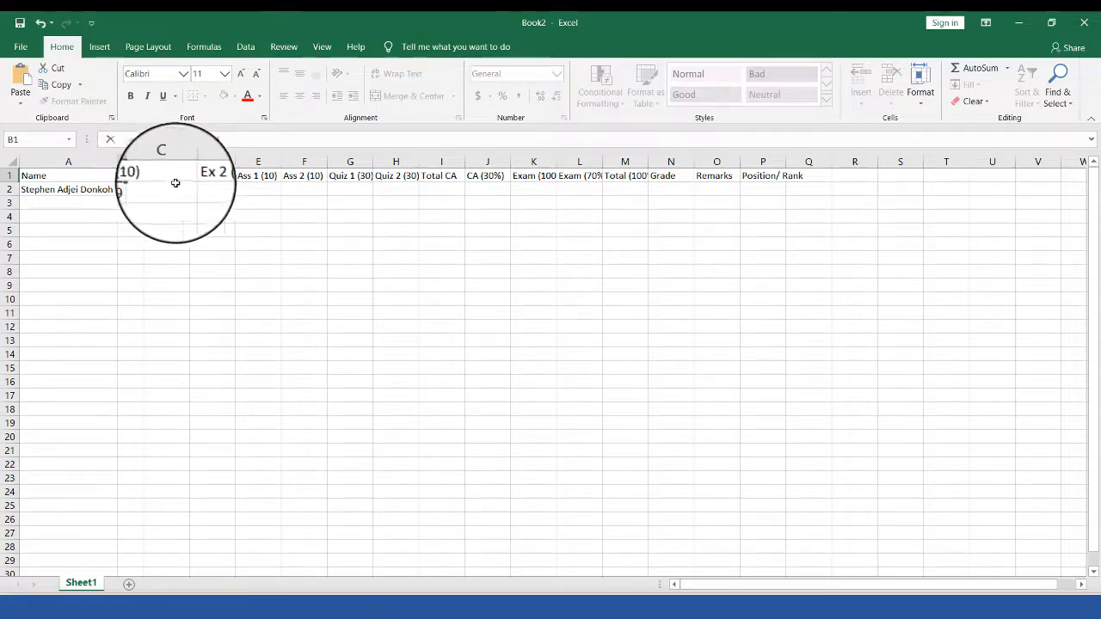
click(194, 203)
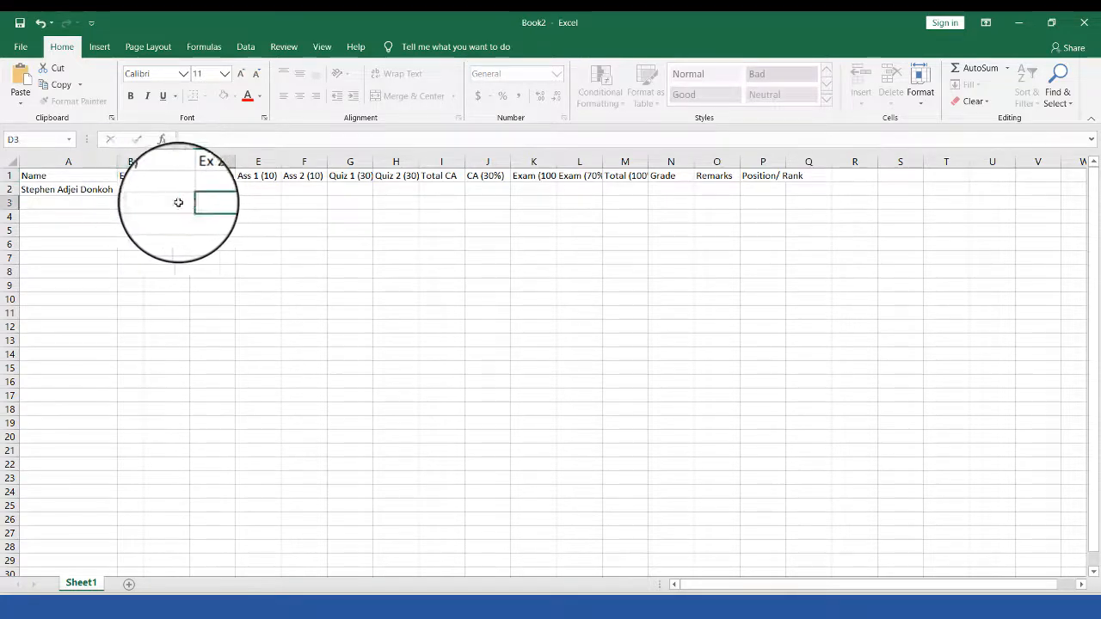
click(138, 179)
click(398, 77)
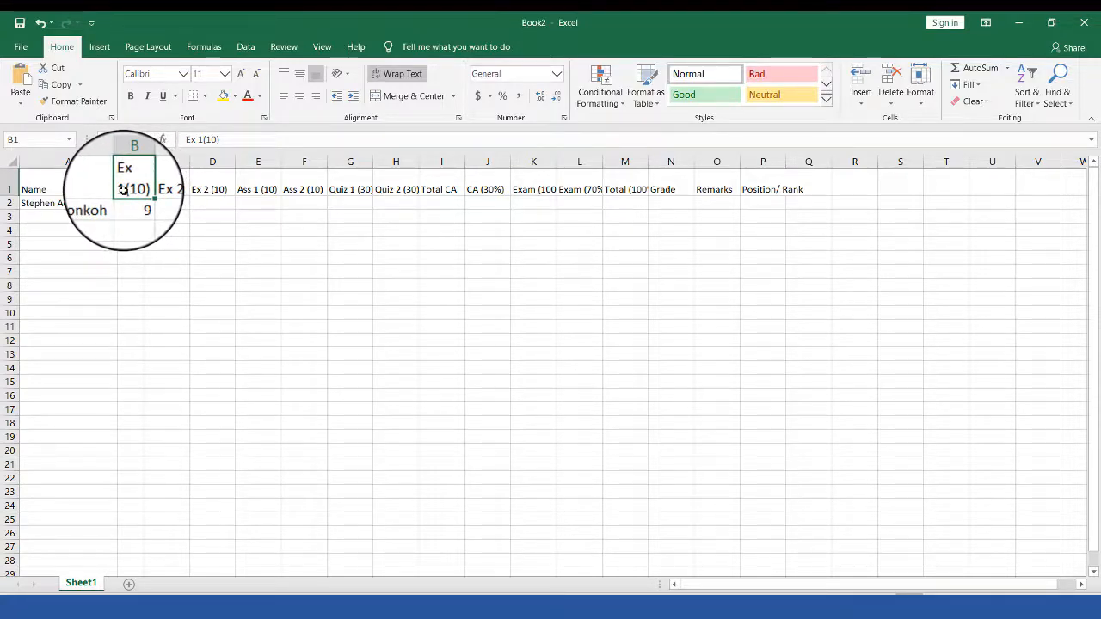
click(380, 75)
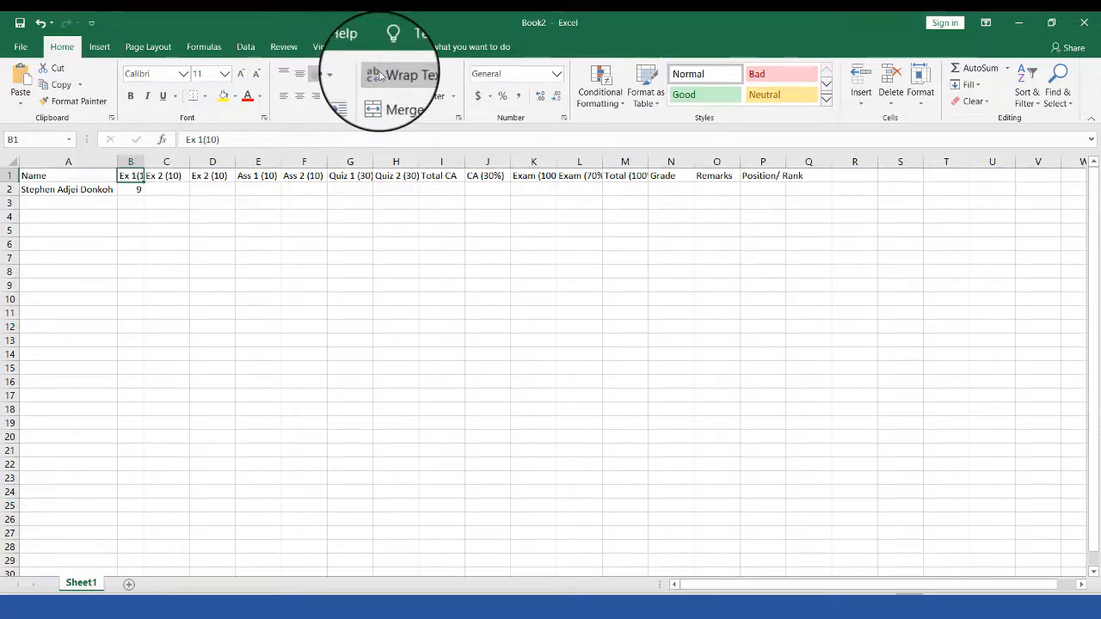
double_click(137, 178)
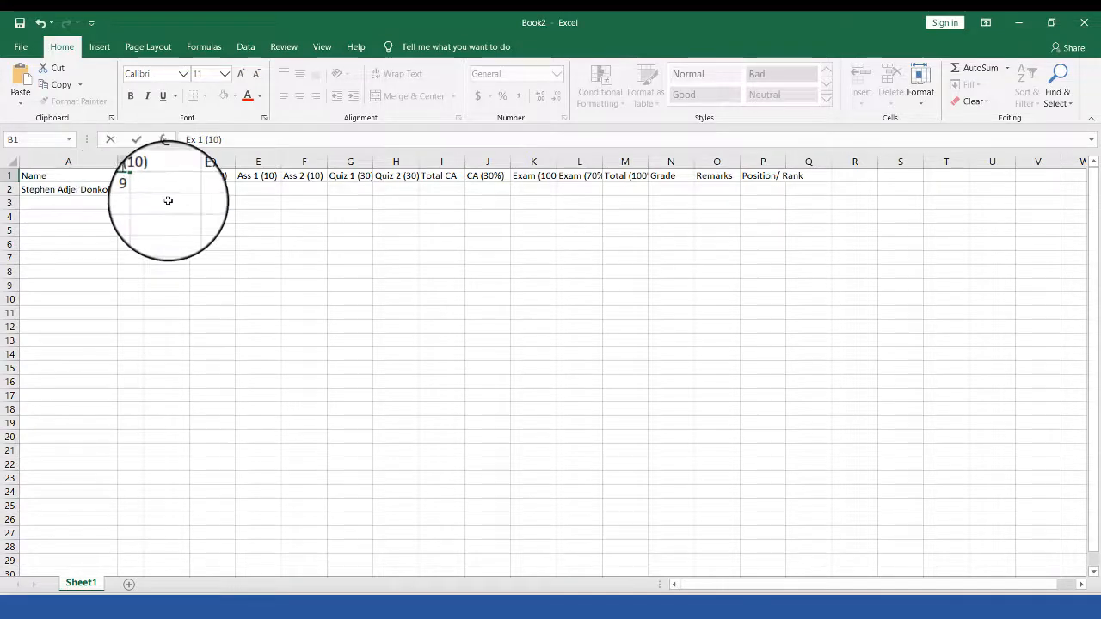
click(168, 202)
click(135, 175)
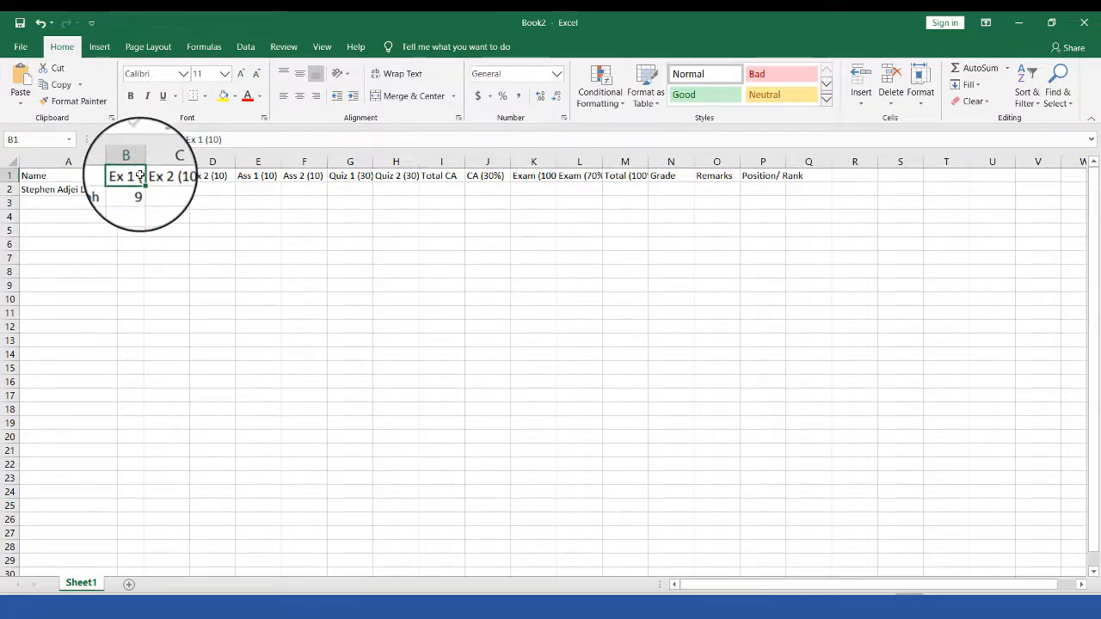
click(398, 75)
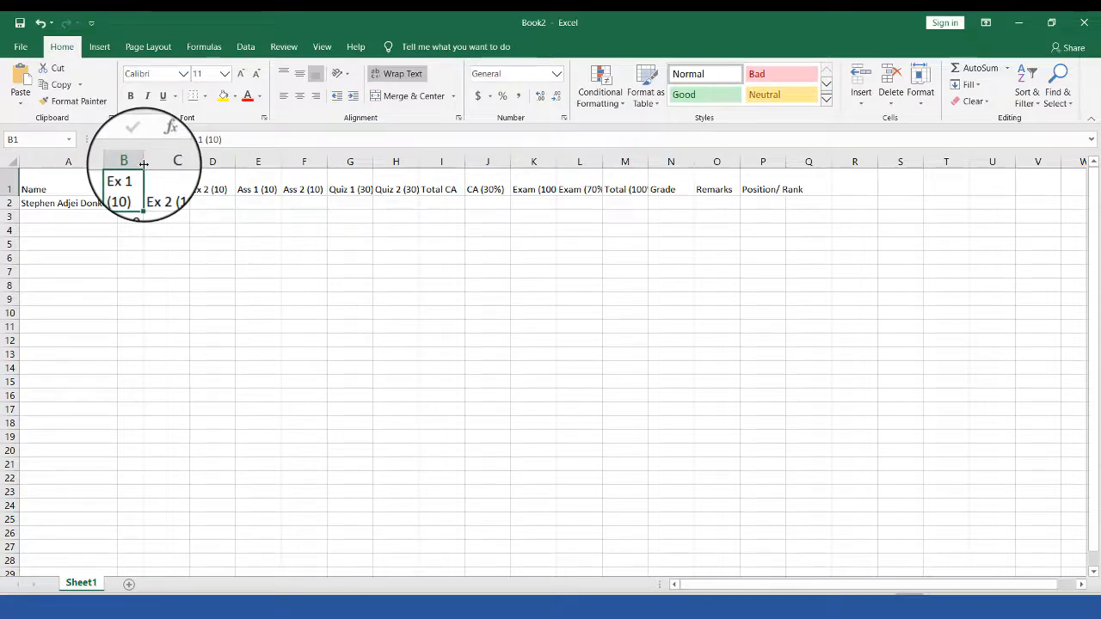
Step: Narrow column B slightly to hug the wrapped Ex 1 (10) heading, then select header cells
drag(144, 164, 141, 163)
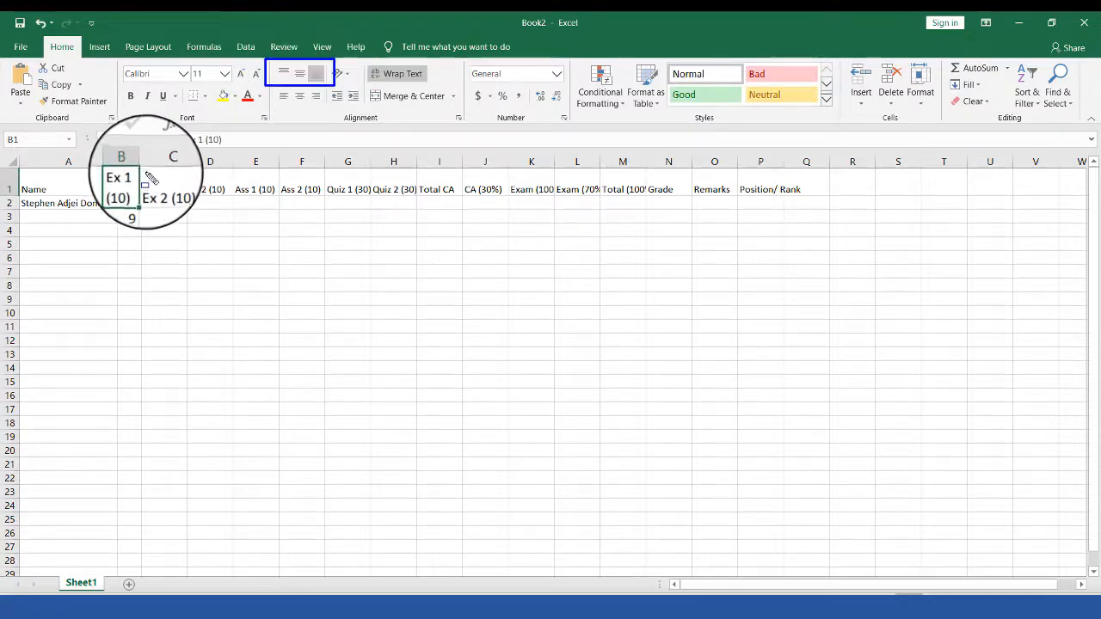
drag(307, 181, 432, 194)
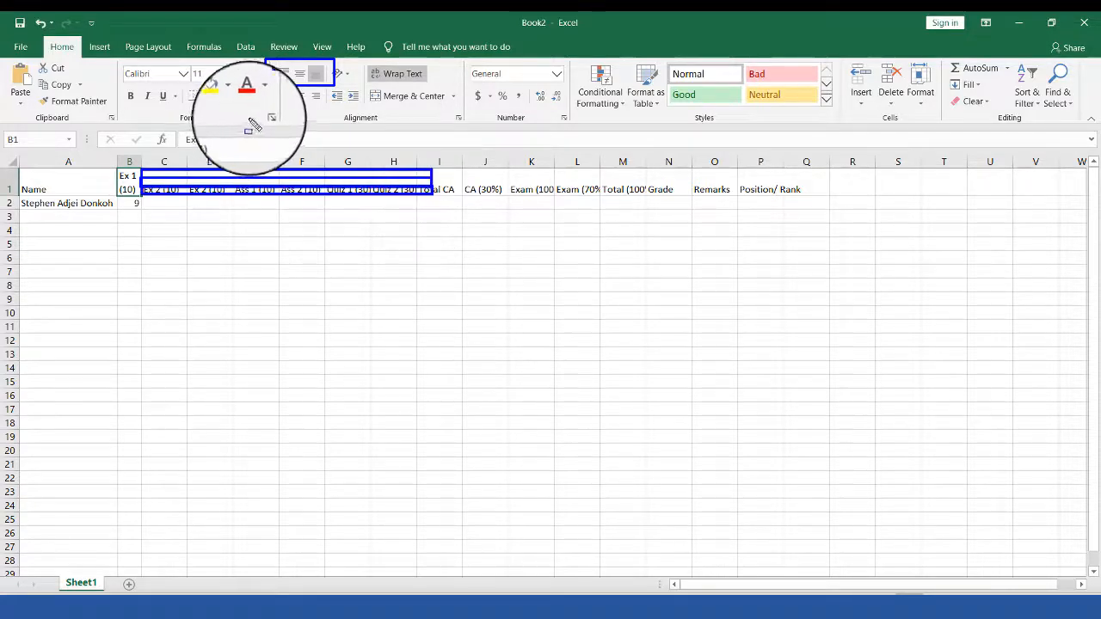
mouse_move(476, 169)
mouse_down()
mouse_move(481, 250)
mouse_move(509, 287)
mouse_move(499, 297)
mouse_move(498, 286)
mouse_up()
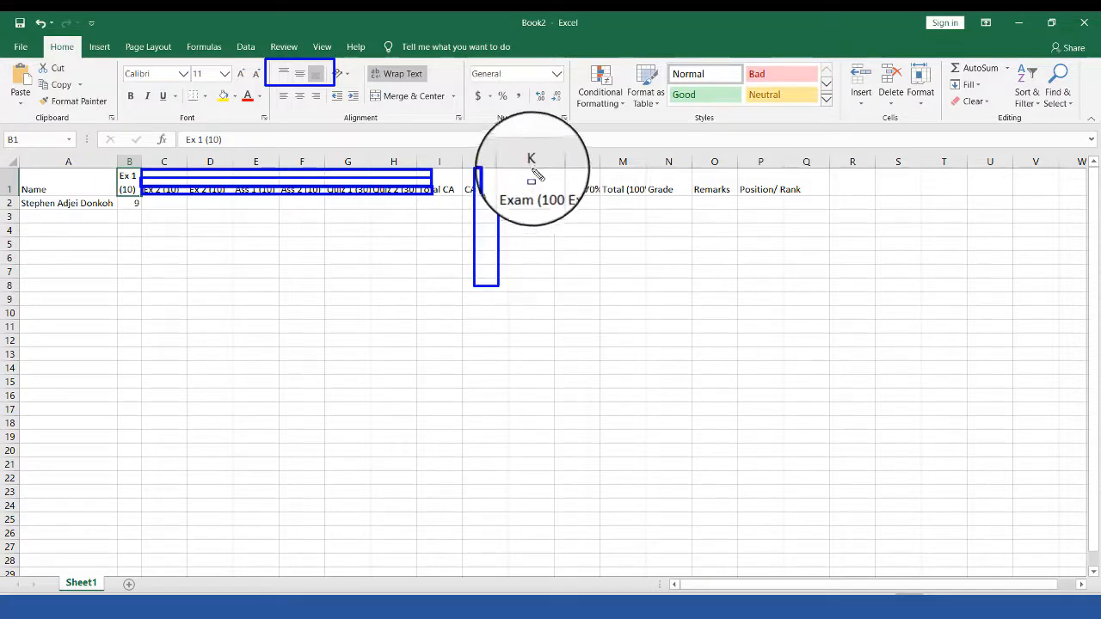
drag(533, 164, 554, 290)
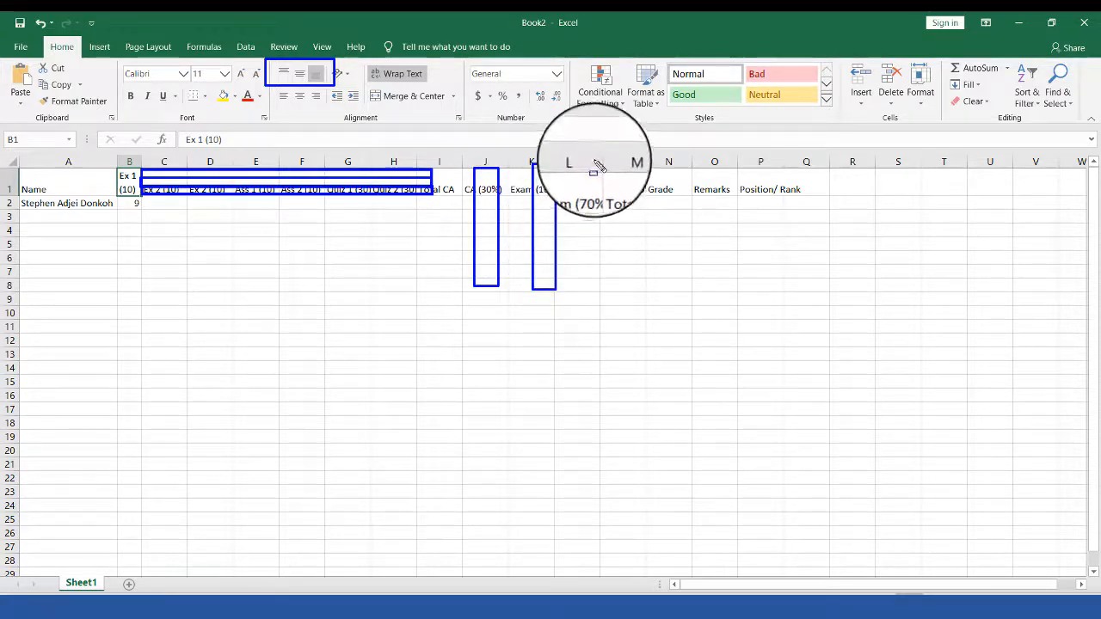
drag(593, 164, 626, 279)
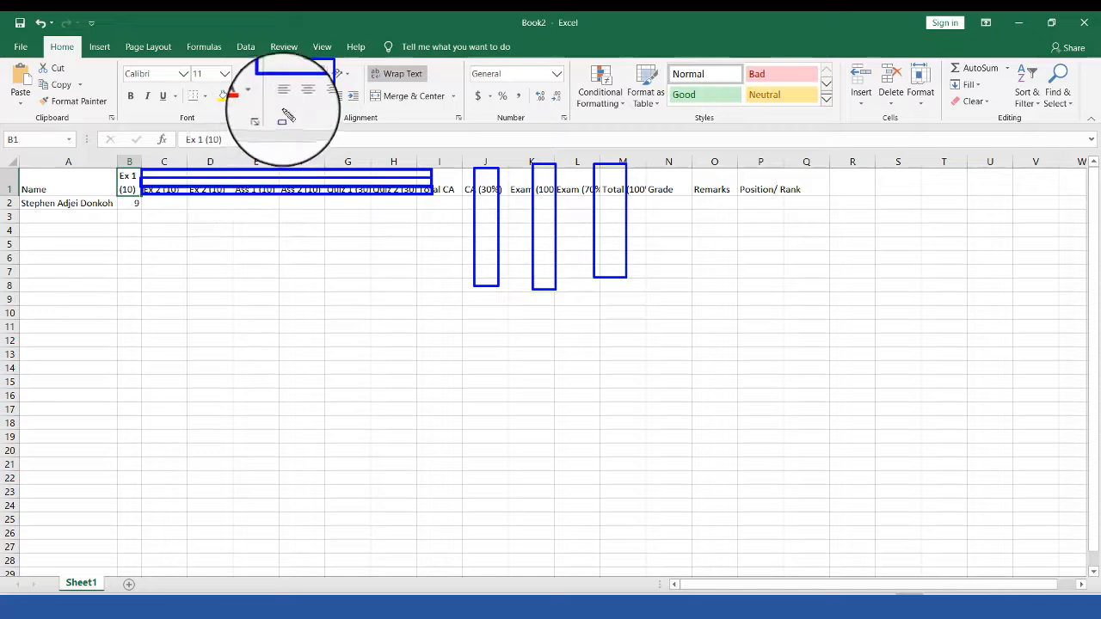
Step: Center the Ex 1 (10) heading vertically and horizontally in B1
click(130, 184)
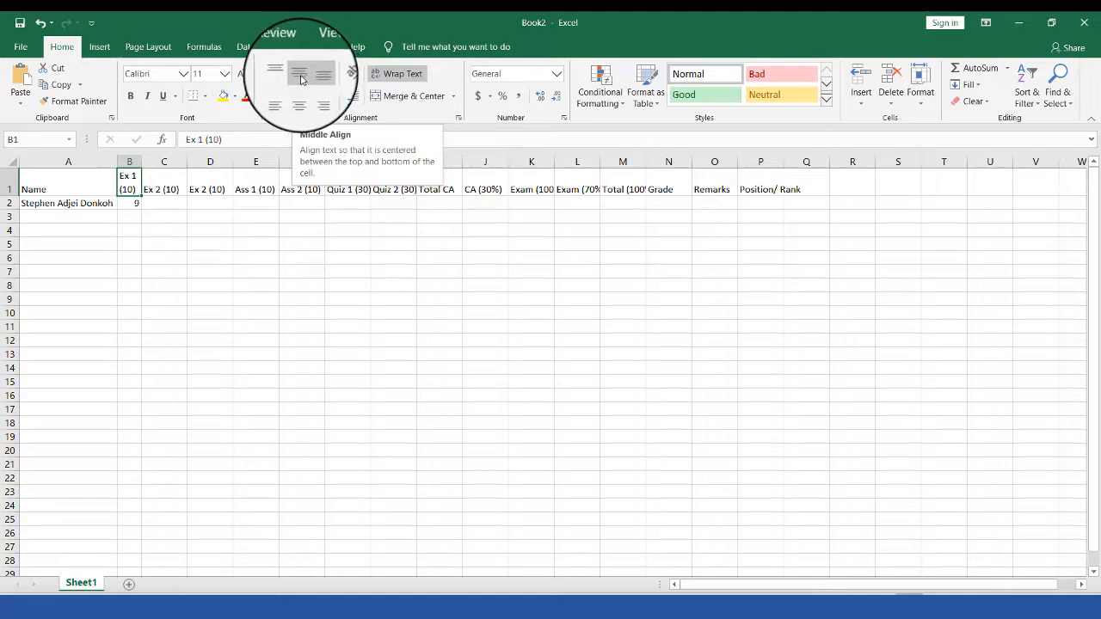
click(301, 80)
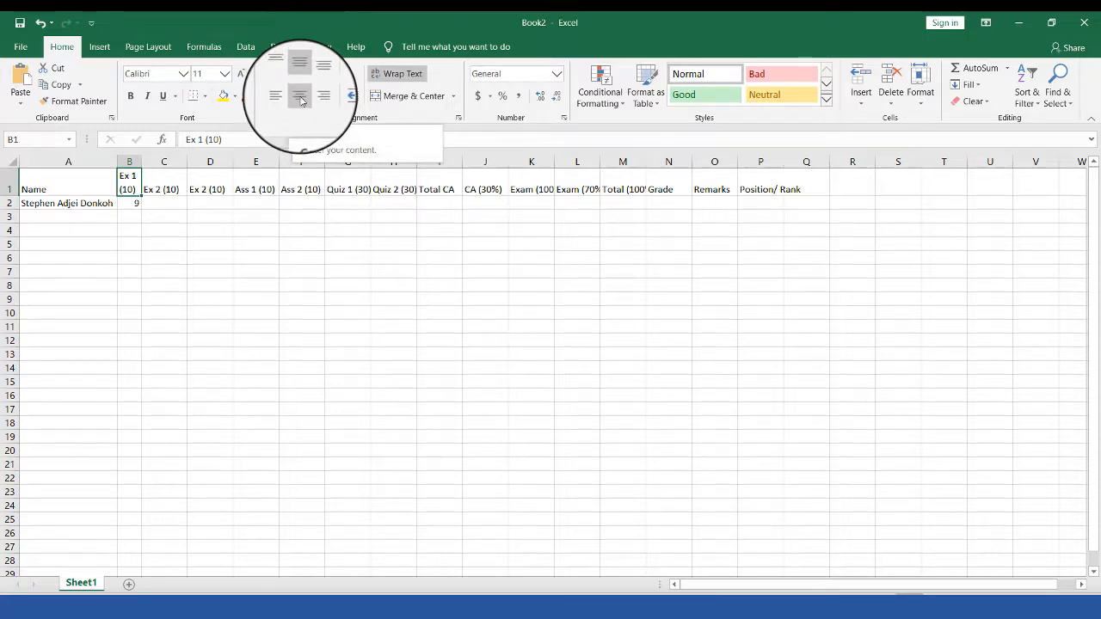
click(301, 101)
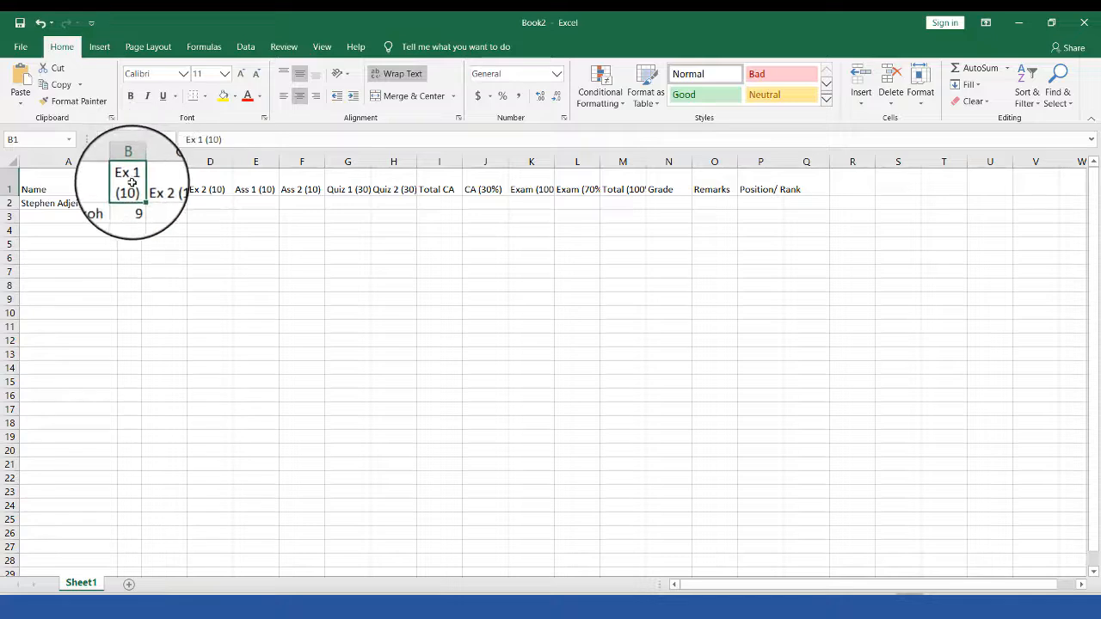
drag(164, 185, 282, 176)
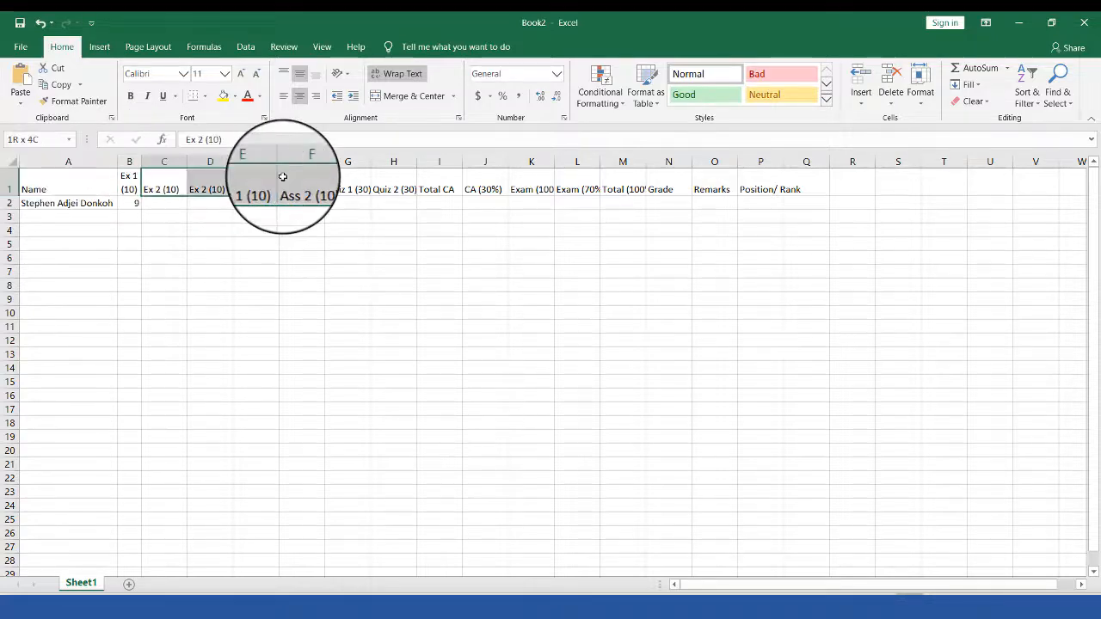
click(168, 188)
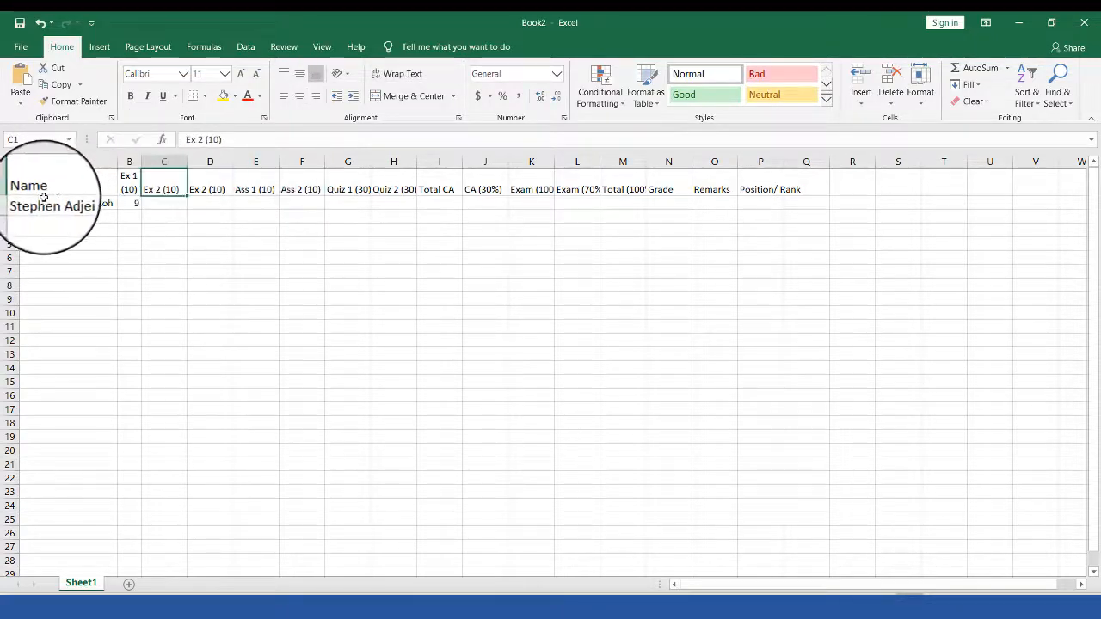
Step: Try a taller header row, then undo to restore its normal height
drag(8, 210, 14, 220)
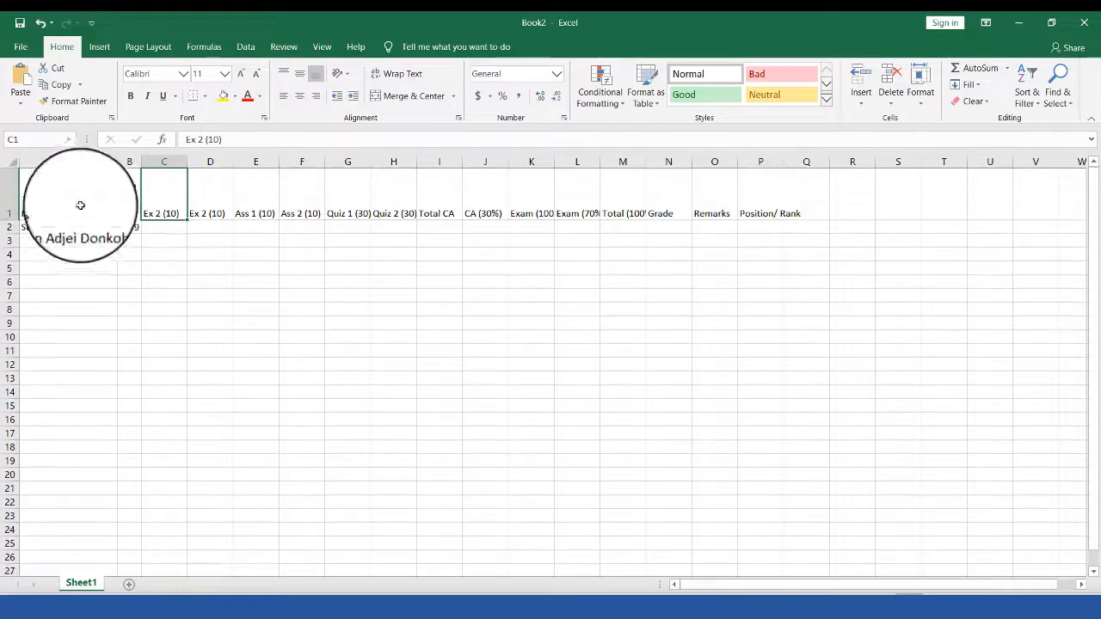
click(130, 197)
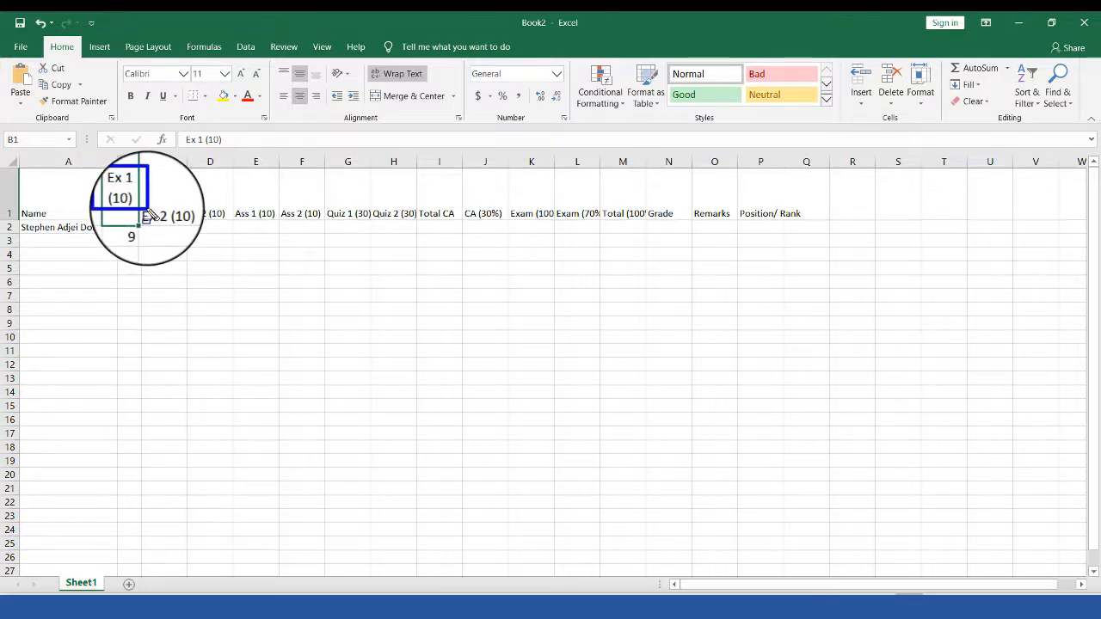
key(Escape)
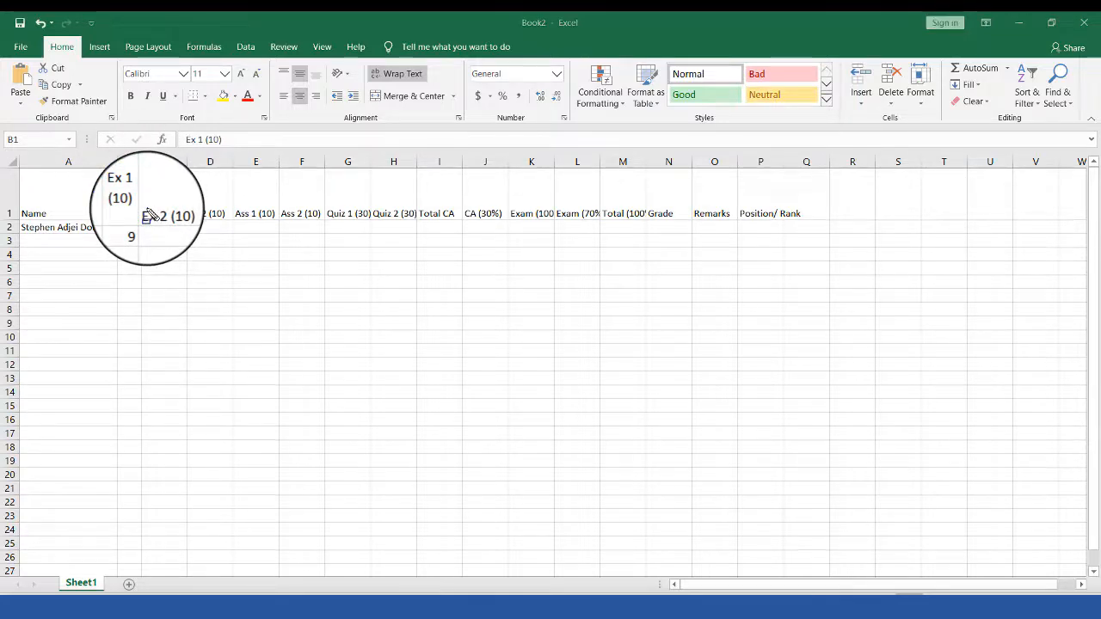
drag(146, 205, 823, 220)
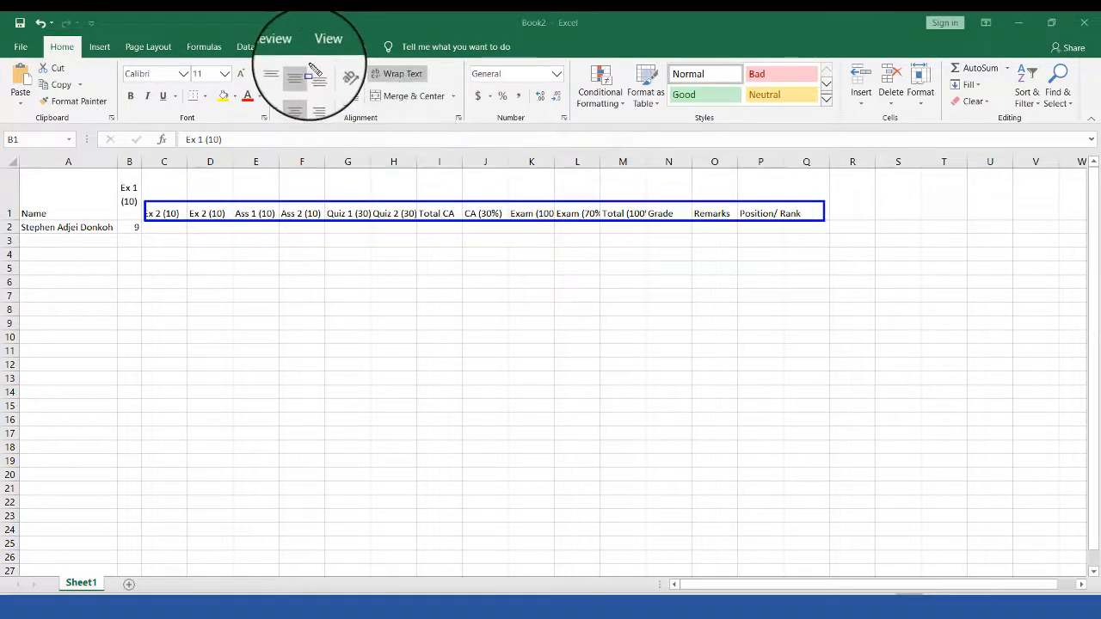
drag(311, 69, 327, 84)
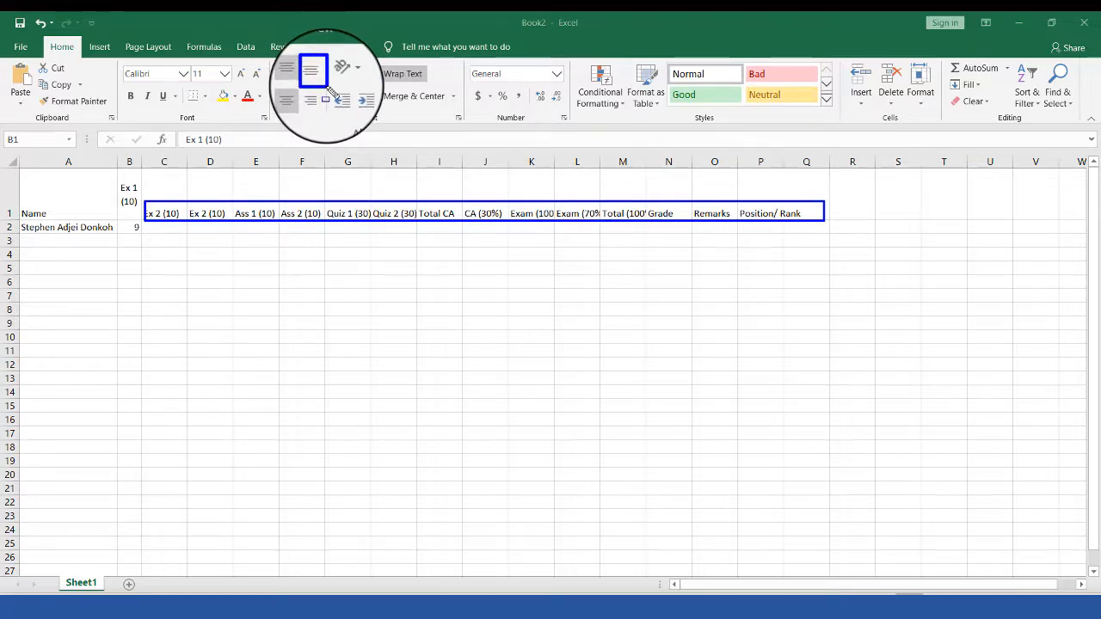
key(Escape)
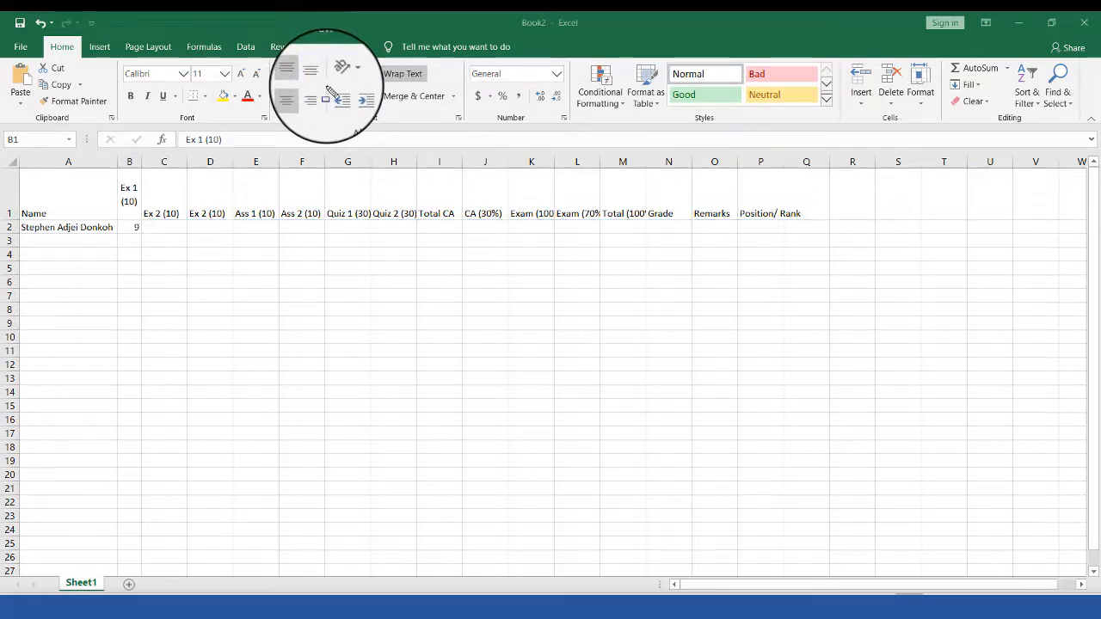
click(133, 214)
key(ctrl+z)
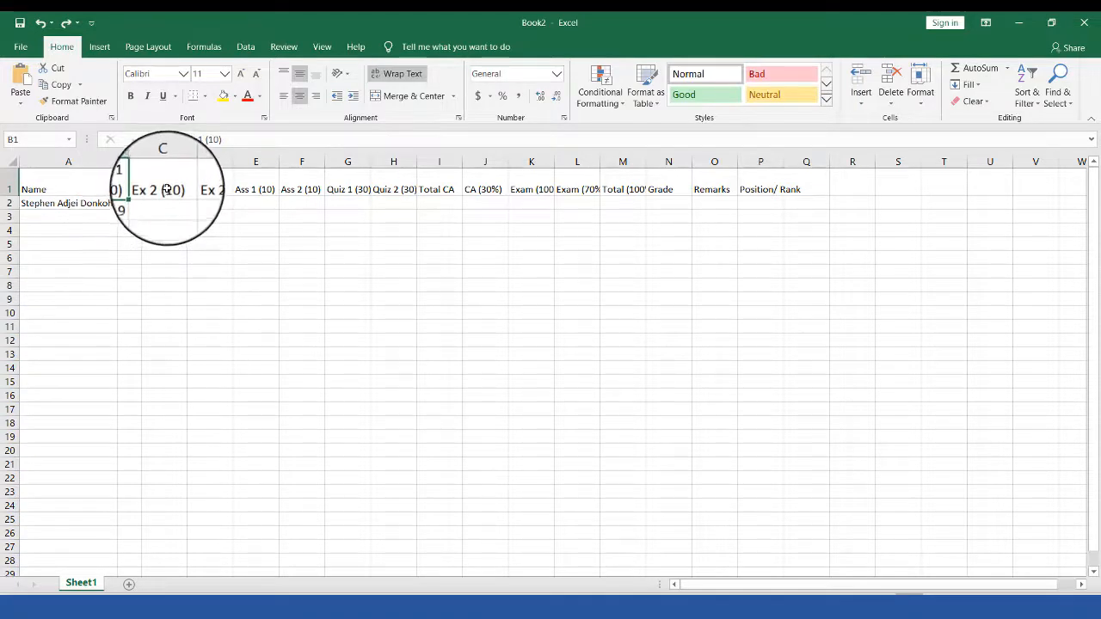
Step: Narrow column C and wrap its Ex 2 (10) heading
click(166, 189)
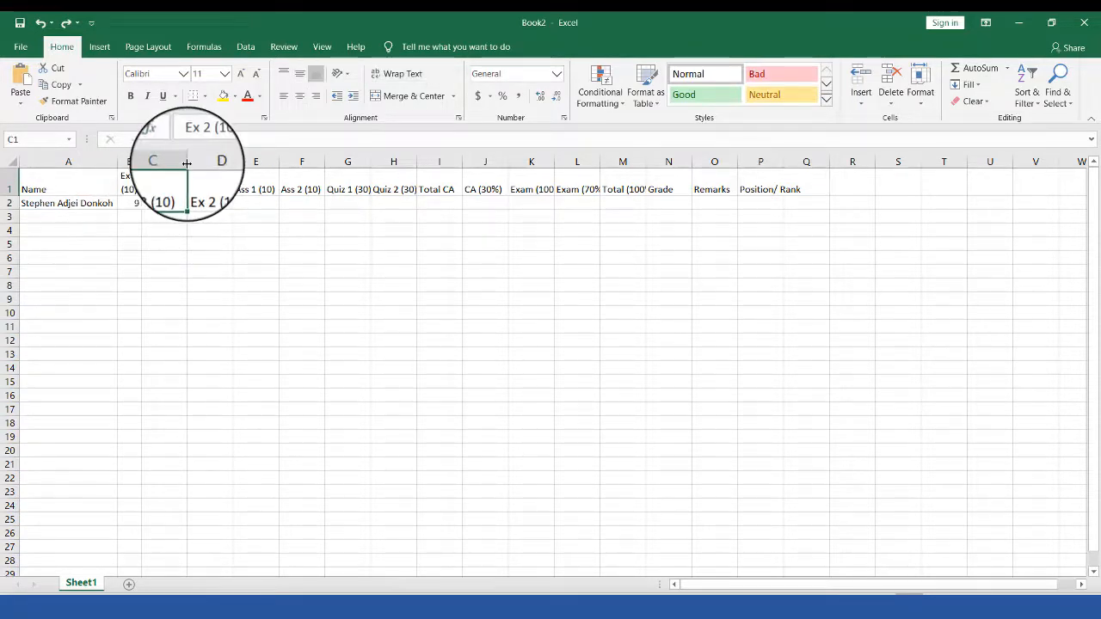
drag(187, 162, 157, 168)
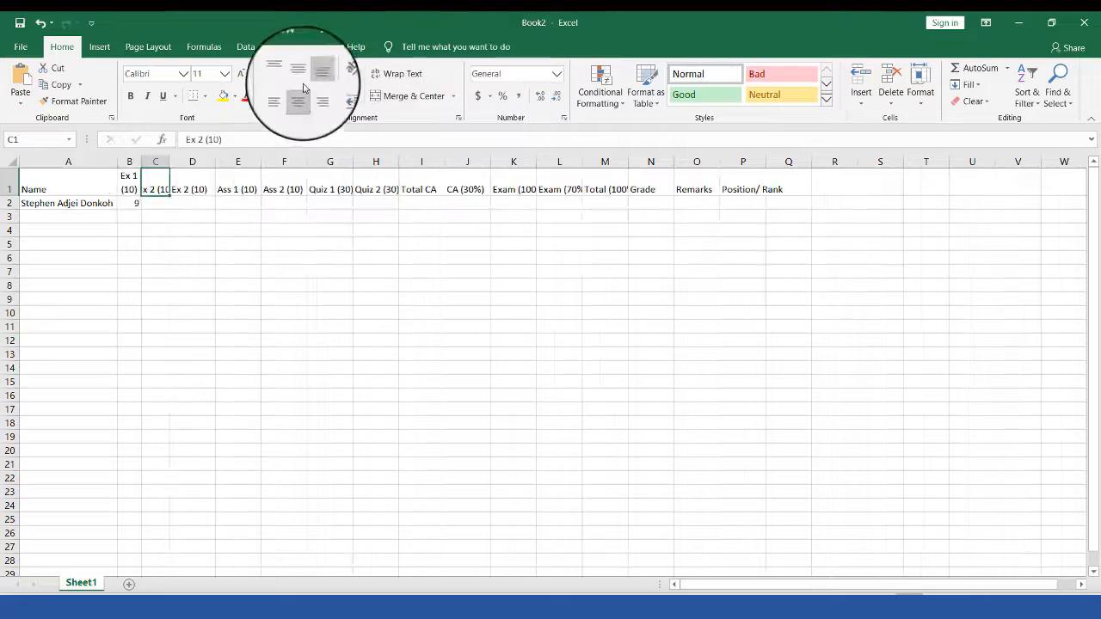
click(395, 74)
Step: Narrow column C, then wrap and centre the Ex 2 (10) and Ass 2 (10) headings
click(209, 179)
drag(166, 165, 469, 163)
click(382, 77)
click(300, 75)
click(299, 93)
click(211, 190)
click(252, 182)
click(390, 74)
click(299, 75)
click(299, 96)
Step: Wrap and centre the Quiz 1 (30), Quiz 2 (30) and Total CA headings
click(270, 191)
click(389, 74)
click(299, 74)
click(306, 184)
click(390, 74)
click(299, 74)
click(299, 96)
click(340, 183)
click(407, 77)
click(299, 75)
click(300, 96)
Step: Wrap and centre the CA (30%), Exam (100) and Exam (70%) headings
click(372, 189)
click(393, 74)
click(300, 74)
click(299, 96)
click(443, 182)
click(393, 74)
click(299, 74)
click(299, 96)
click(440, 184)
click(393, 74)
click(299, 75)
click(300, 96)
Step: Centre the Total (100%) heading, undoing its wrap and the column M narrowing
click(469, 199)
click(299, 74)
click(299, 96)
click(393, 74)
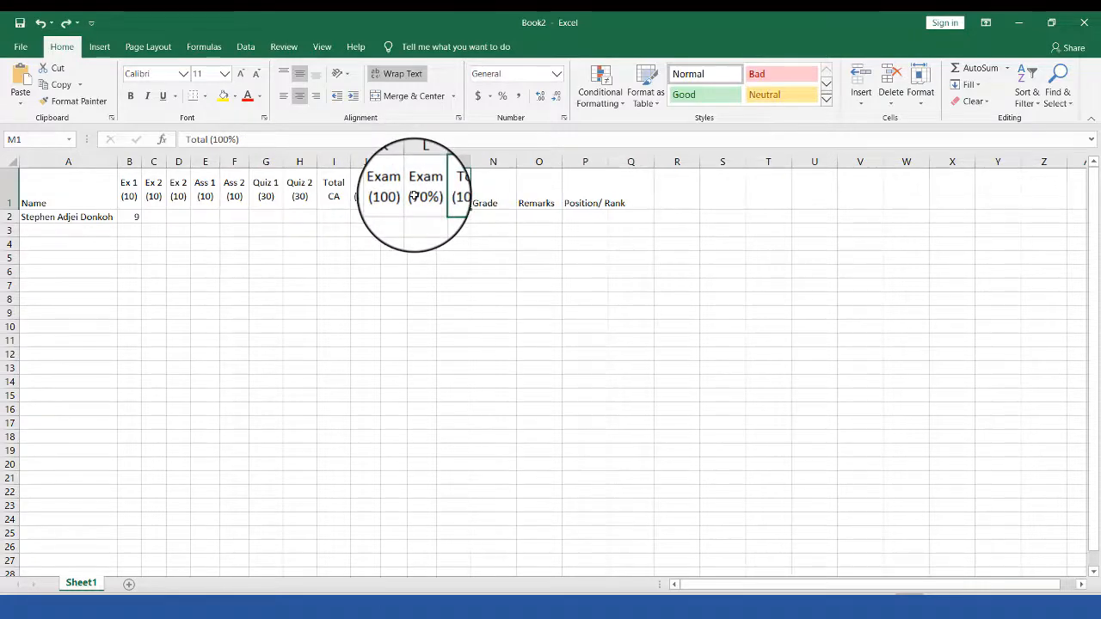
key(ctrl+z)
key(ctrl+z)
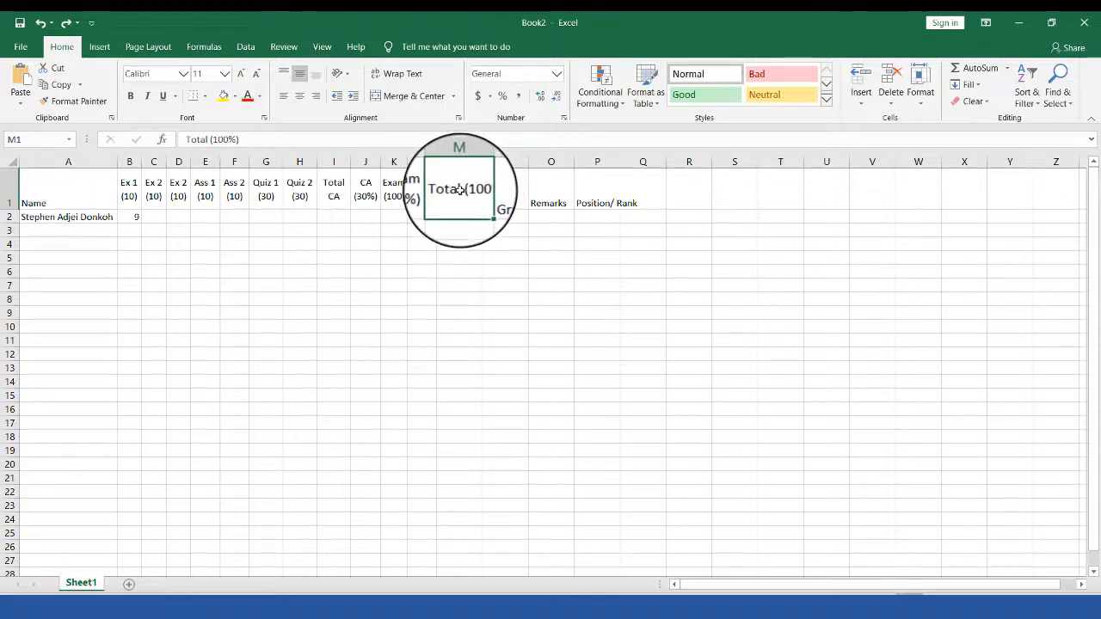
drag(483, 161, 461, 165)
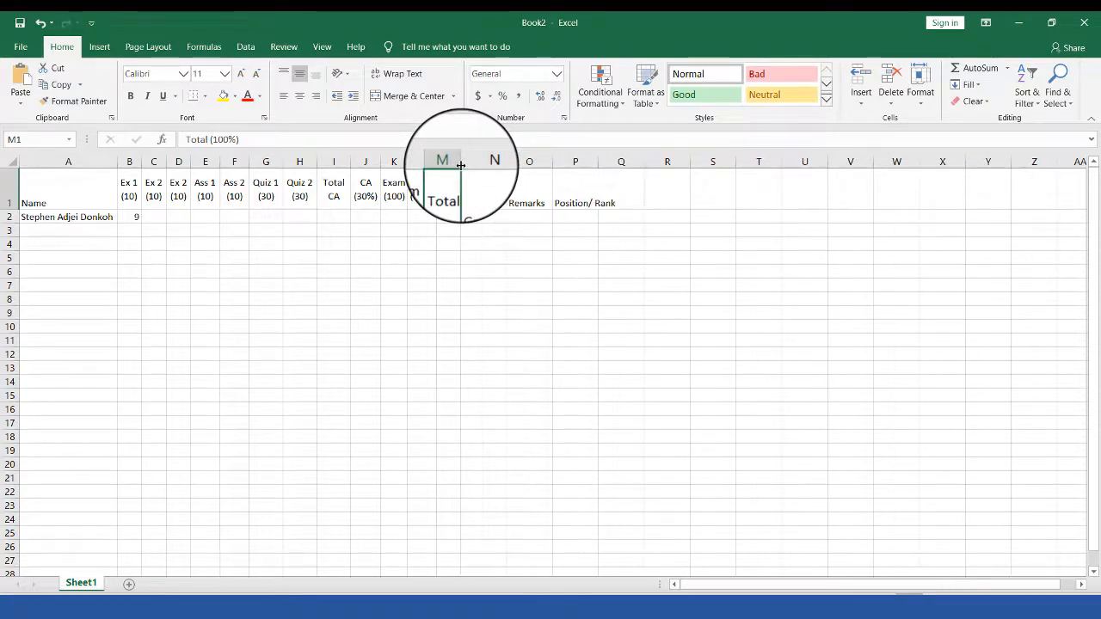
key(ctrl+z)
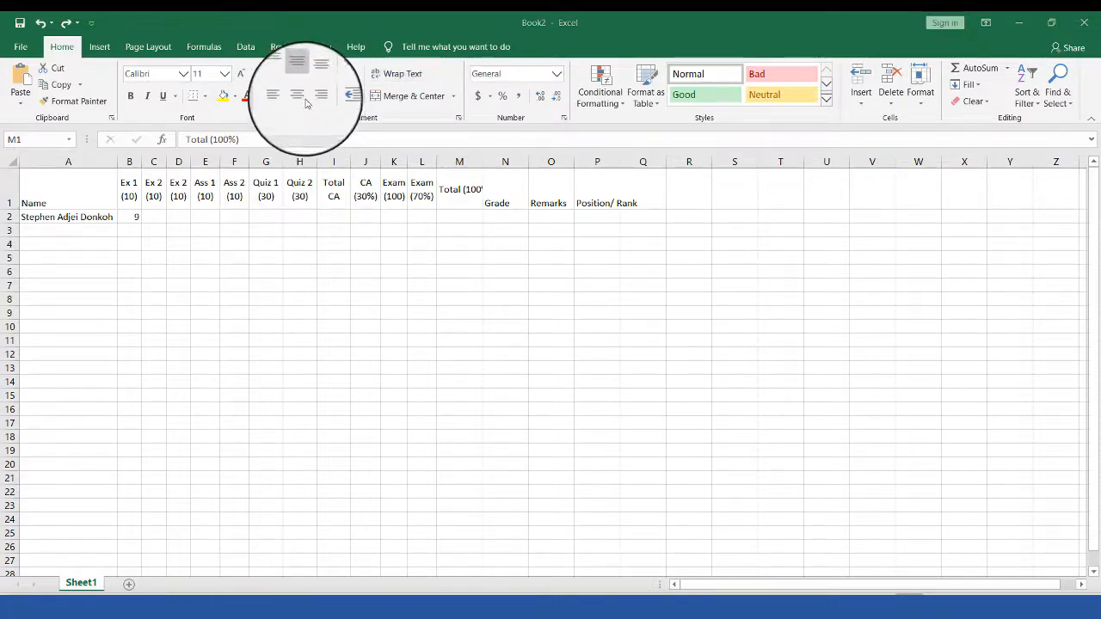
Step: Wrap and centre Total (100%) and narrow column M to fit it
click(394, 74)
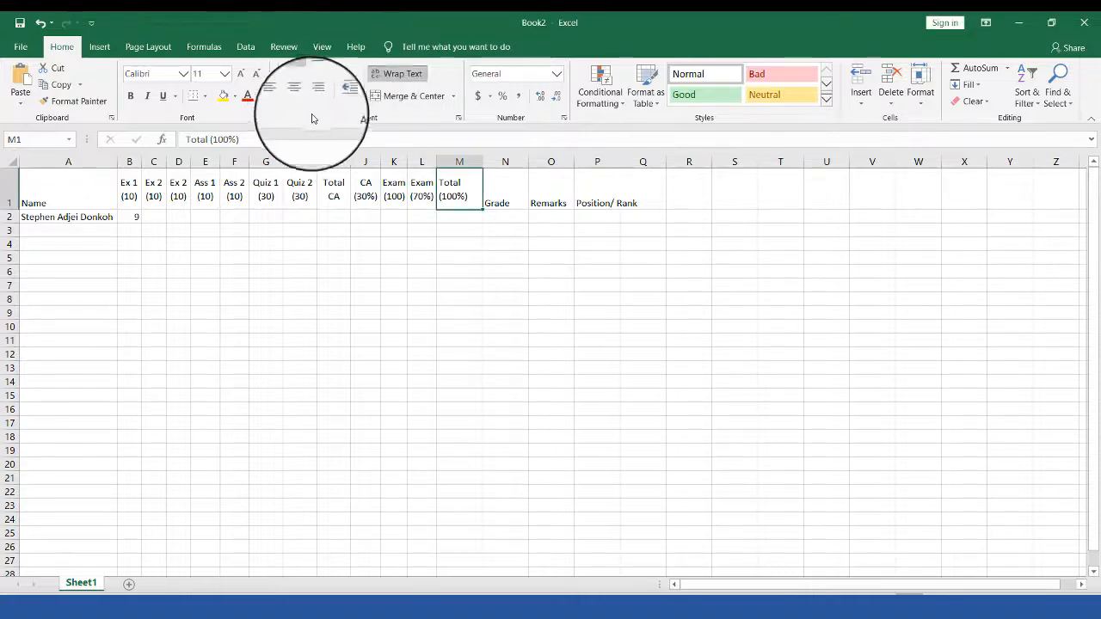
click(301, 100)
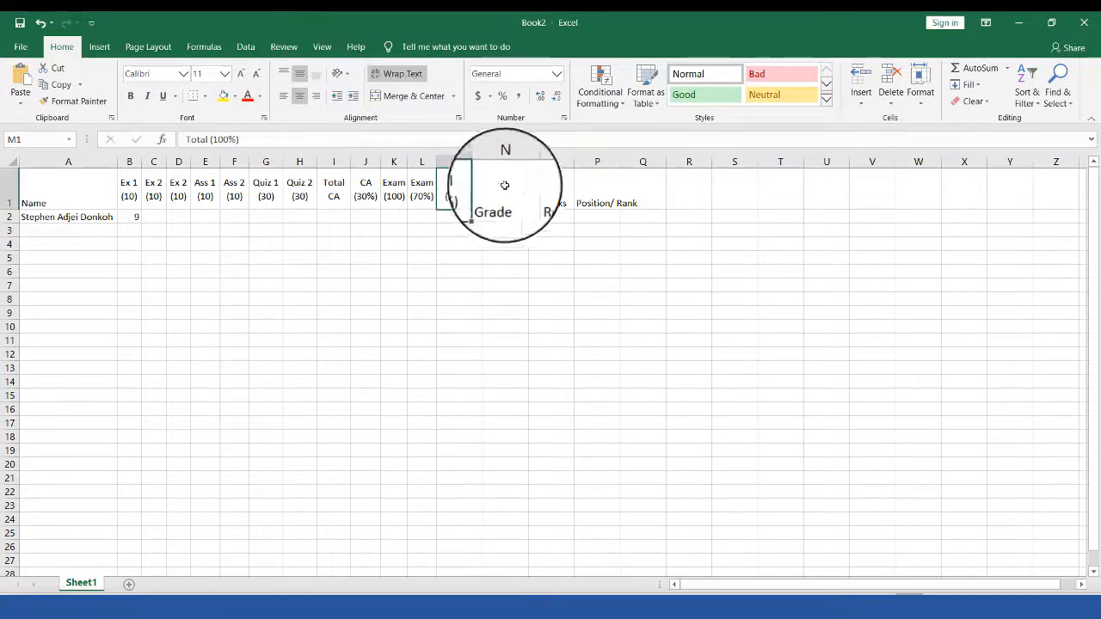
drag(482, 161, 469, 167)
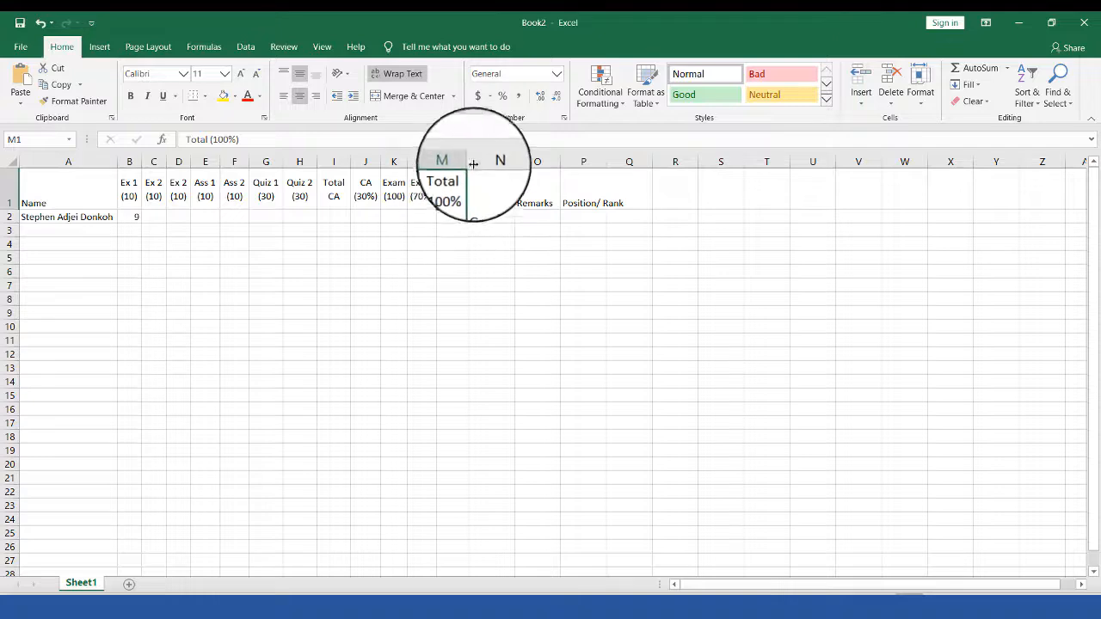
drag(471, 160, 472, 161)
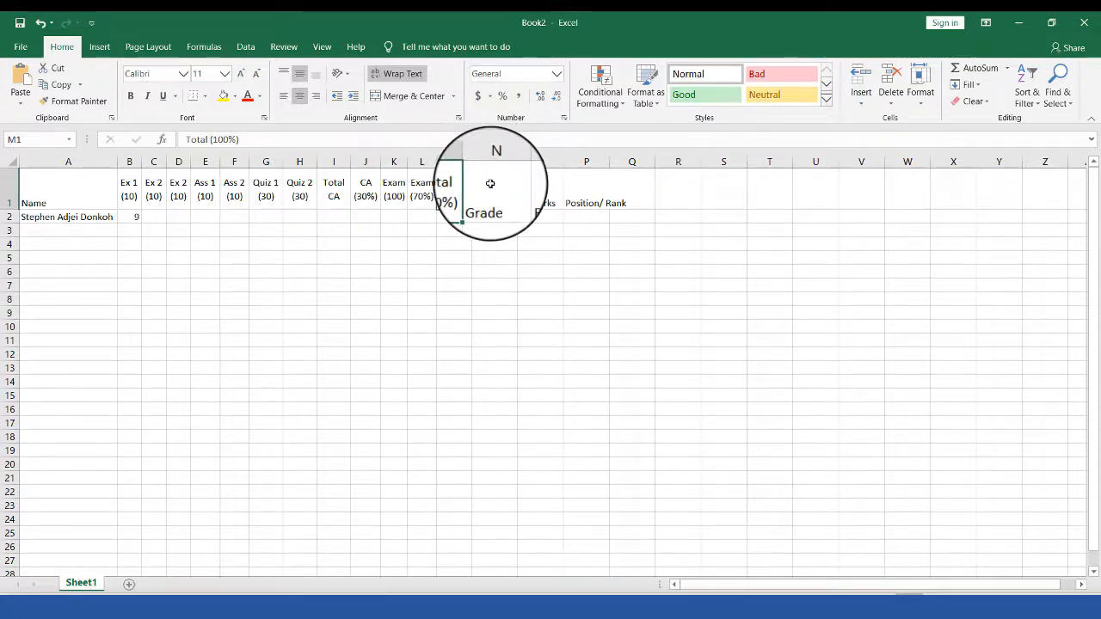
Step: Centre the Grade, Remarks and Position/ Rank headings, wrapping Position/ Rank and narrowing Grade
click(490, 183)
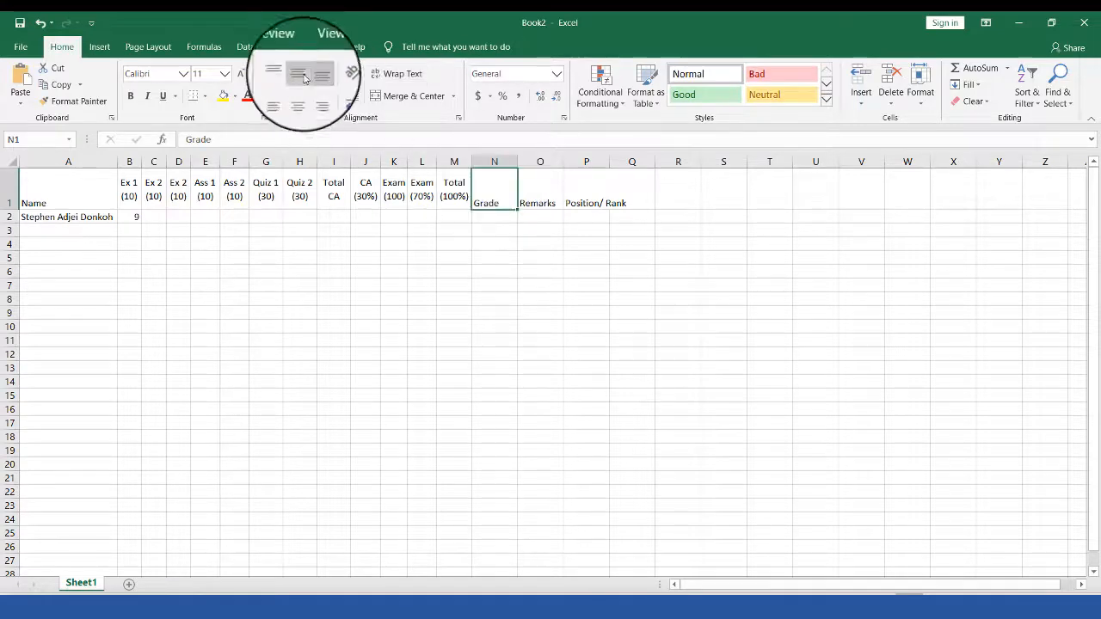
click(395, 73)
drag(504, 164, 545, 163)
click(527, 185)
click(301, 95)
click(300, 78)
click(582, 196)
click(386, 75)
click(300, 95)
click(301, 73)
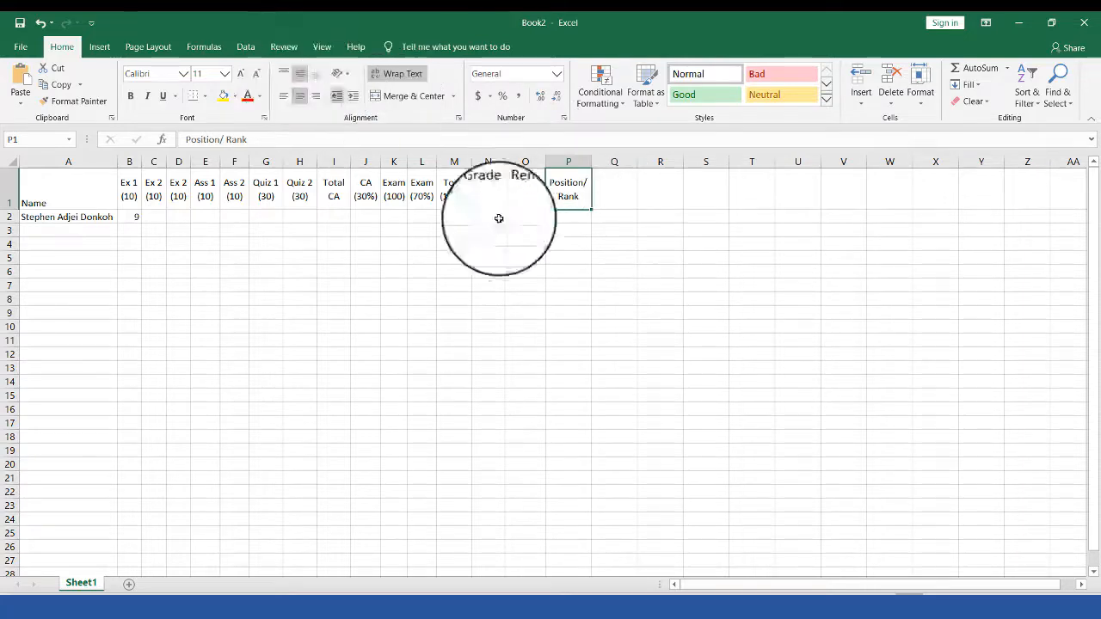
click(133, 215)
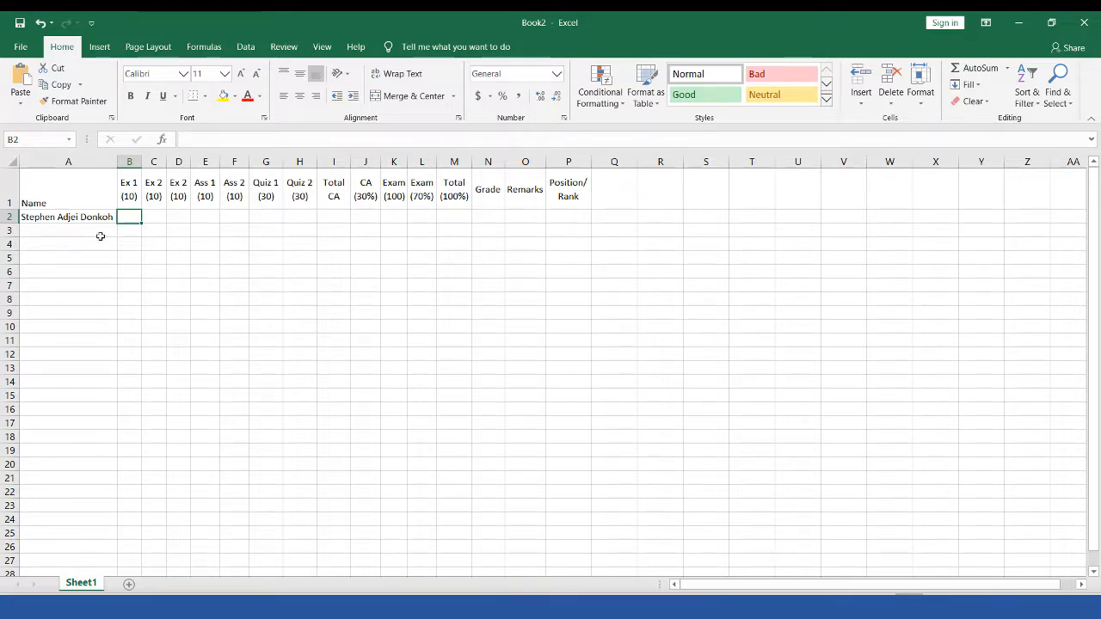
drag(73, 200, 588, 197)
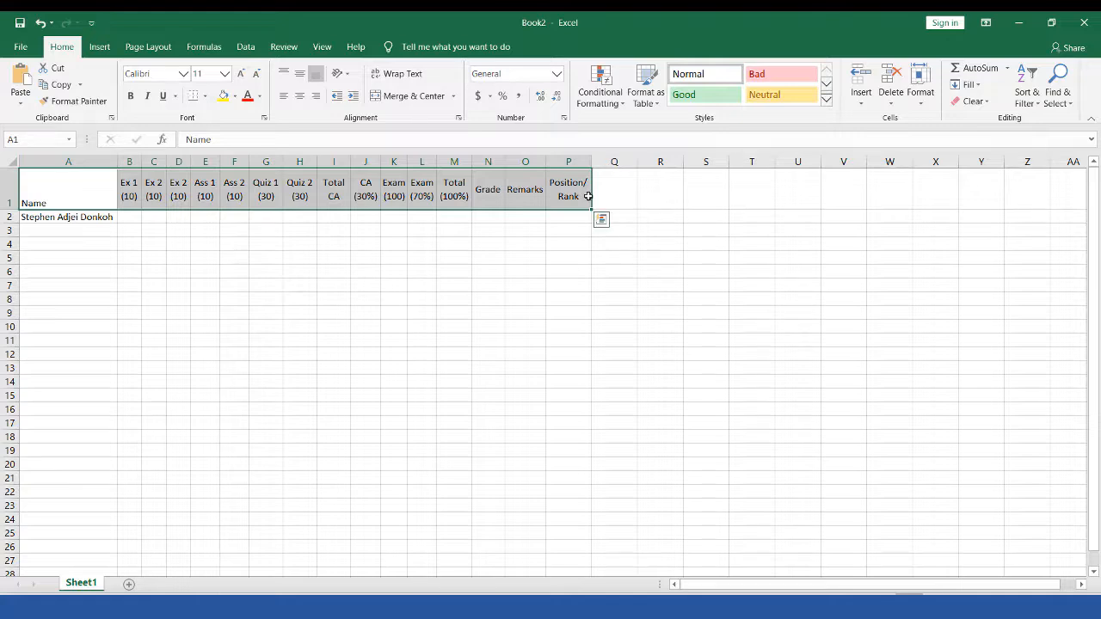
Step: Widen column A to about 22.44 so the student's full name fits
click(337, 247)
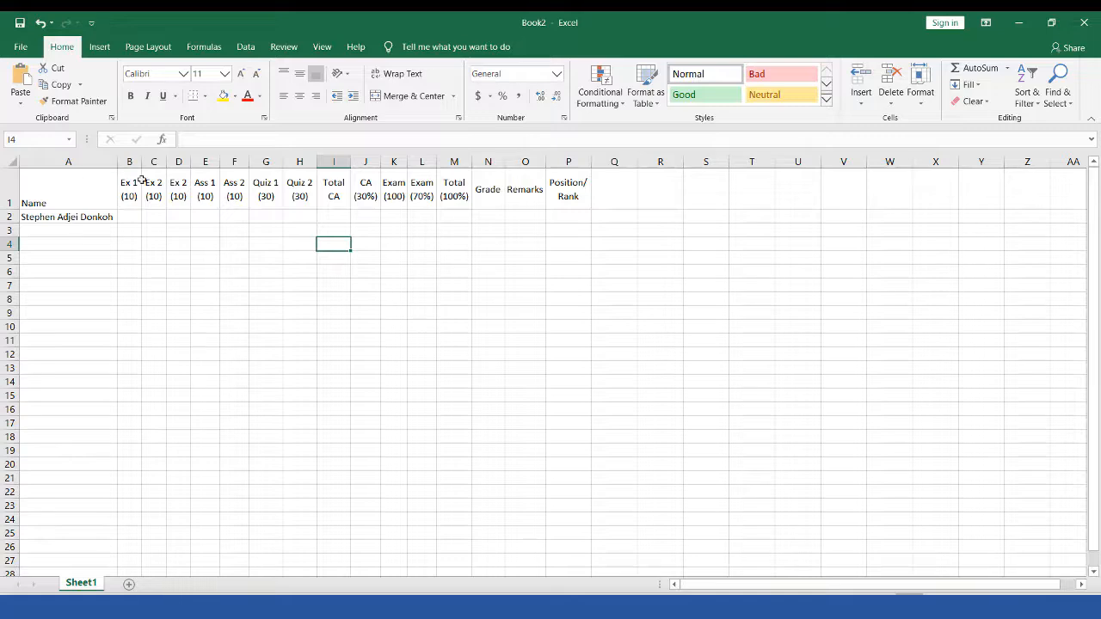
drag(141, 179, 551, 204)
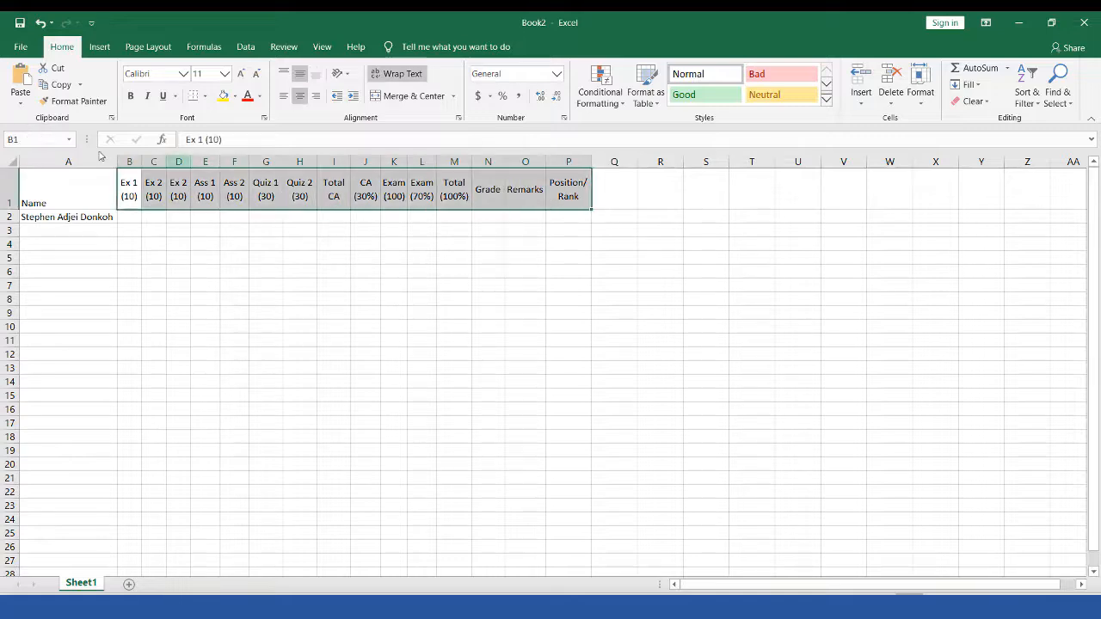
drag(74, 186, 568, 182)
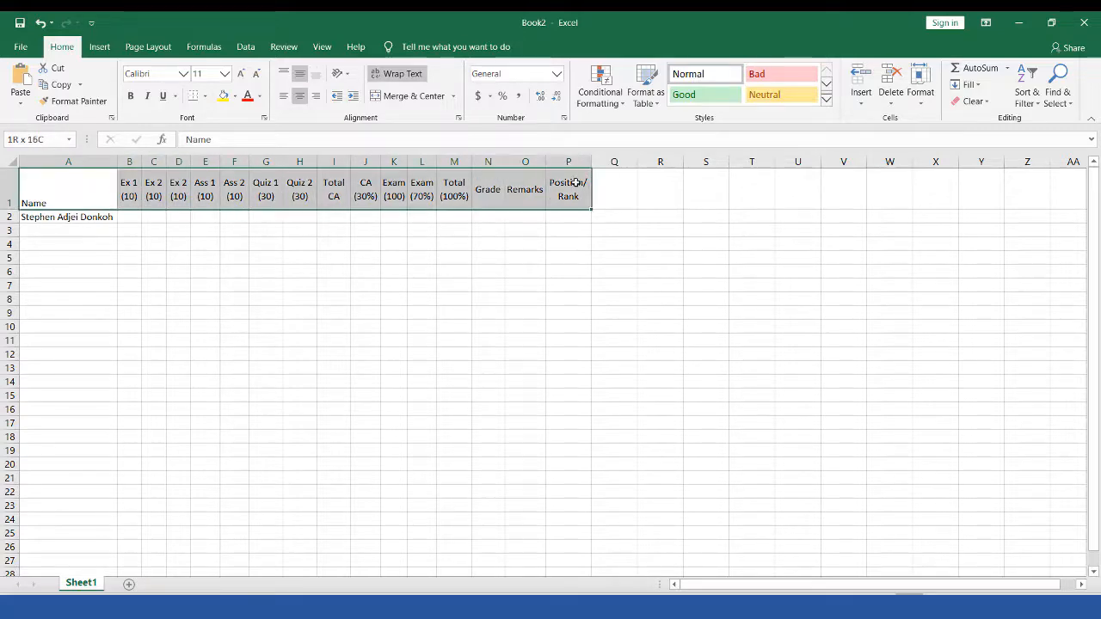
click(153, 256)
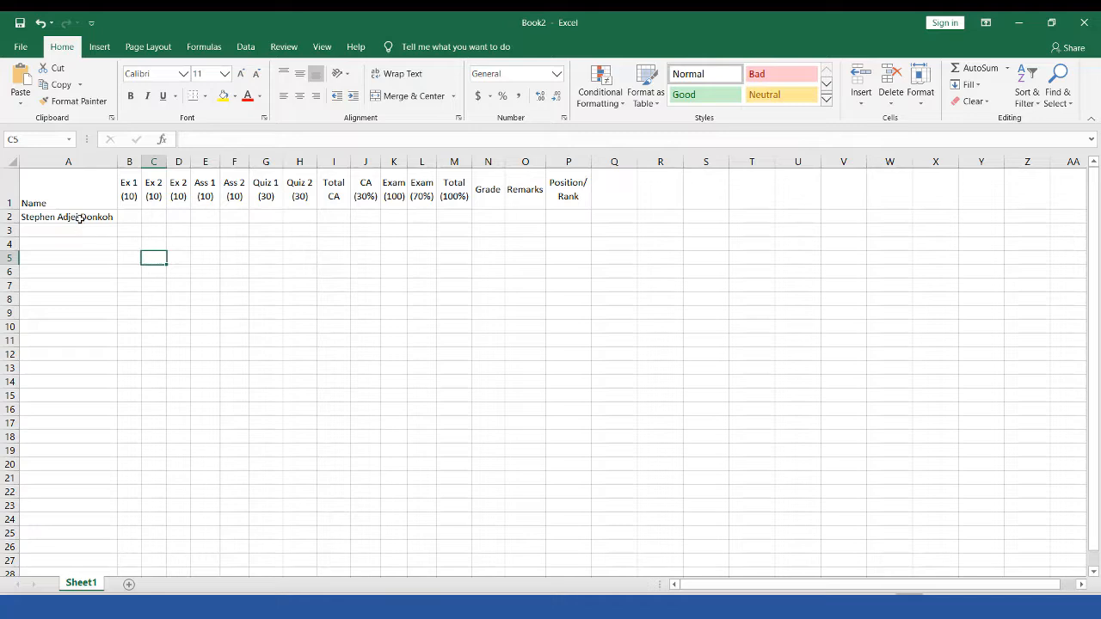
click(80, 218)
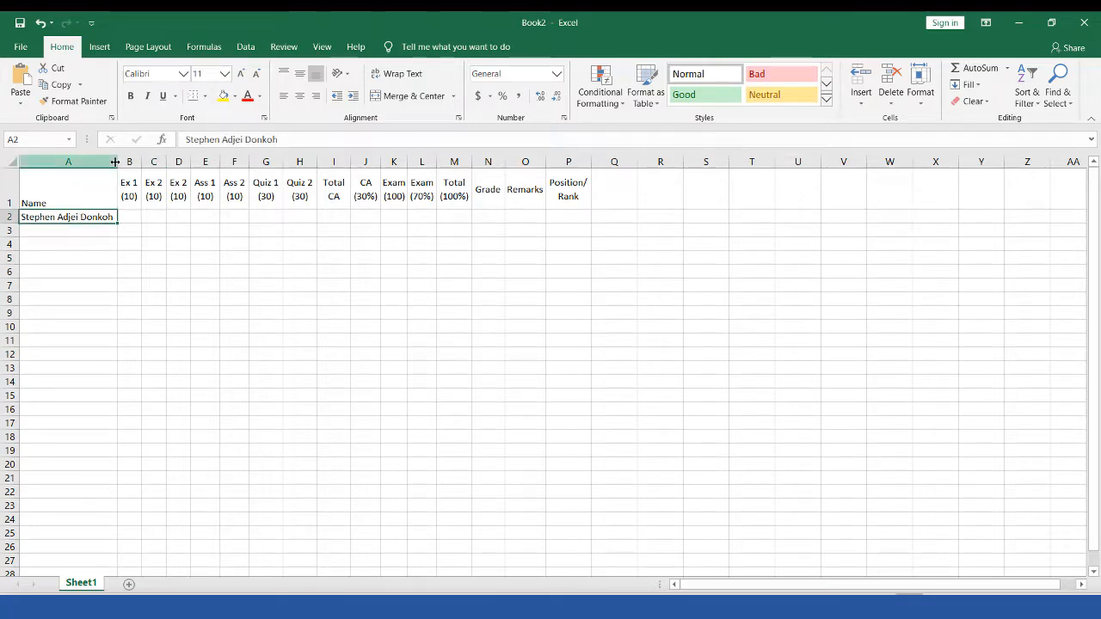
drag(118, 163, 139, 166)
click(197, 211)
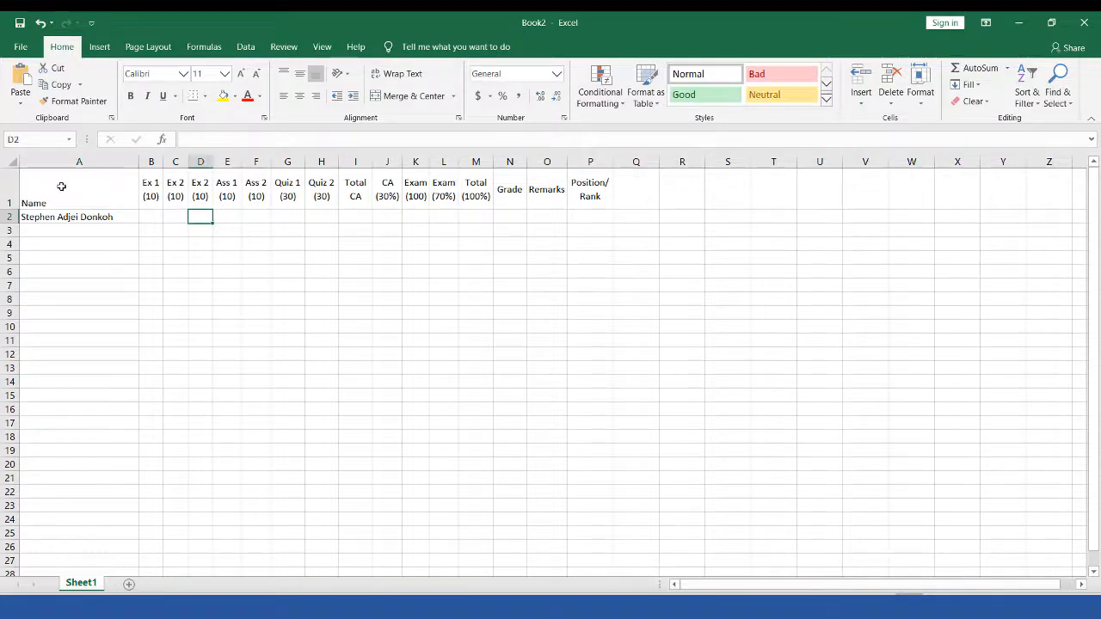
drag(62, 184, 611, 189)
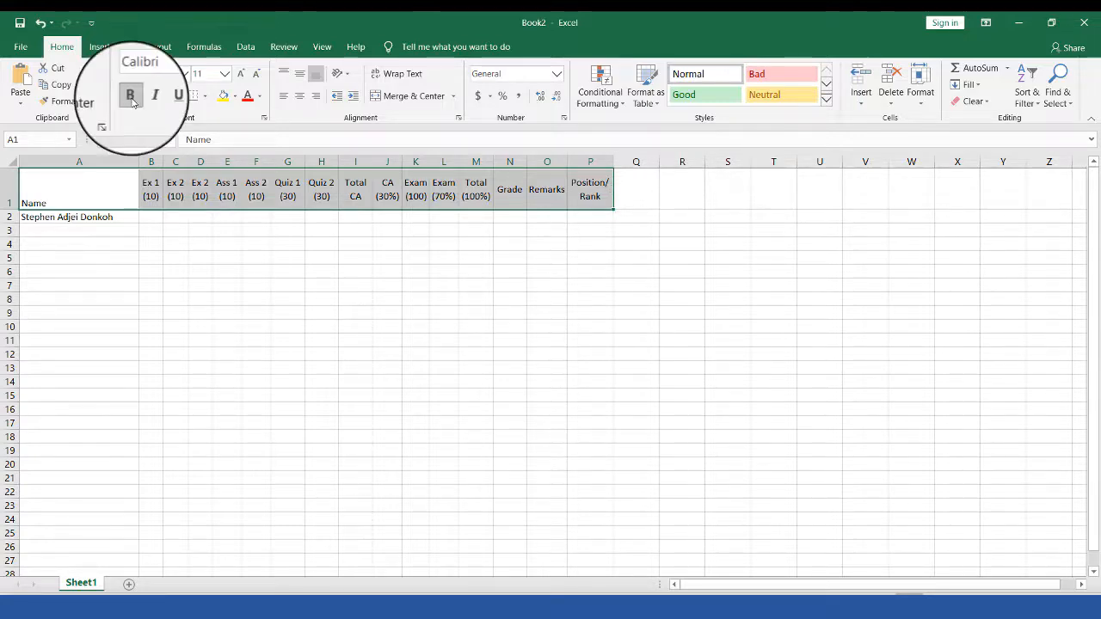
Step: Make the header row bold and centre the Name heading in A1
click(132, 100)
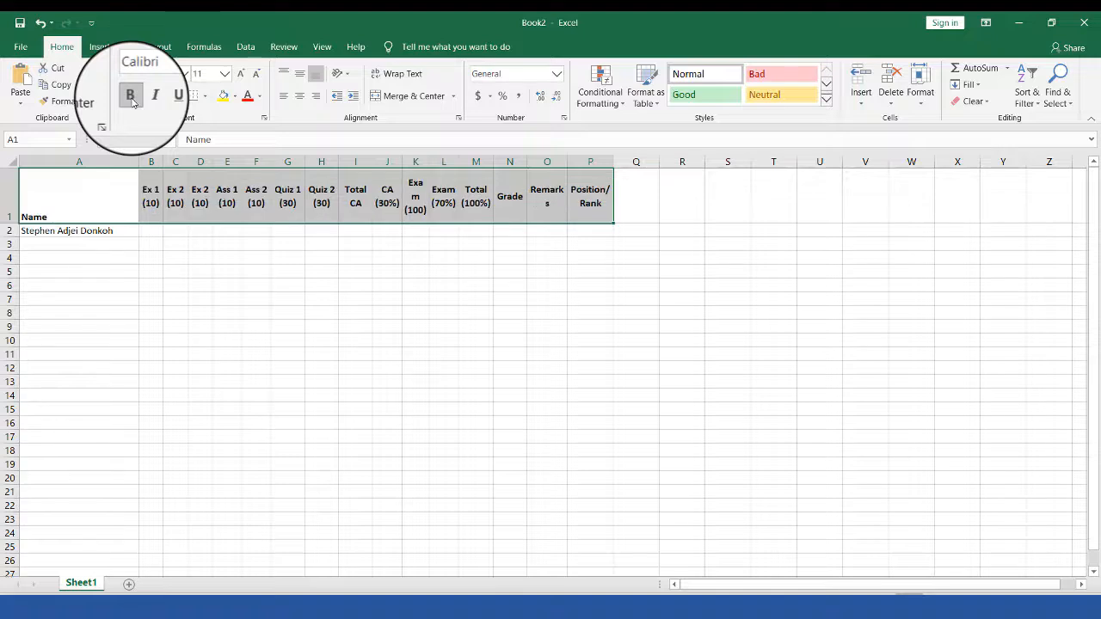
click(86, 216)
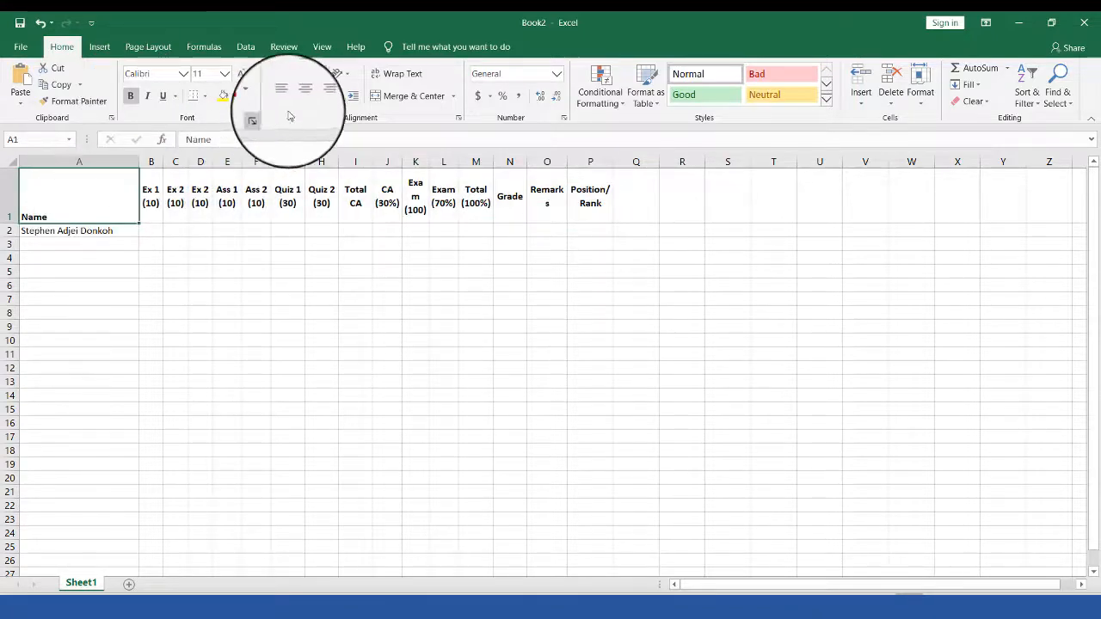
click(299, 74)
click(299, 95)
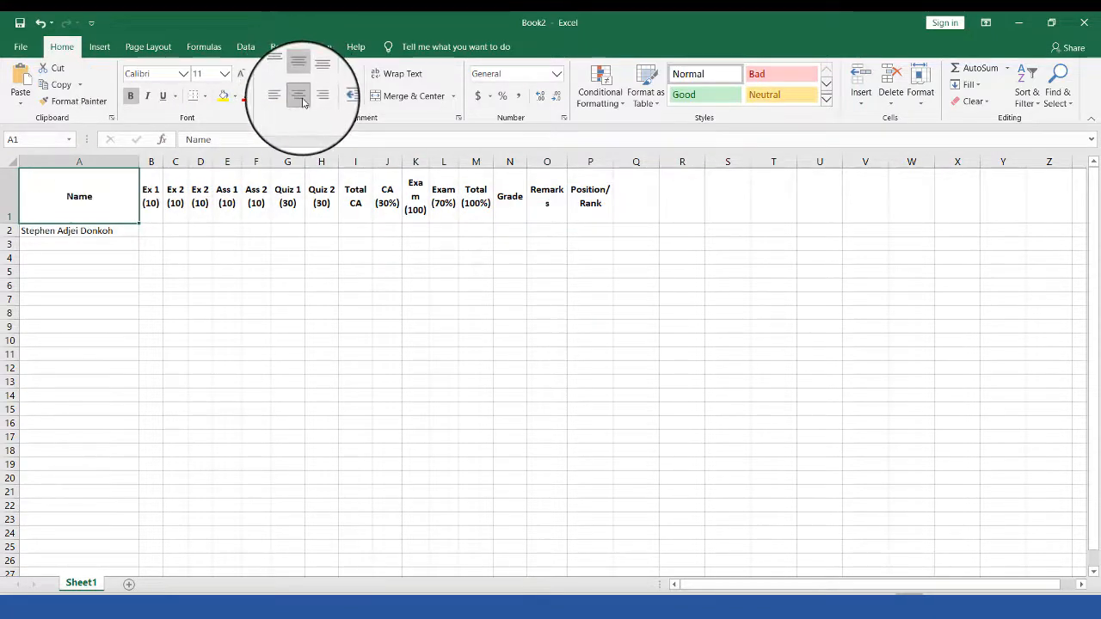
Step: Resize column O so the Remarks heading fits on one line
click(416, 197)
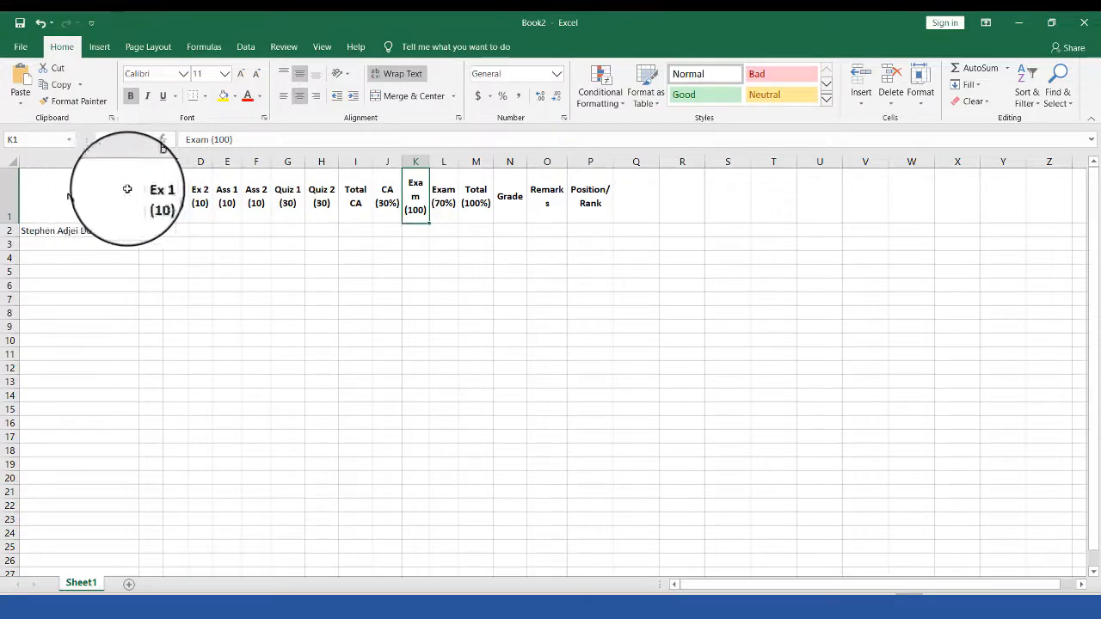
drag(127, 190, 587, 210)
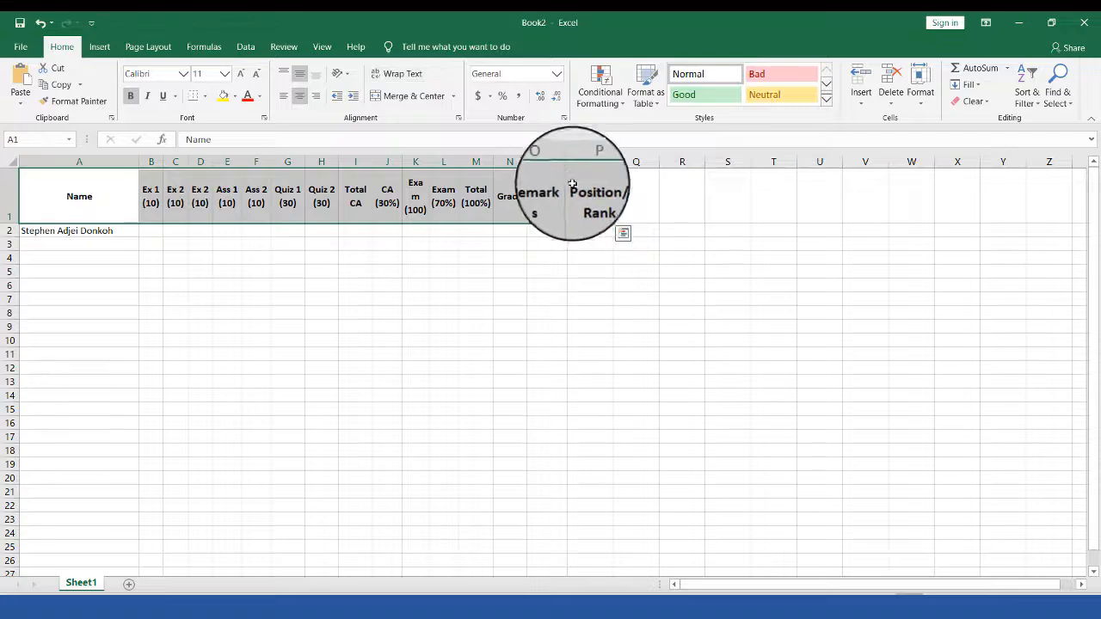
click(588, 203)
drag(563, 160, 571, 162)
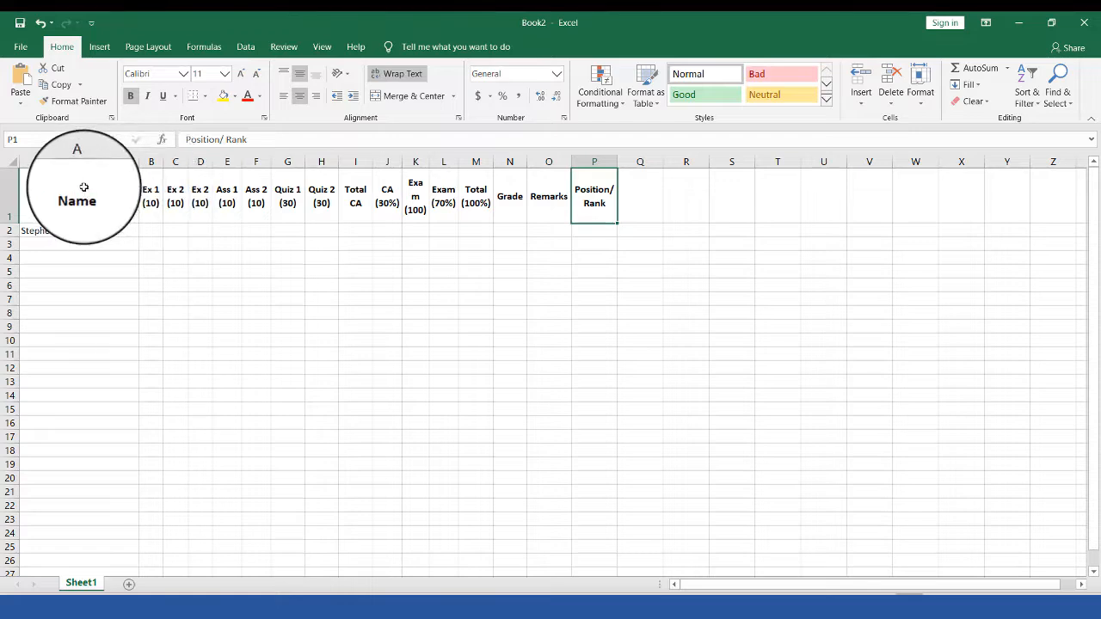
Step: Enter the first student's marks 9, 10, 1 and 2 into B2 through E2
click(147, 232)
text(9)
key(Tab)
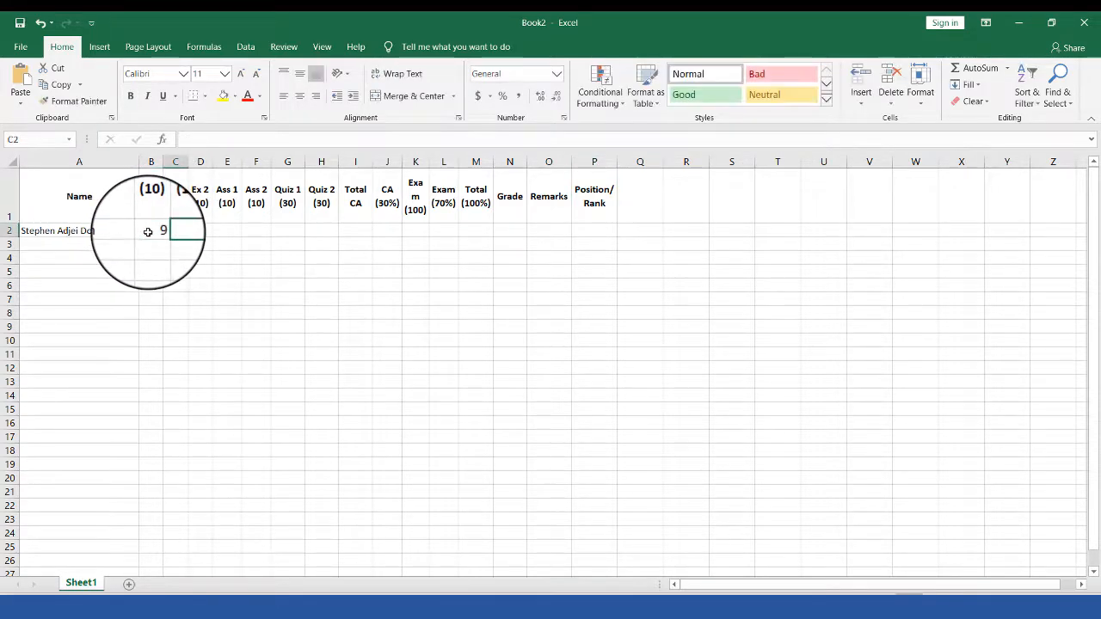
text(10)
key(Tab)
text(1)
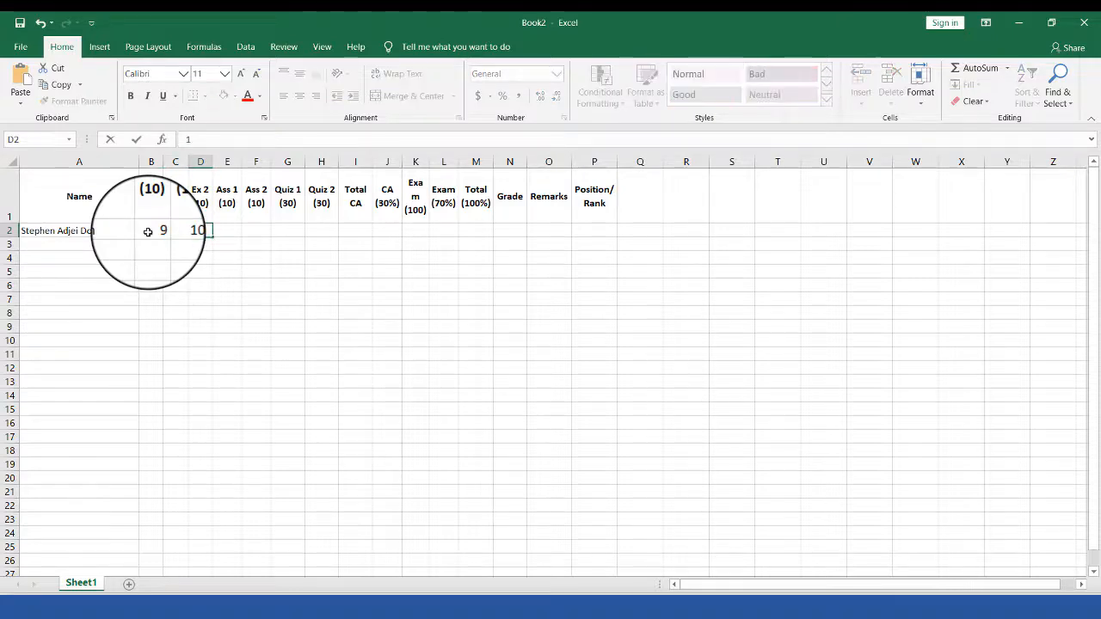
key(Tab)
text(2)
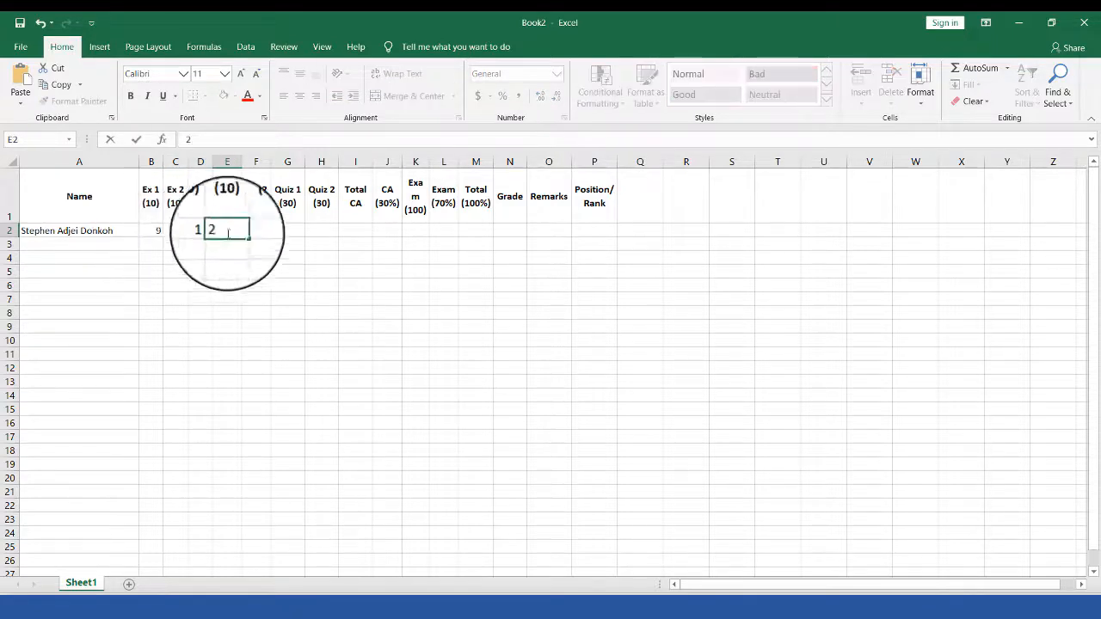
click(305, 283)
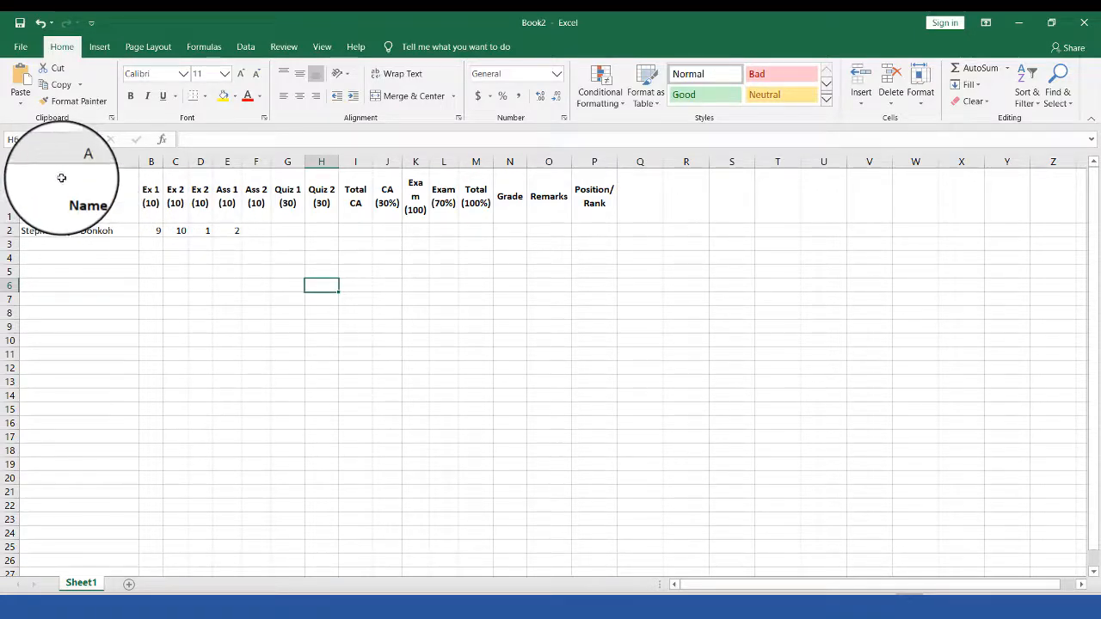
drag(61, 174, 592, 493)
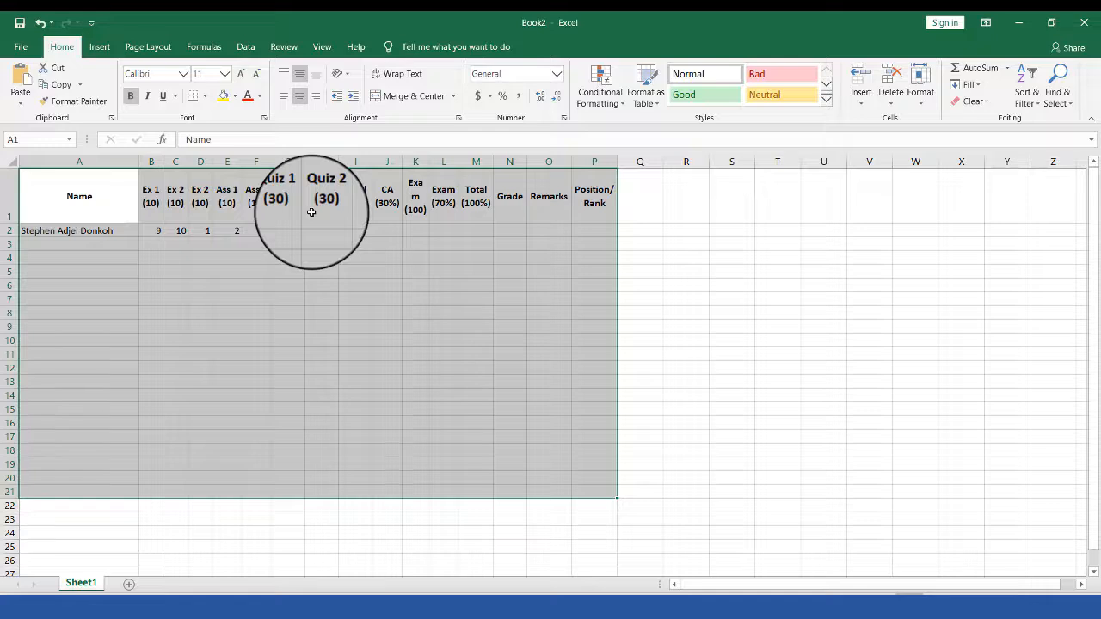
click(129, 229)
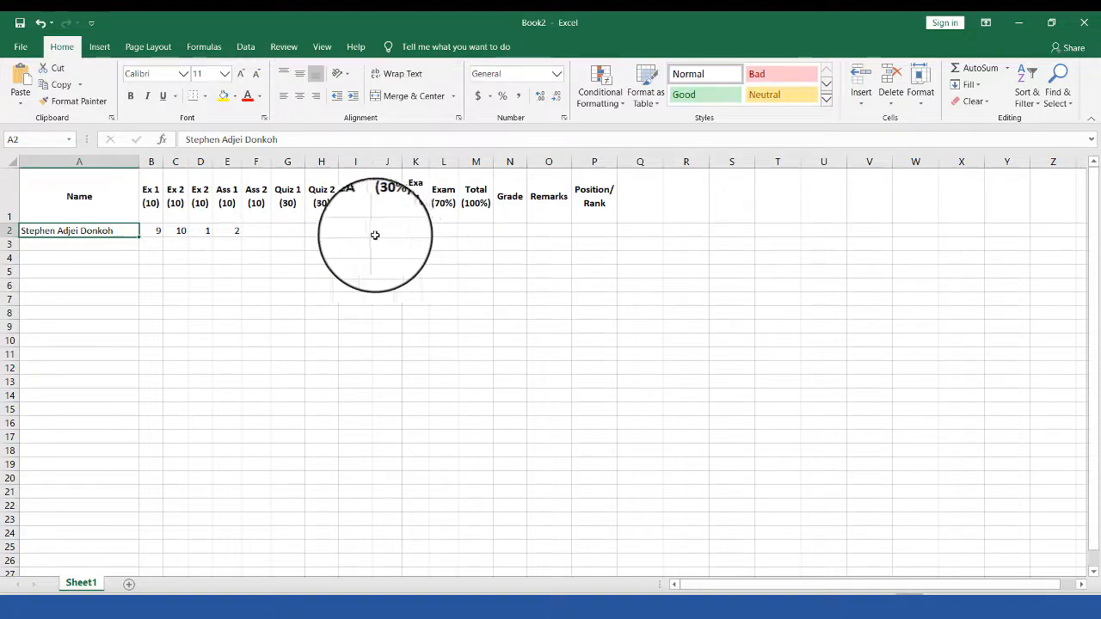
click(21, 46)
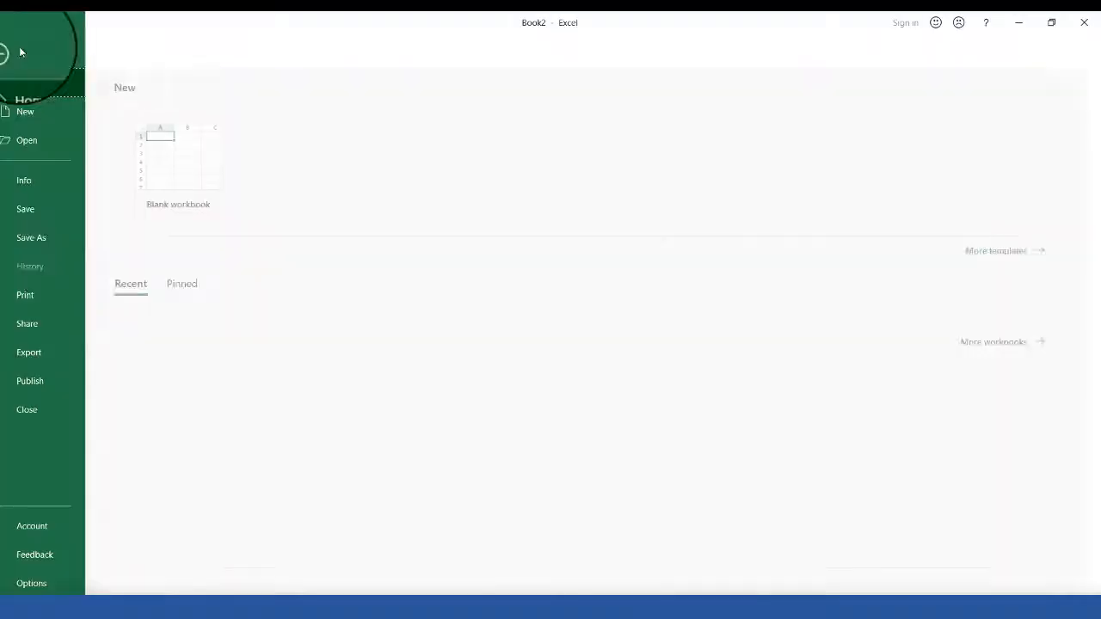
click(63, 292)
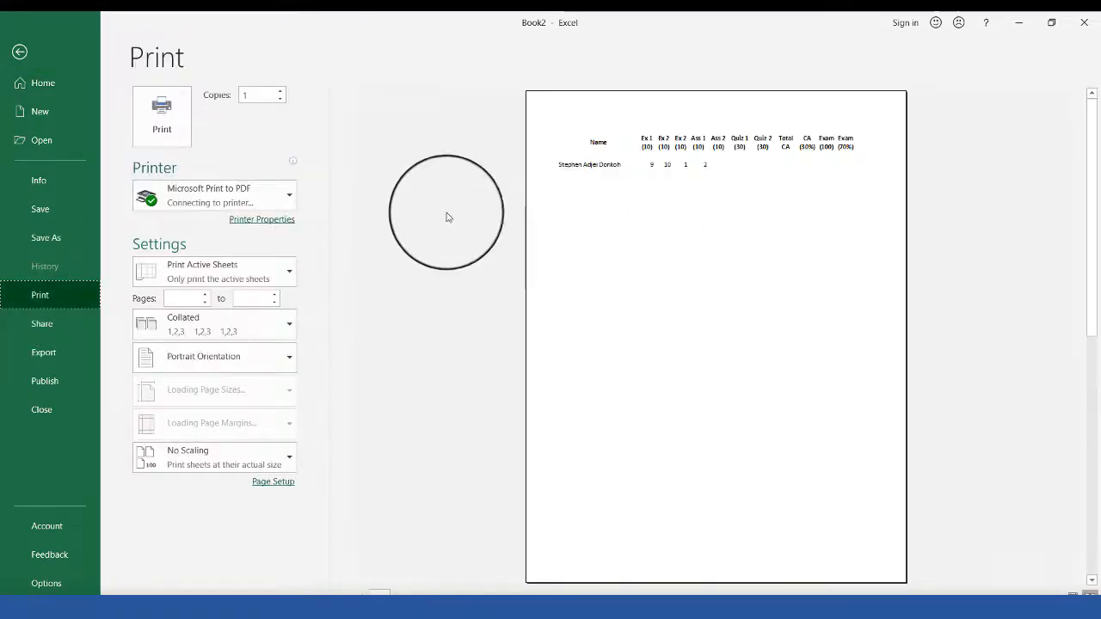
click(675, 166)
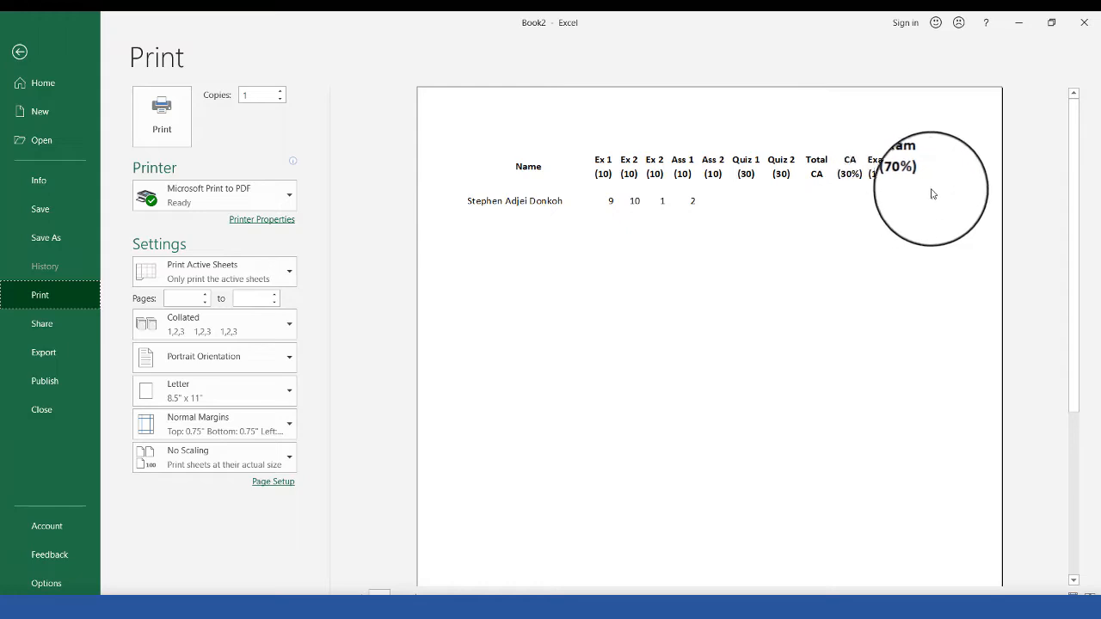
click(20, 51)
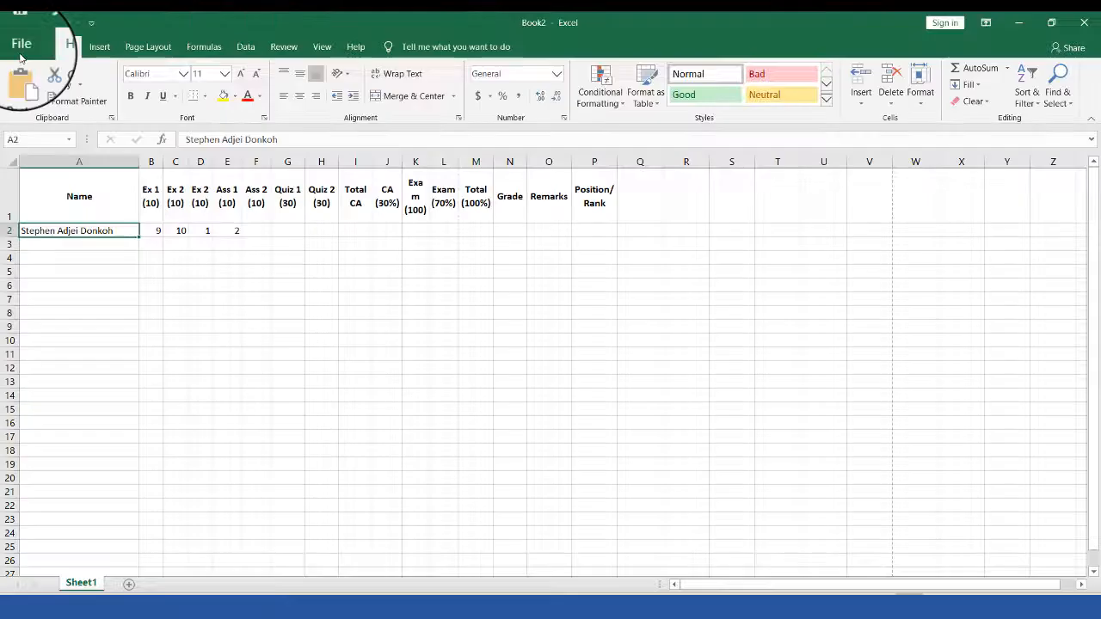
drag(98, 179, 592, 213)
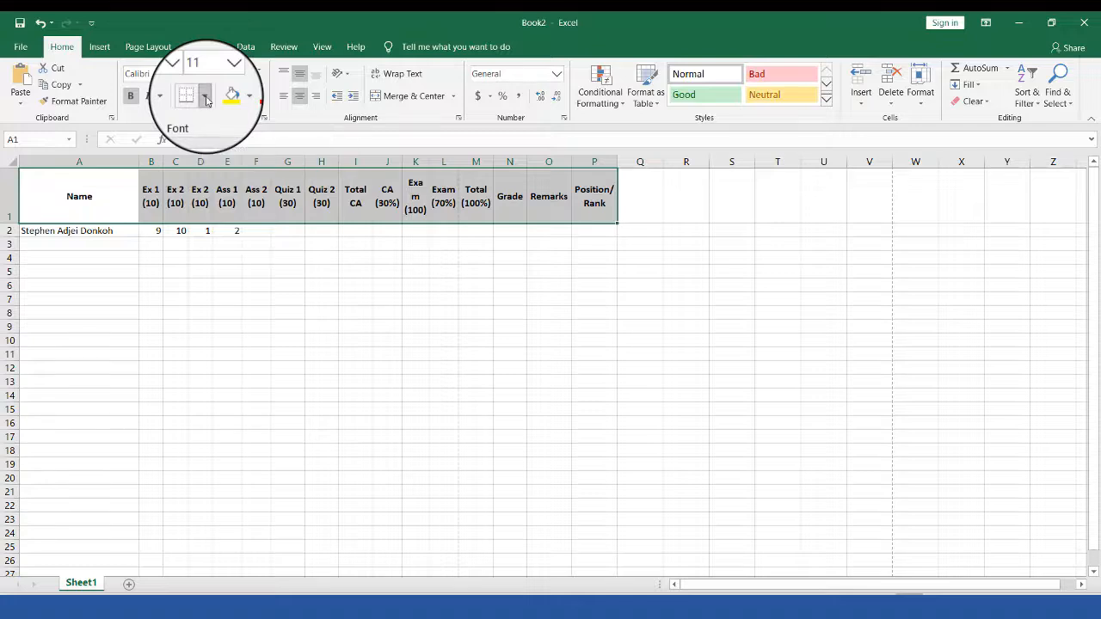
Step: Select the score table range A1:P17
click(206, 101)
click(536, 255)
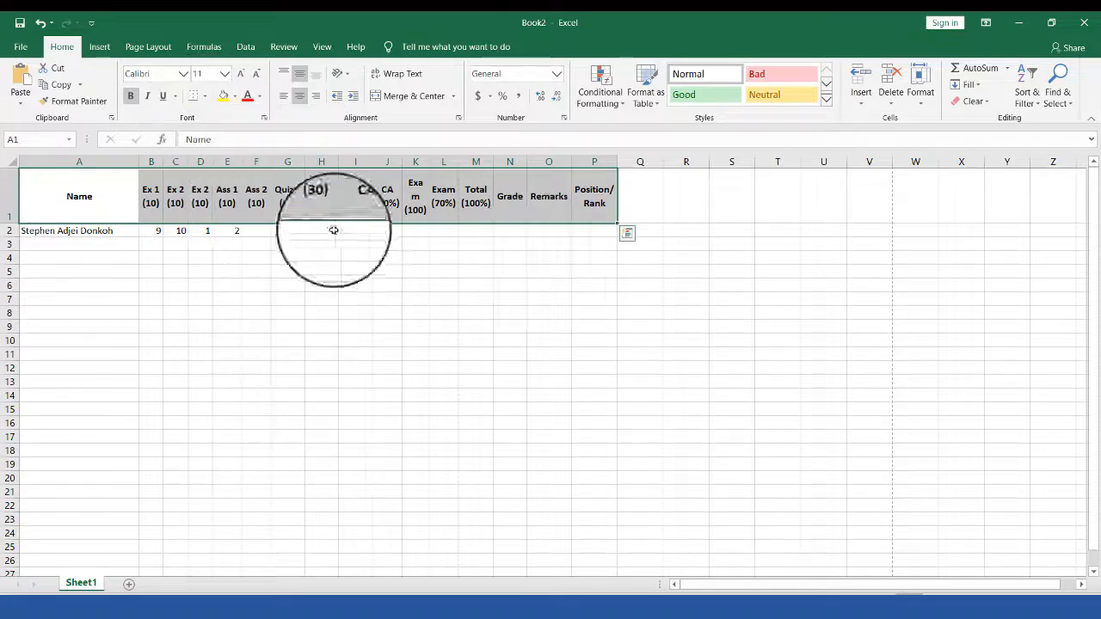
click(96, 191)
drag(100, 190, 616, 537)
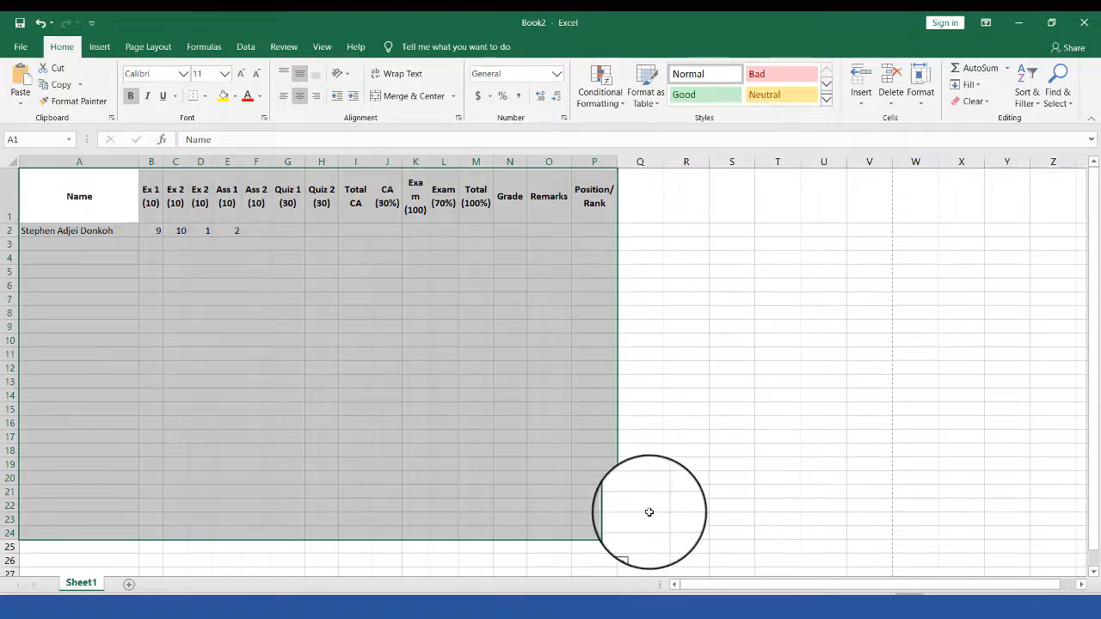
click(647, 509)
drag(42, 193, 587, 440)
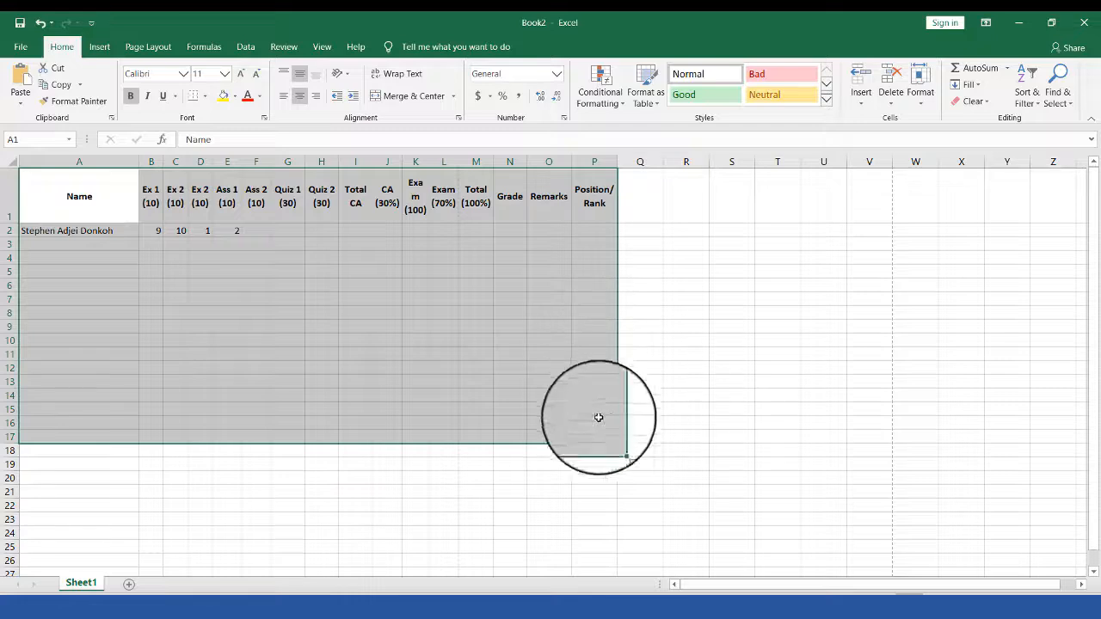
click(75, 194)
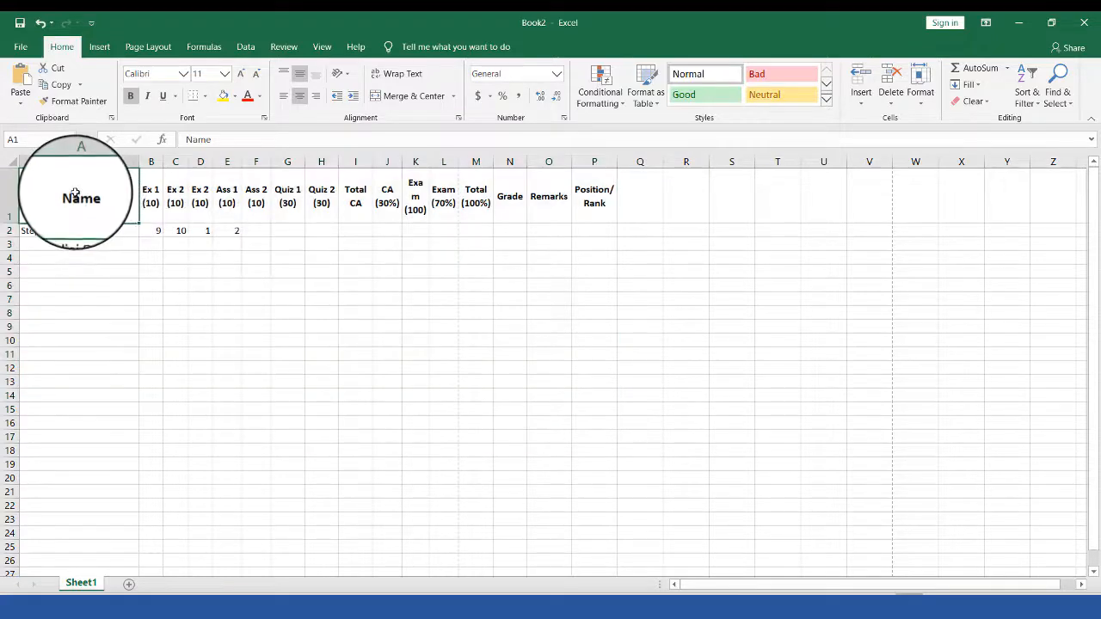
drag(75, 194, 507, 369)
drag(54, 197, 609, 433)
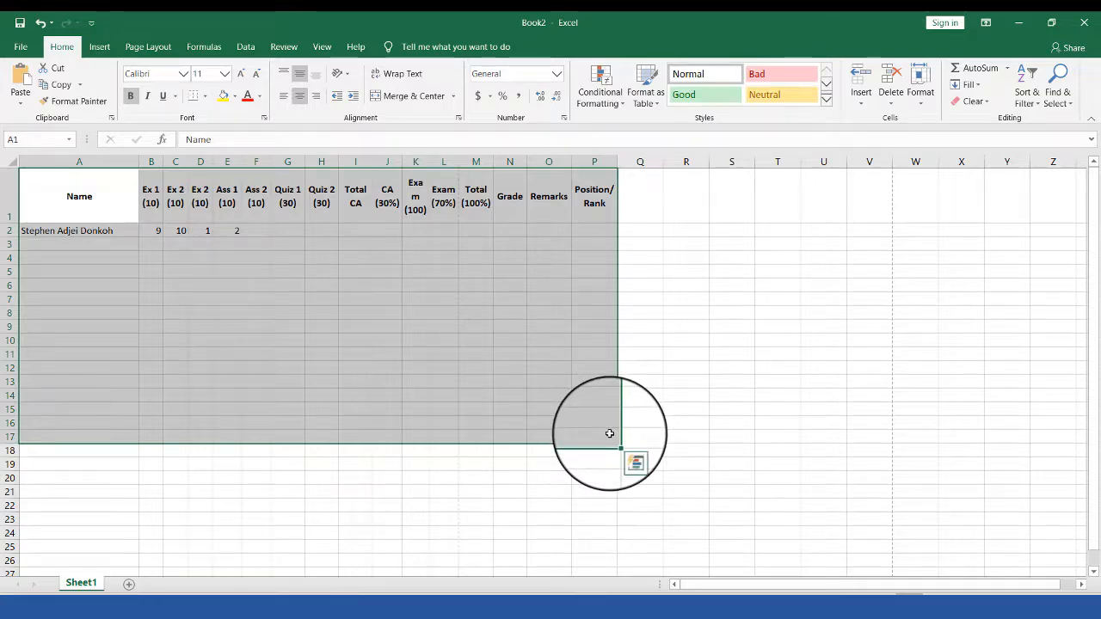
Step: Apply All Borders to the selected table
click(205, 100)
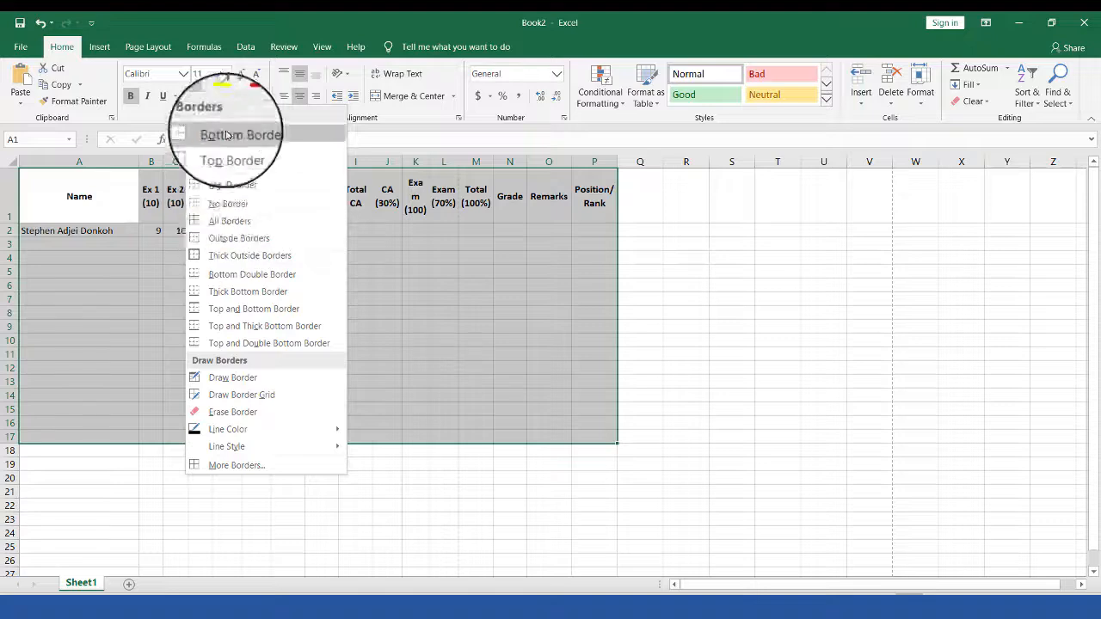
click(240, 223)
click(591, 392)
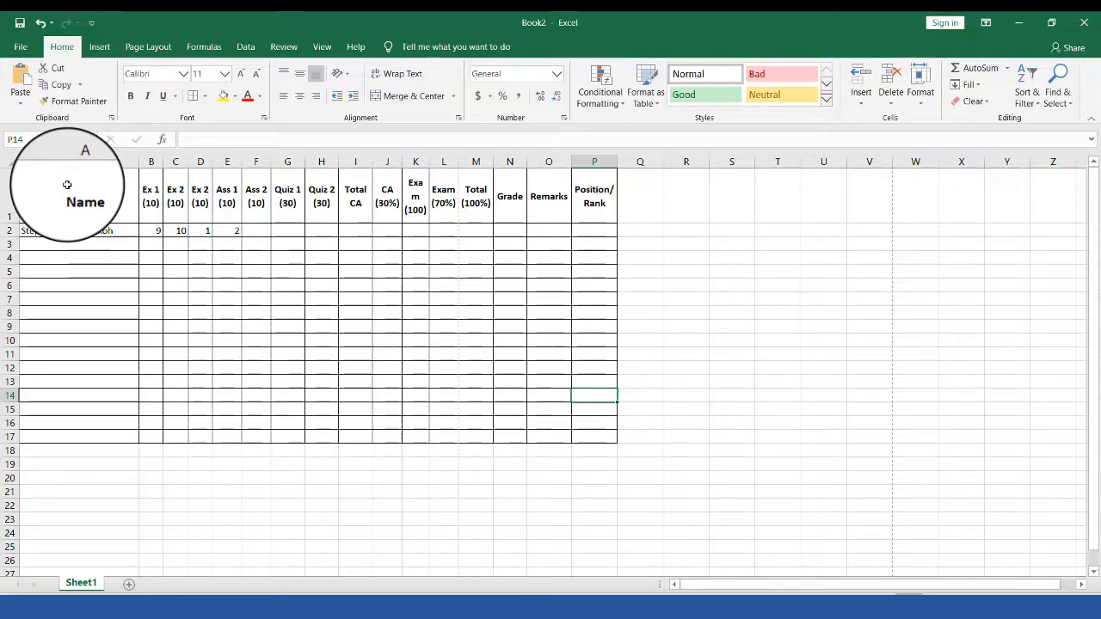
click(25, 50)
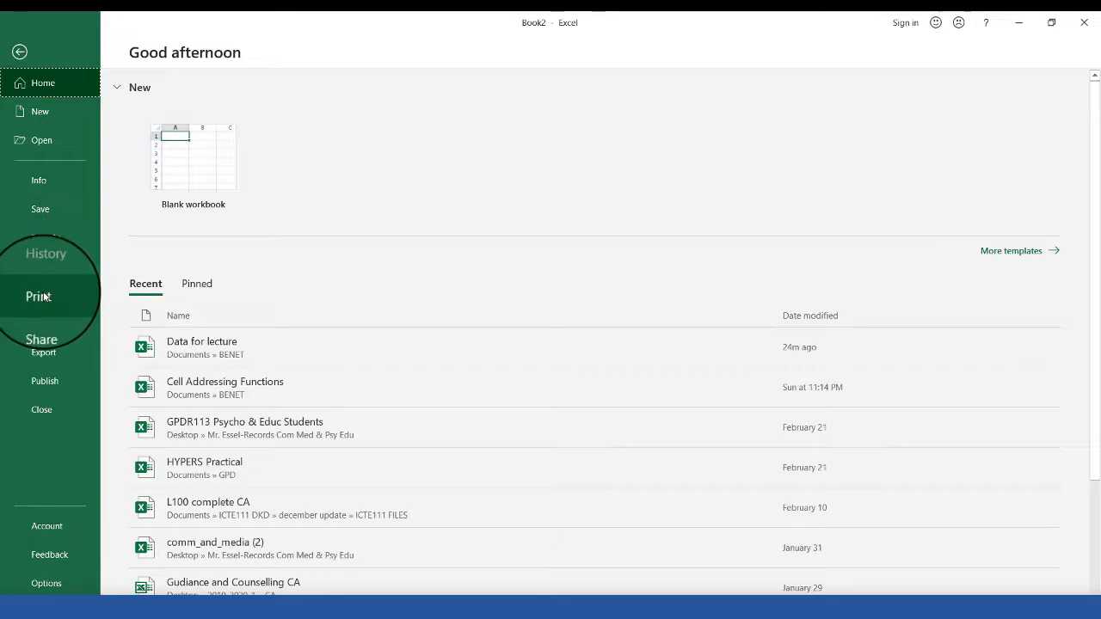
click(41, 295)
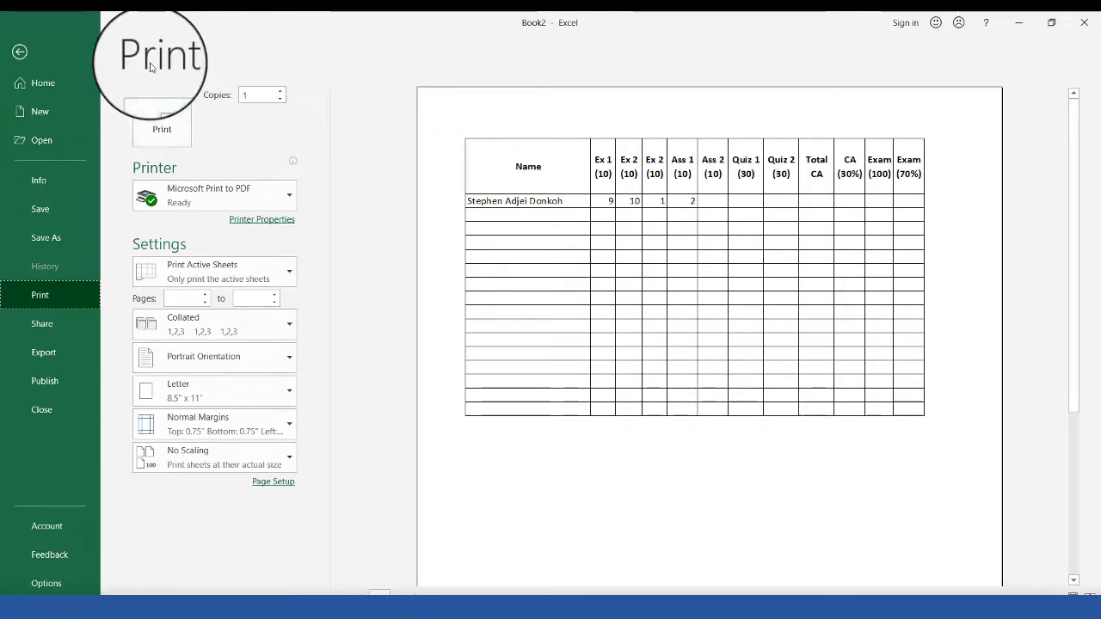
click(21, 55)
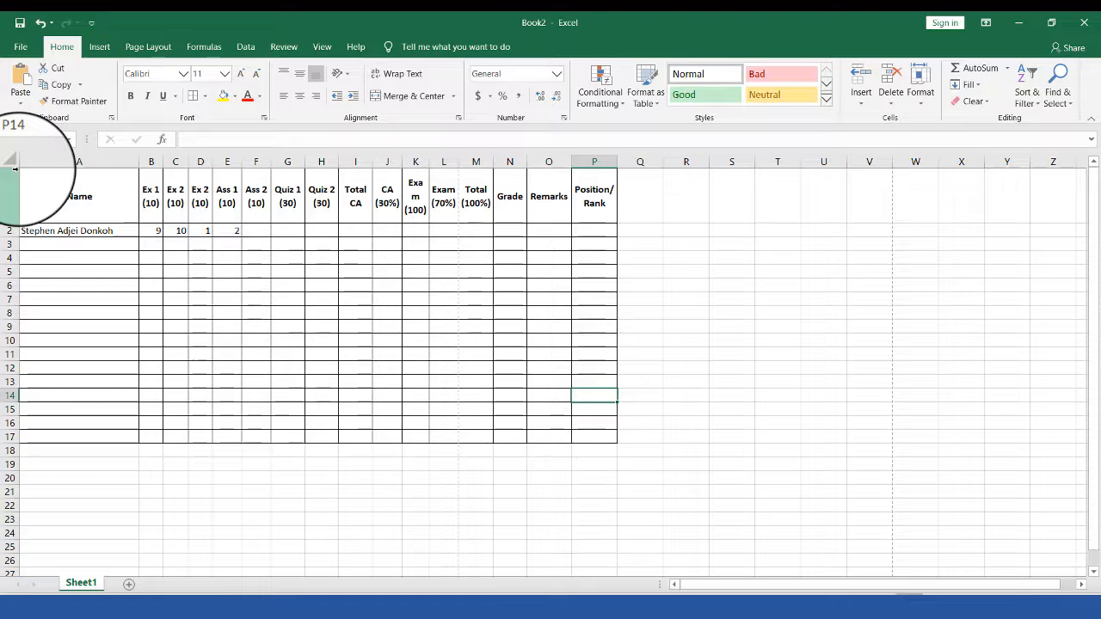
Step: Insert a blank row 1 above the heading row using the row's right-click menu
mouse_move(47, 177)
mouse_down()
mouse_move(339, 275)
mouse_move(565, 393)
mouse_move(604, 439)
mouse_up()
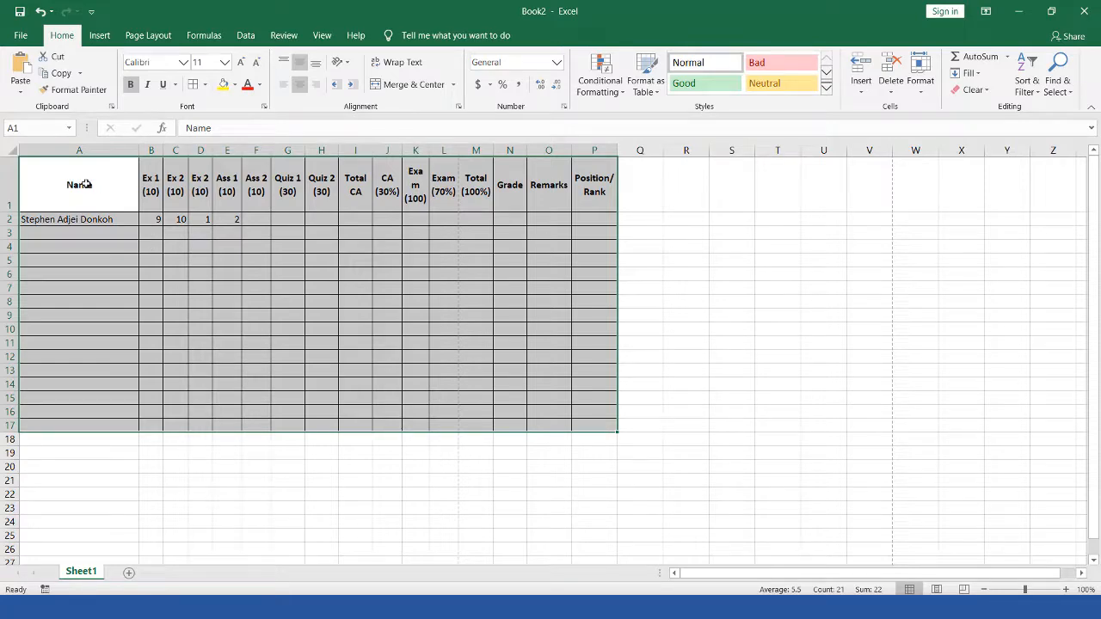
click(85, 183)
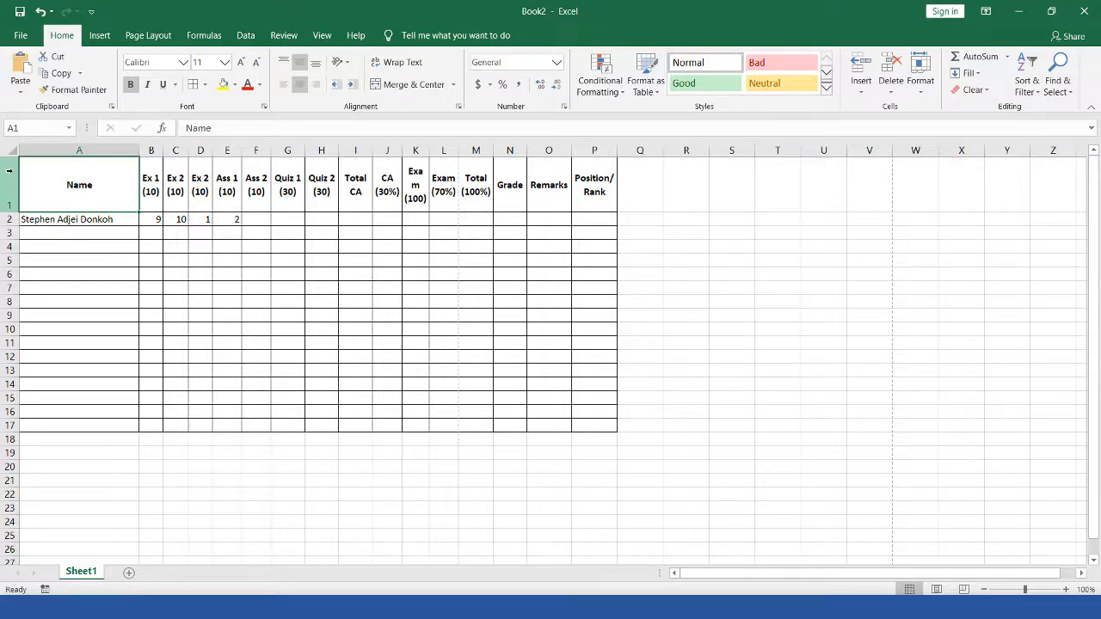
click(9, 170)
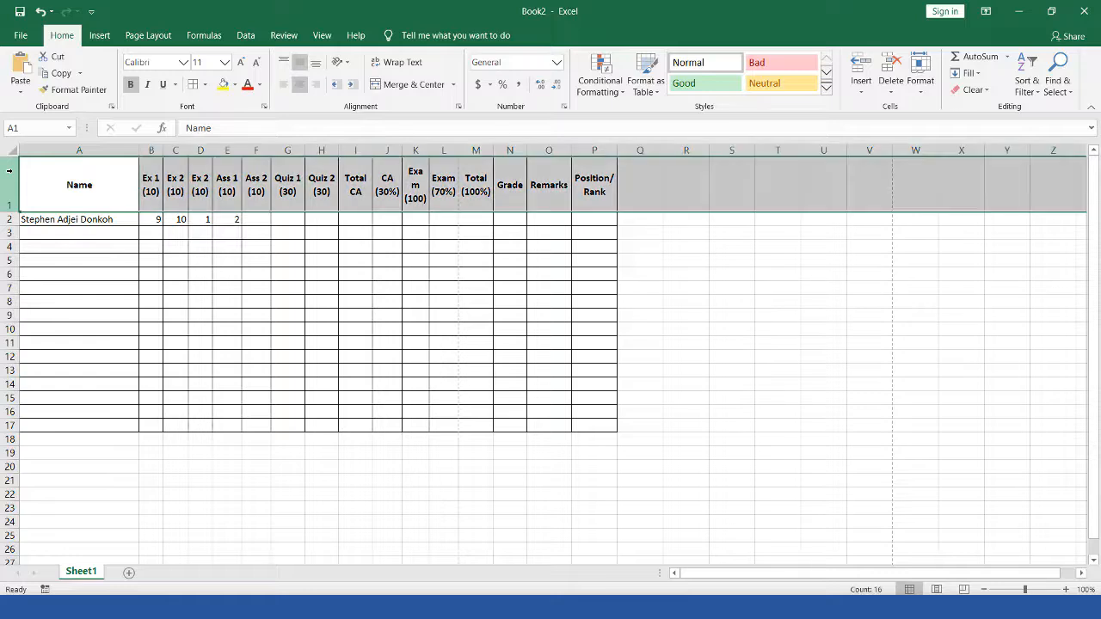
right_click(9, 170)
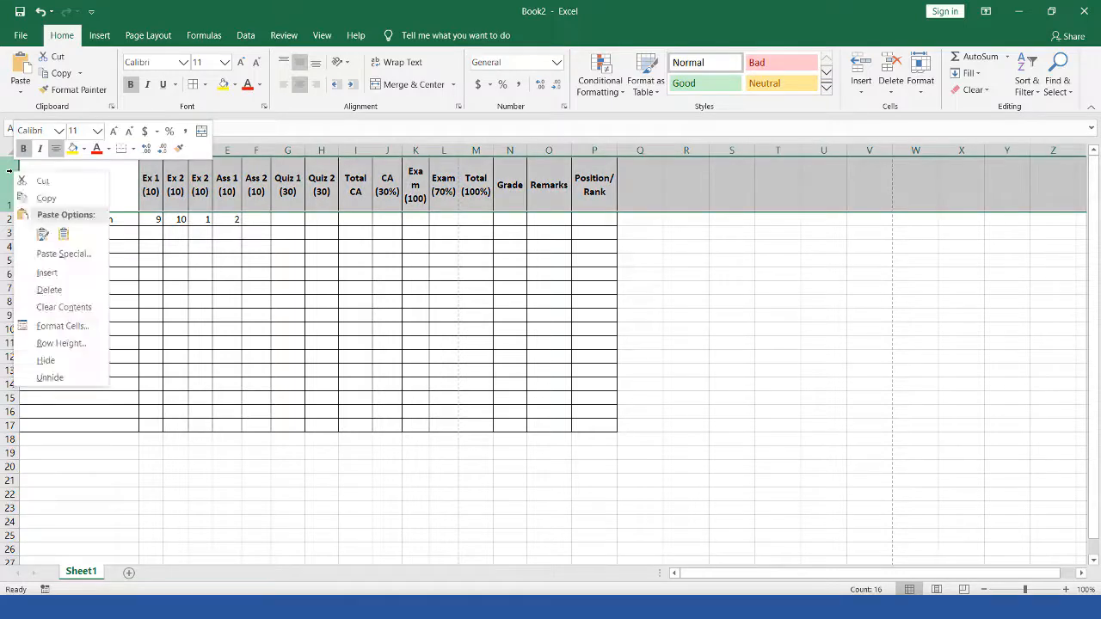
right_click(119, 173)
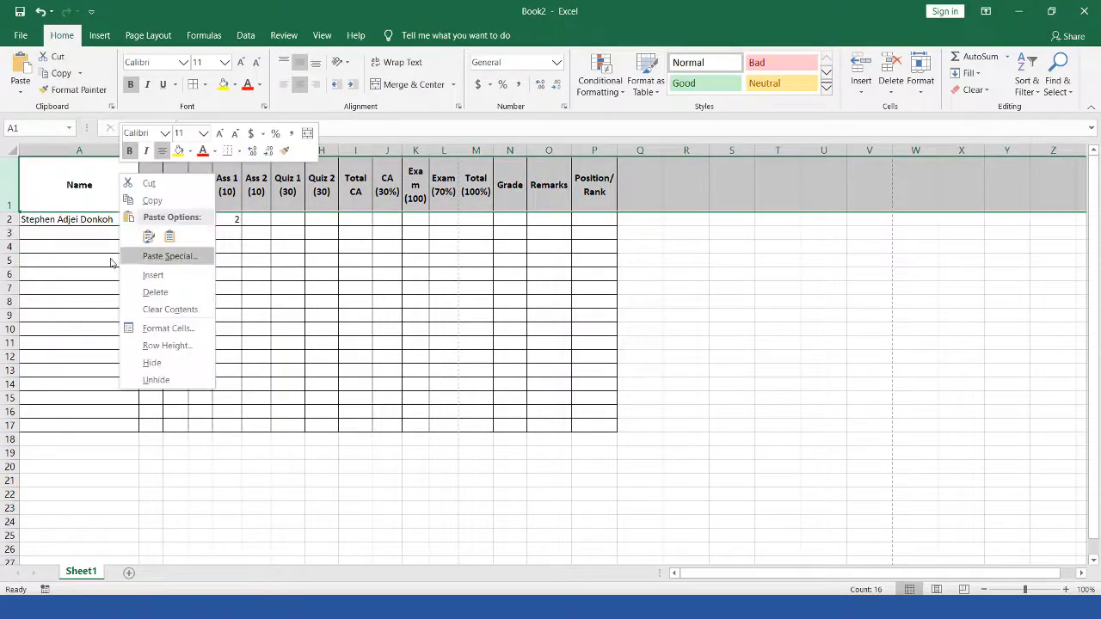
right_click(5, 175)
right_click(39, 172)
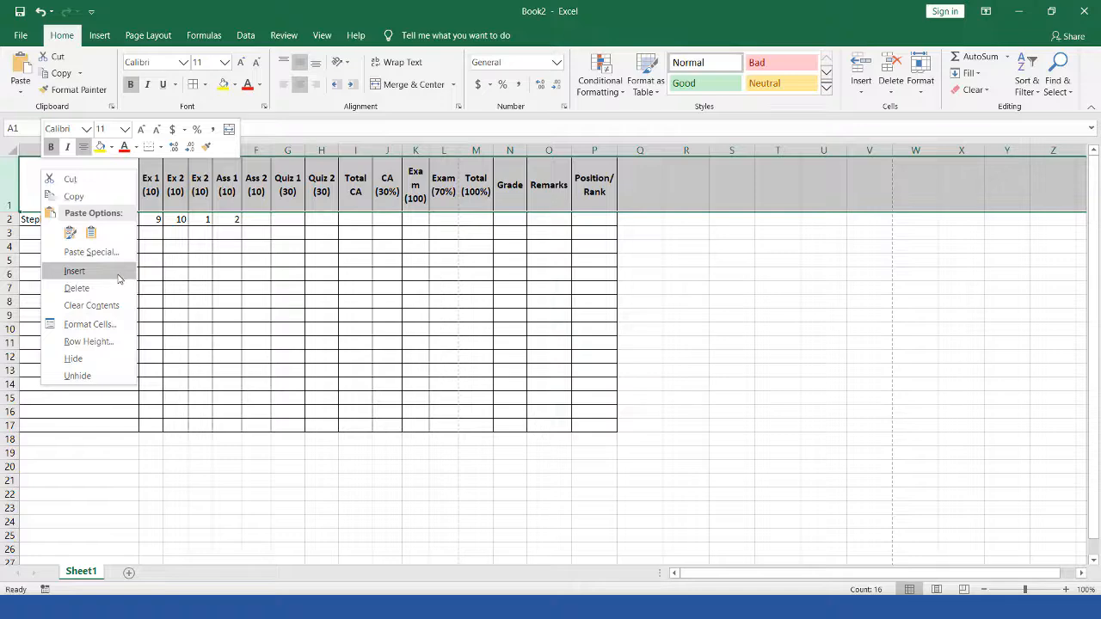
click(74, 271)
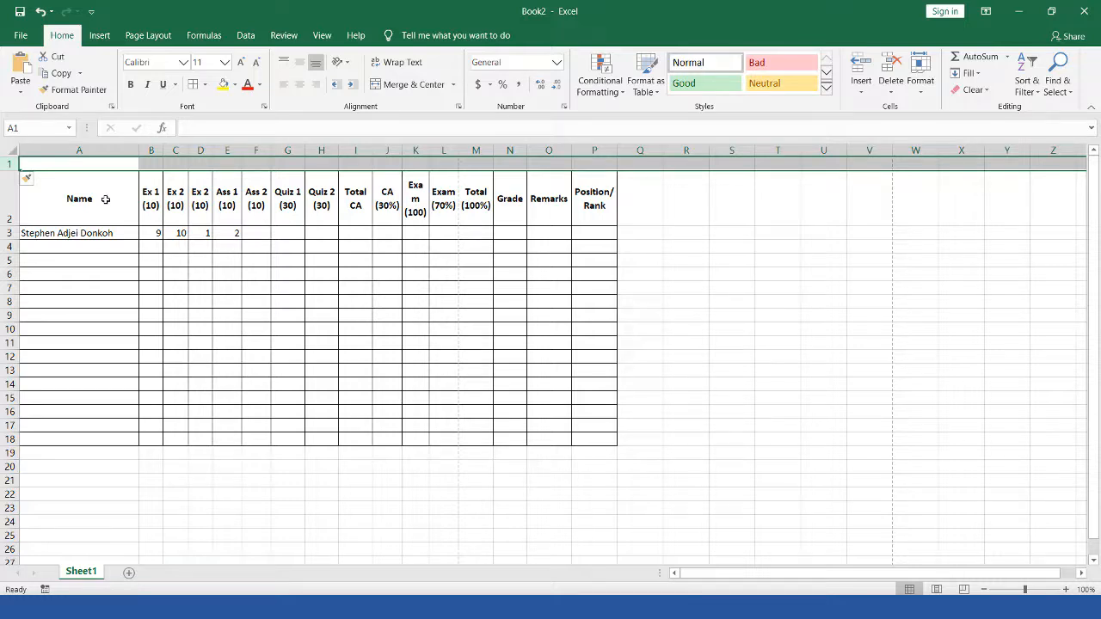
click(105, 199)
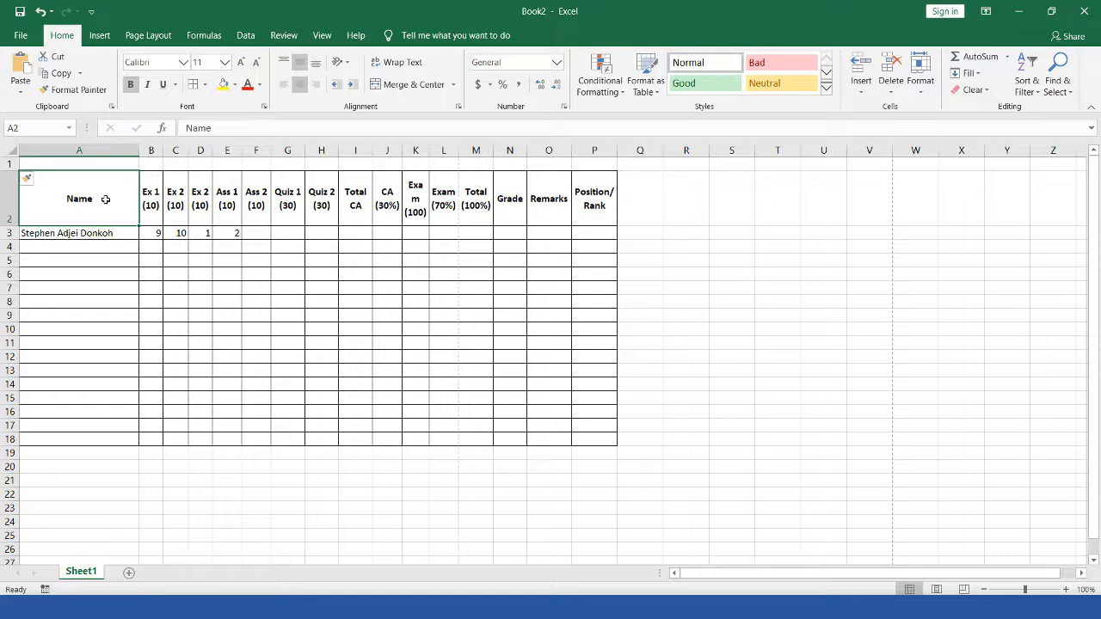
drag(234, 209, 601, 216)
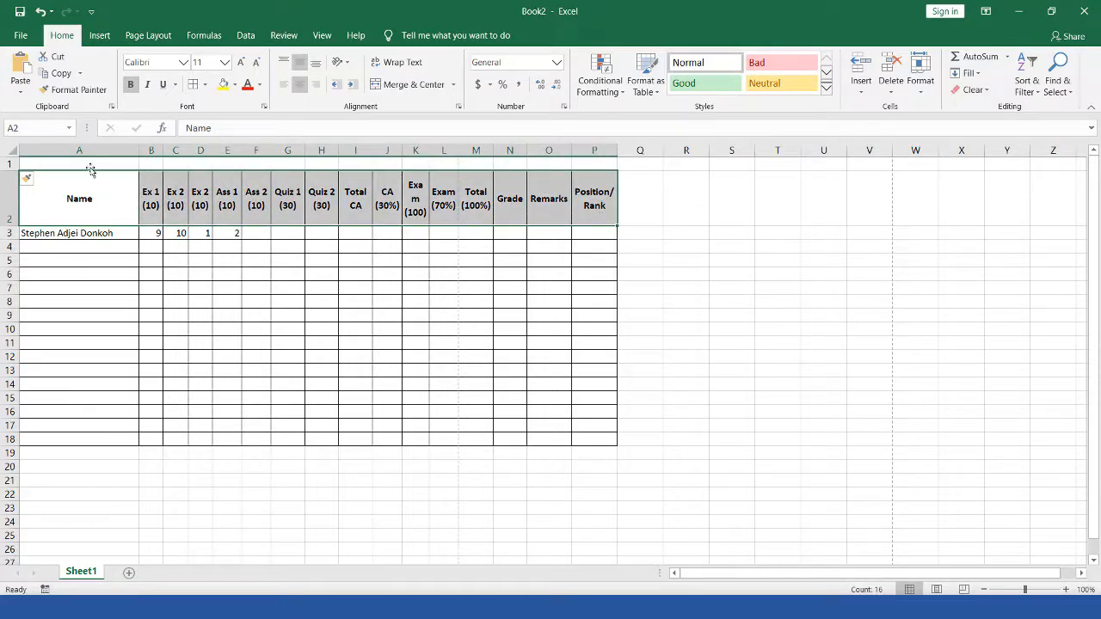
drag(75, 164, 578, 164)
click(58, 163)
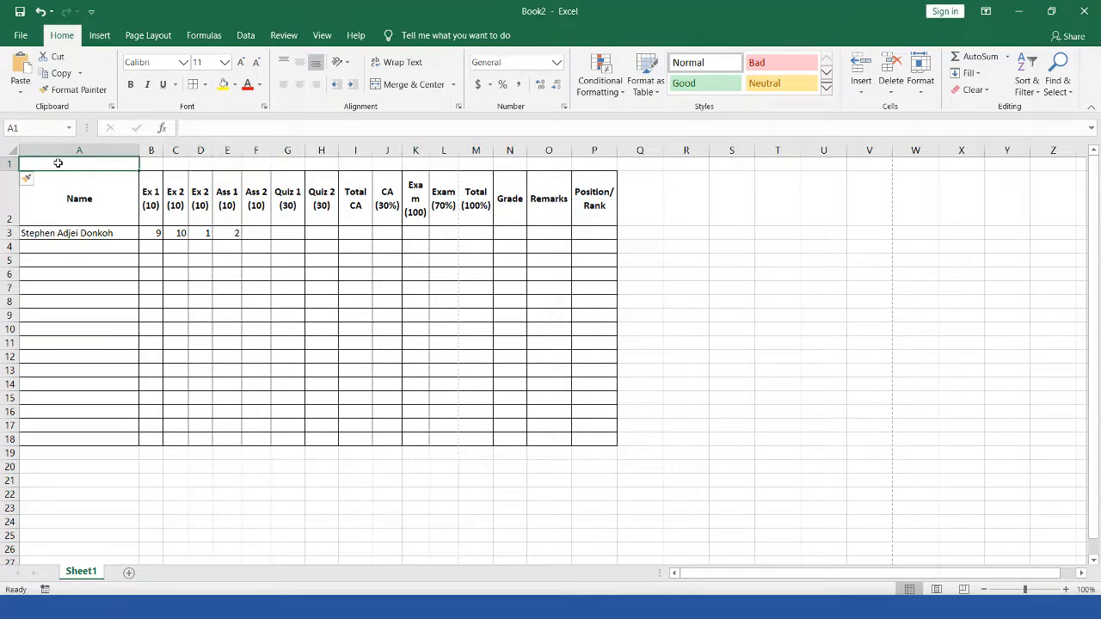
Step: Insert an entire row at A1 through the Insert dialog
right_click(57, 163)
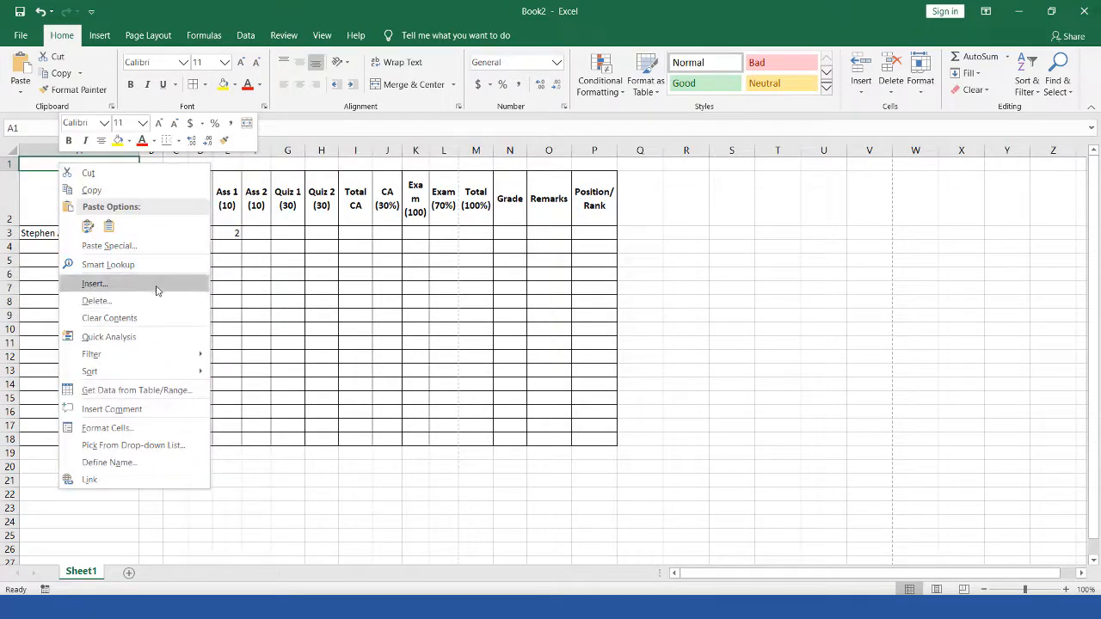
click(160, 287)
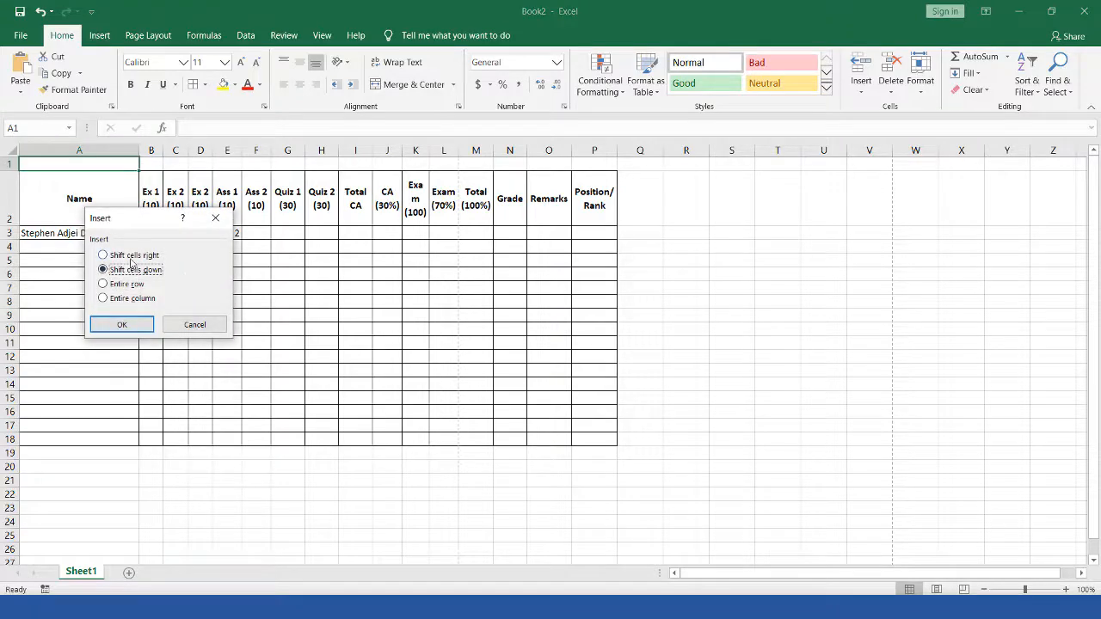
click(135, 286)
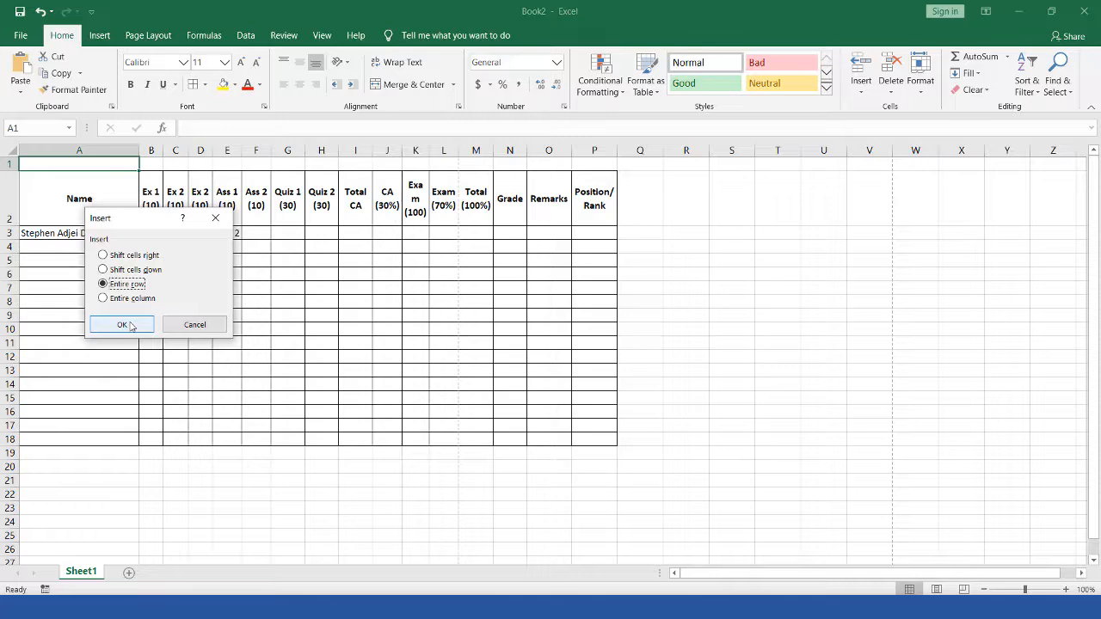
click(130, 325)
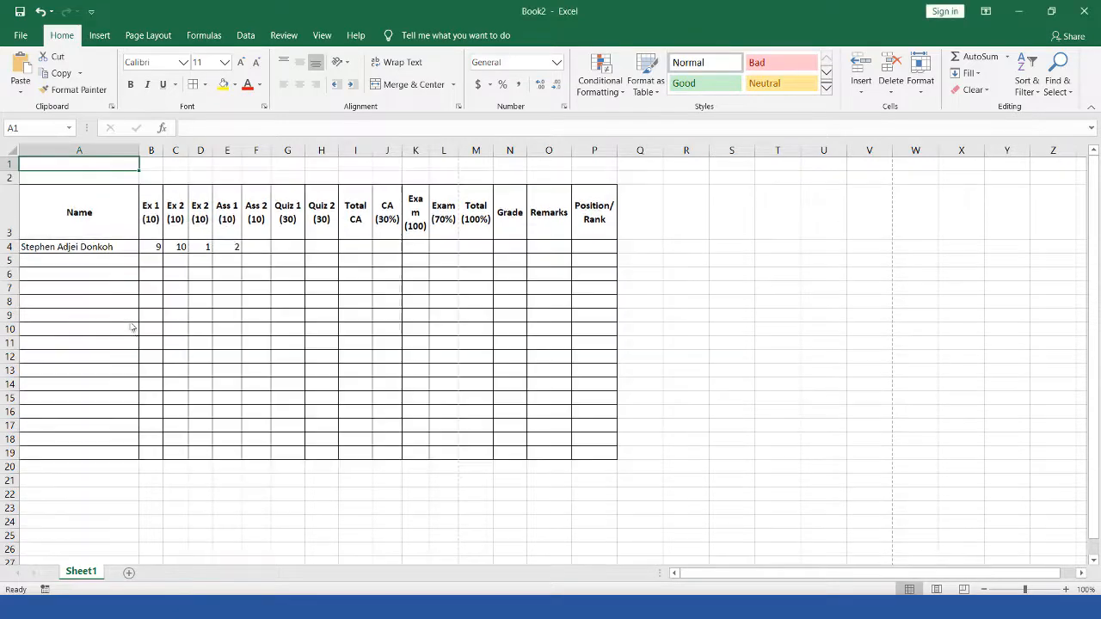
click(156, 165)
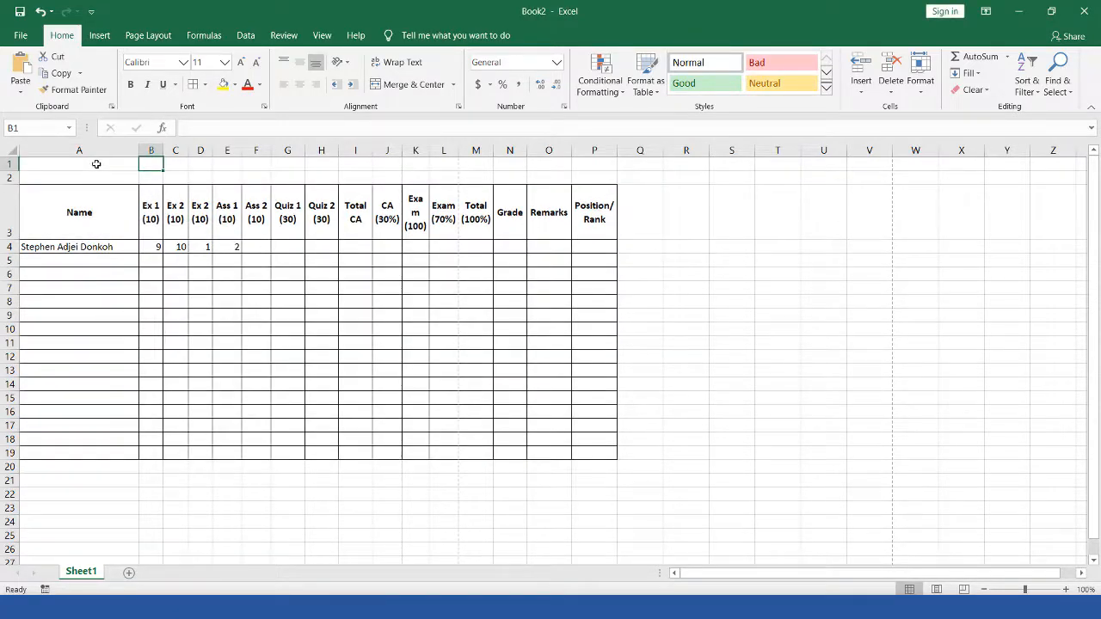
click(75, 162)
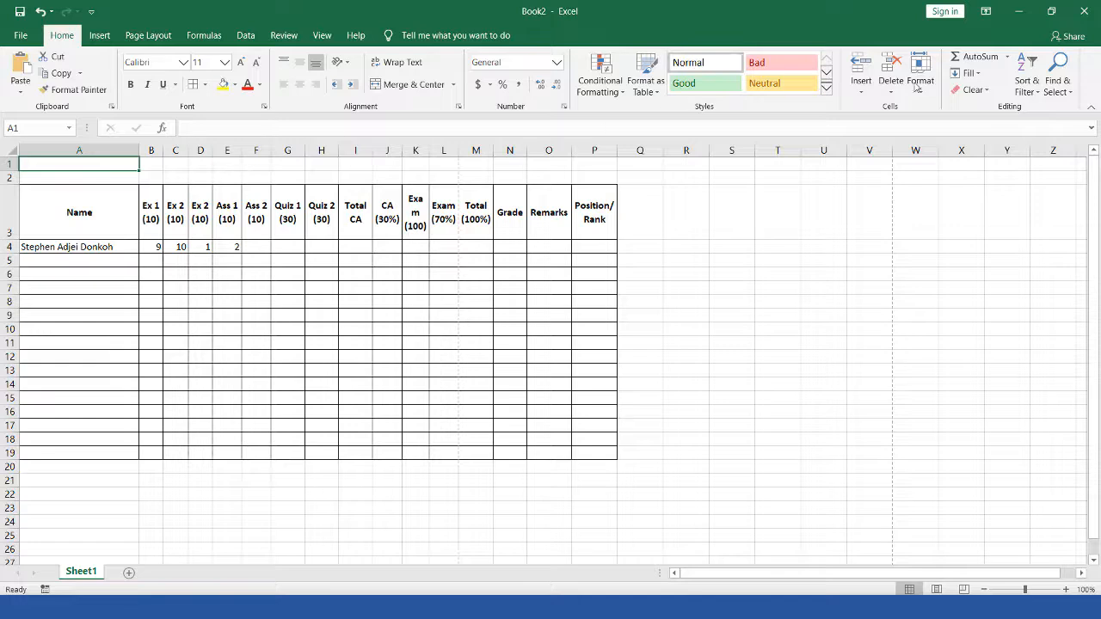
Step: Insert another sheet row and type filler text into A2 and A3
click(863, 94)
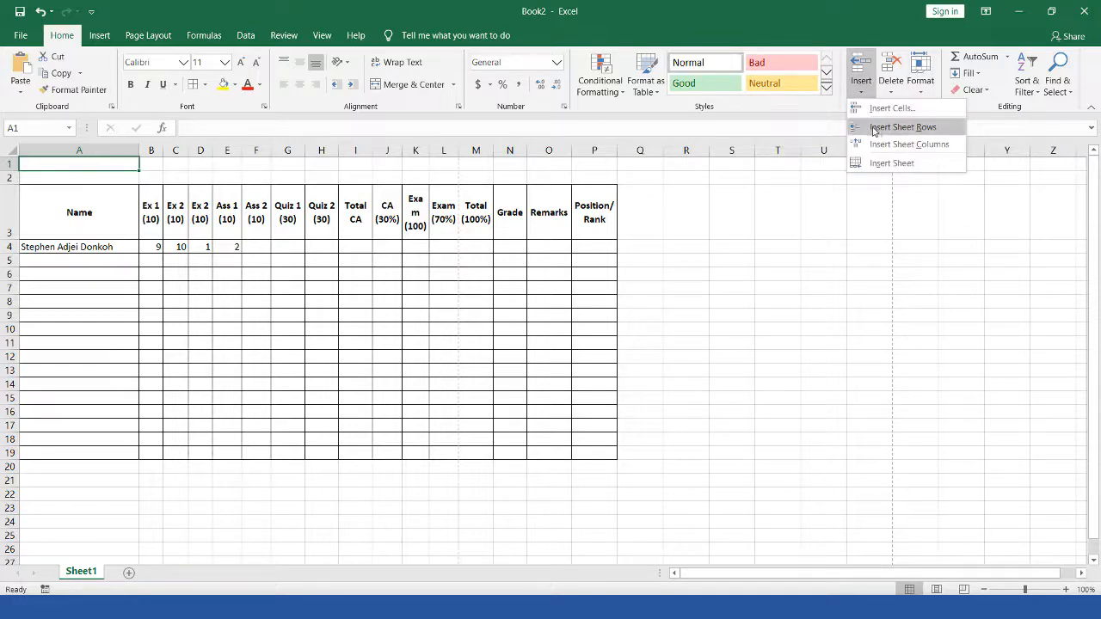
click(877, 129)
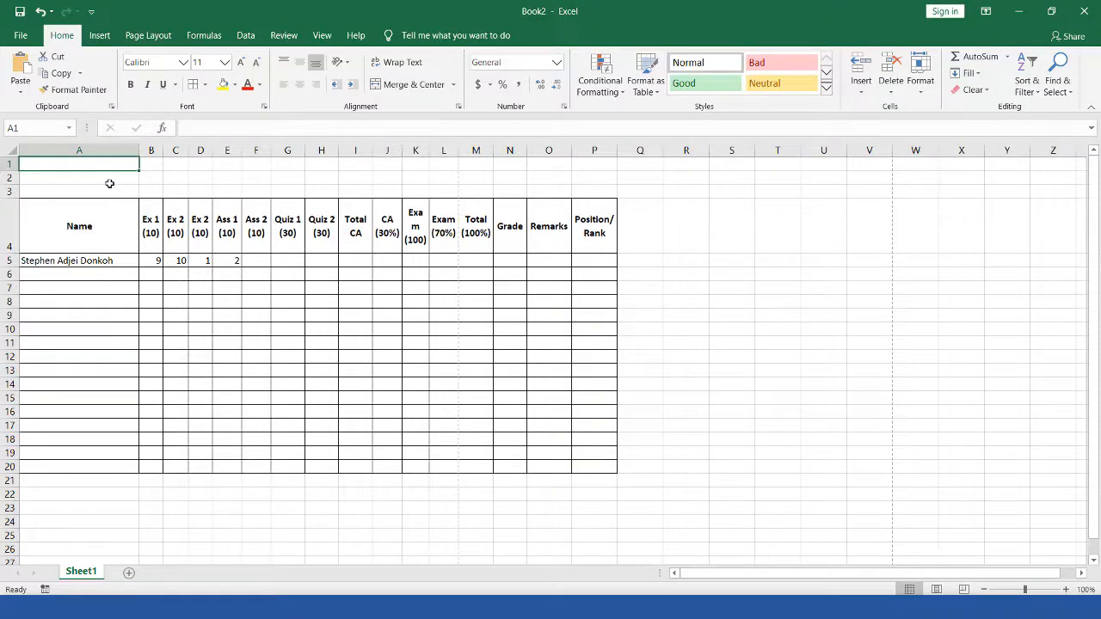
drag(87, 176, 181, 178)
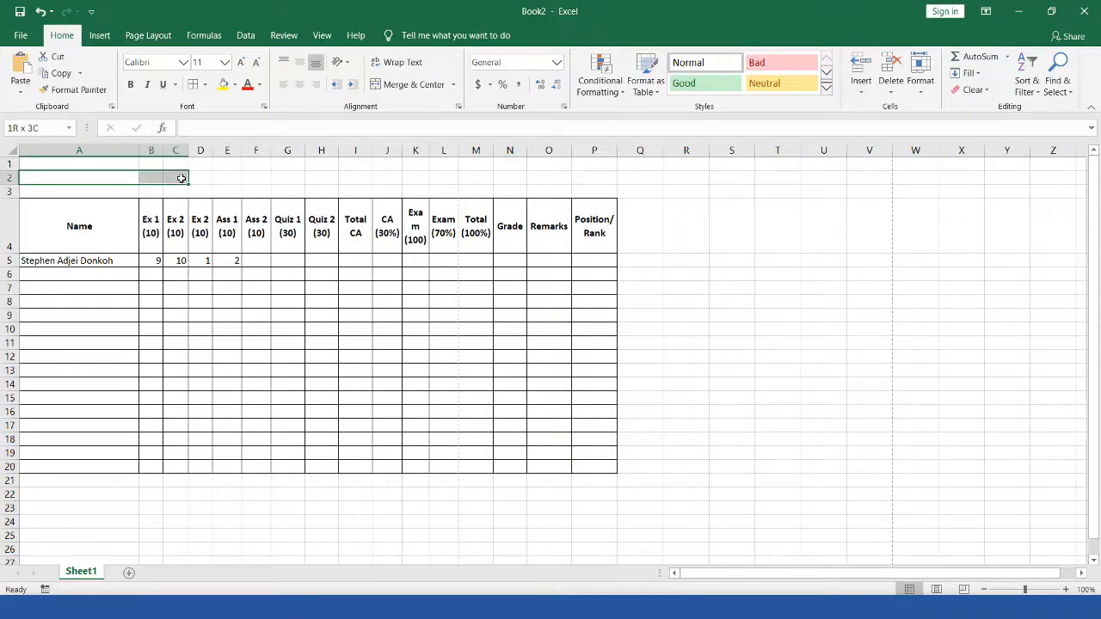
click(98, 179)
text(klwkjaefkljsfsijld)
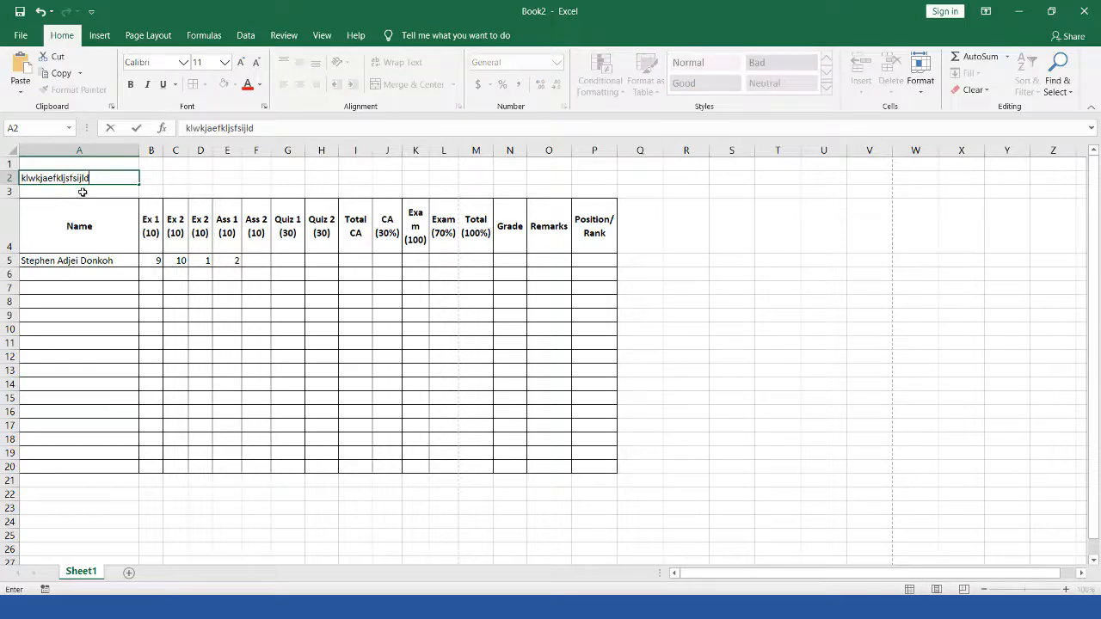
key(Return)
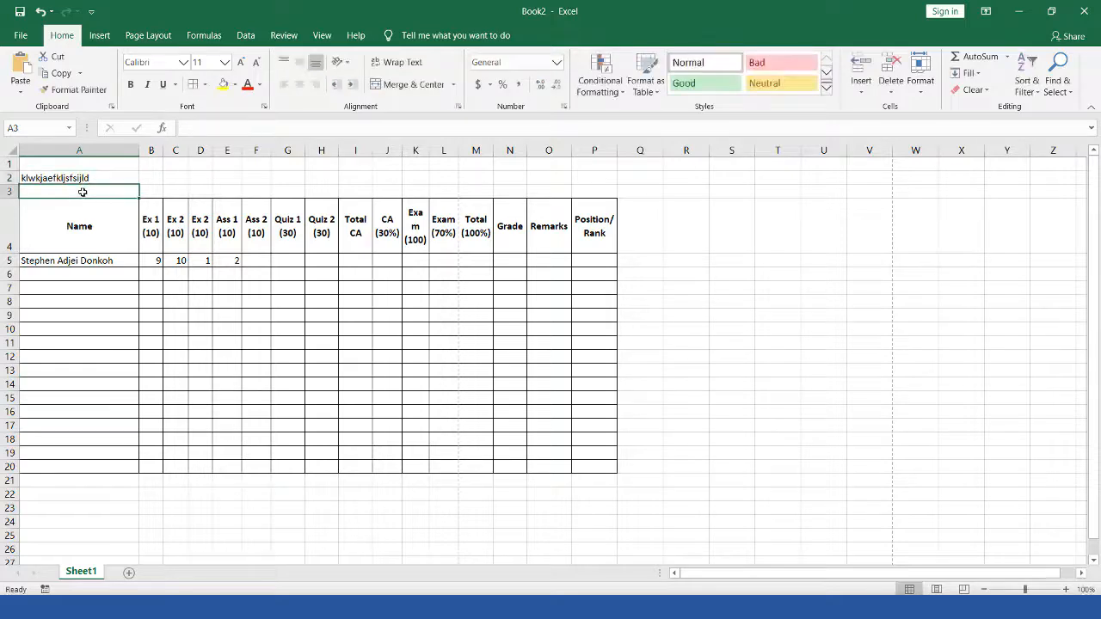
text(klsajlfksjdf)
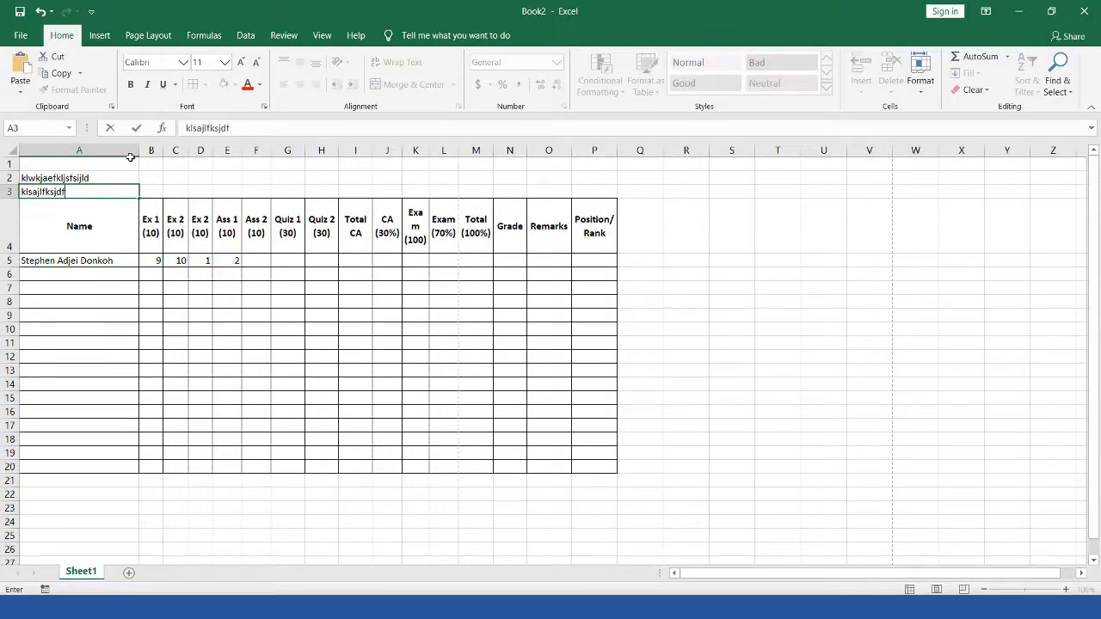
click(114, 178)
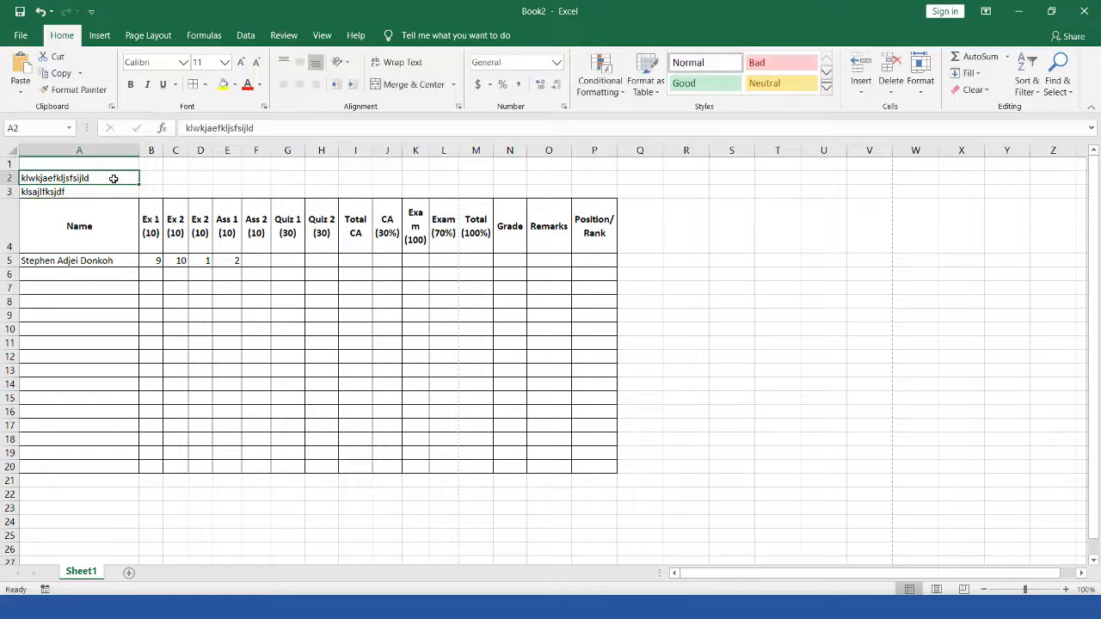
text(d)
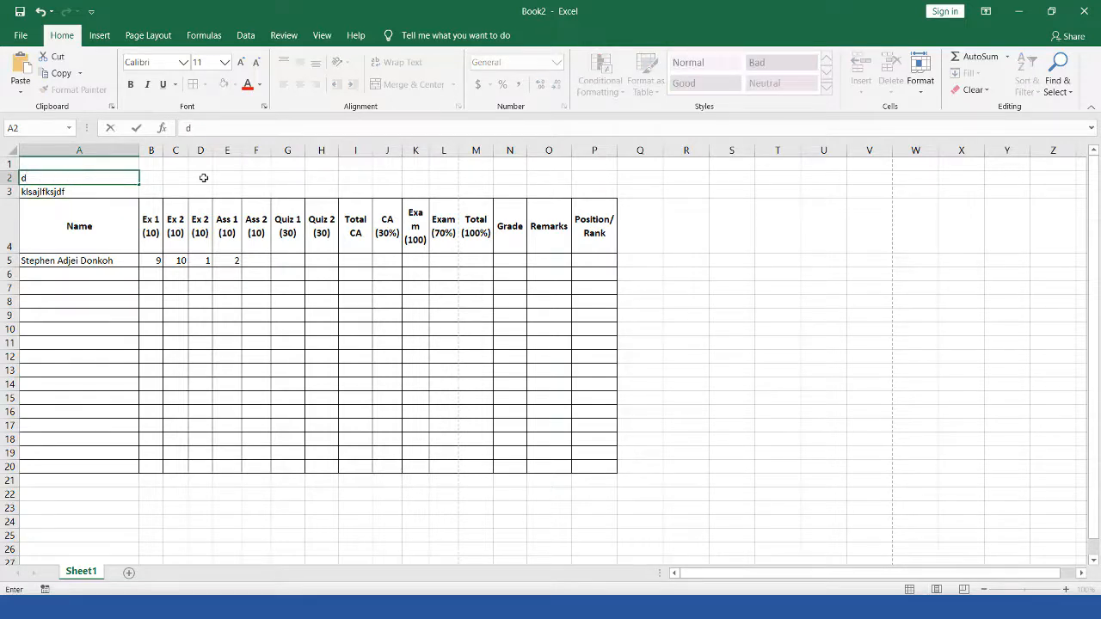
key(ctrl+z)
click(190, 191)
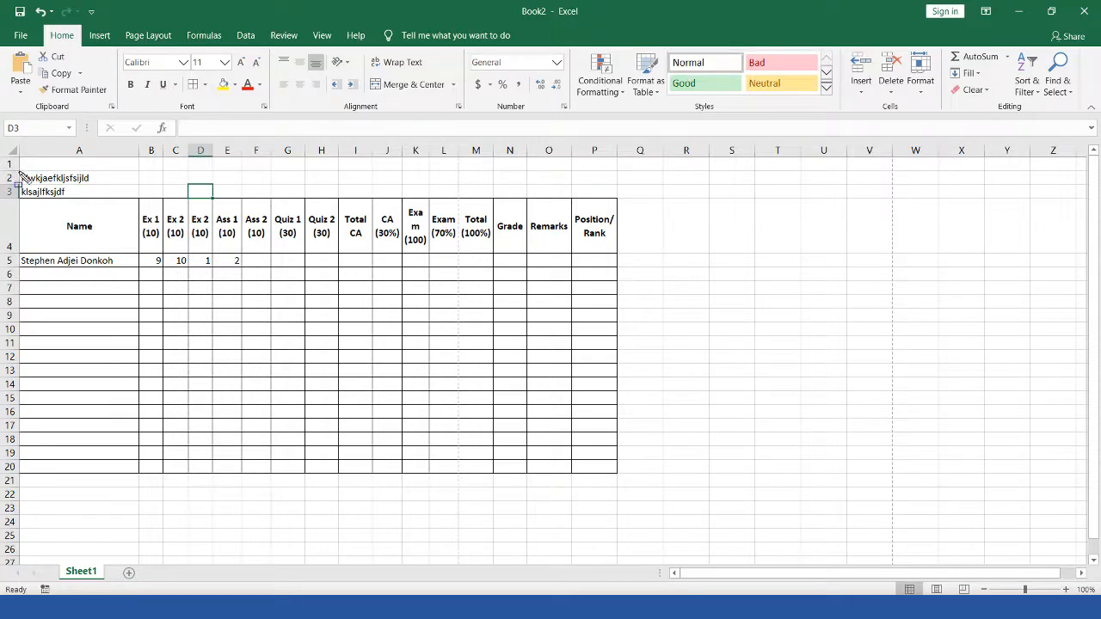
Step: Insert a blank sheet row between the two placeholder lines
mouse_move(20, 171)
mouse_down()
mouse_move(181, 195)
mouse_move(311, 183)
mouse_up()
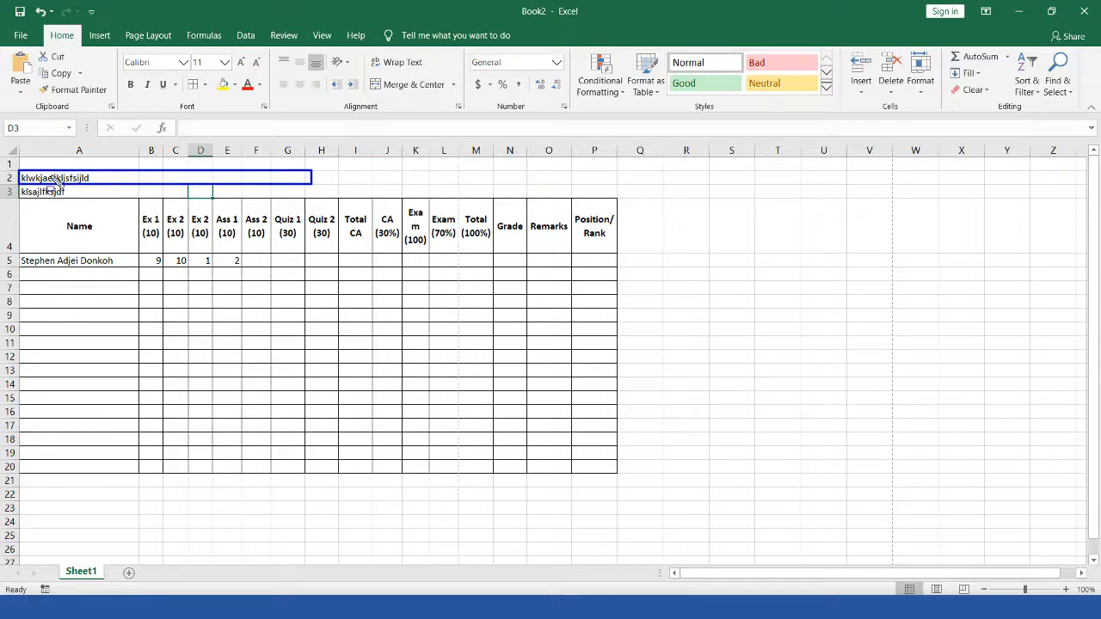
drag(55, 175, 110, 184)
key(Escape)
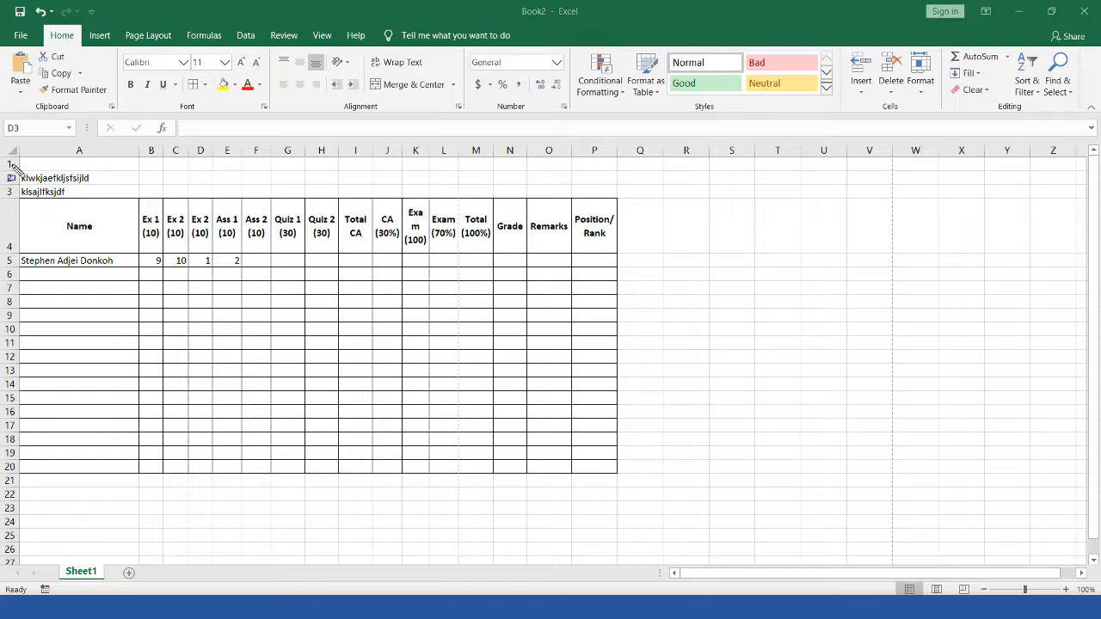
drag(17, 184, 79, 190)
drag(150, 207, 172, 203)
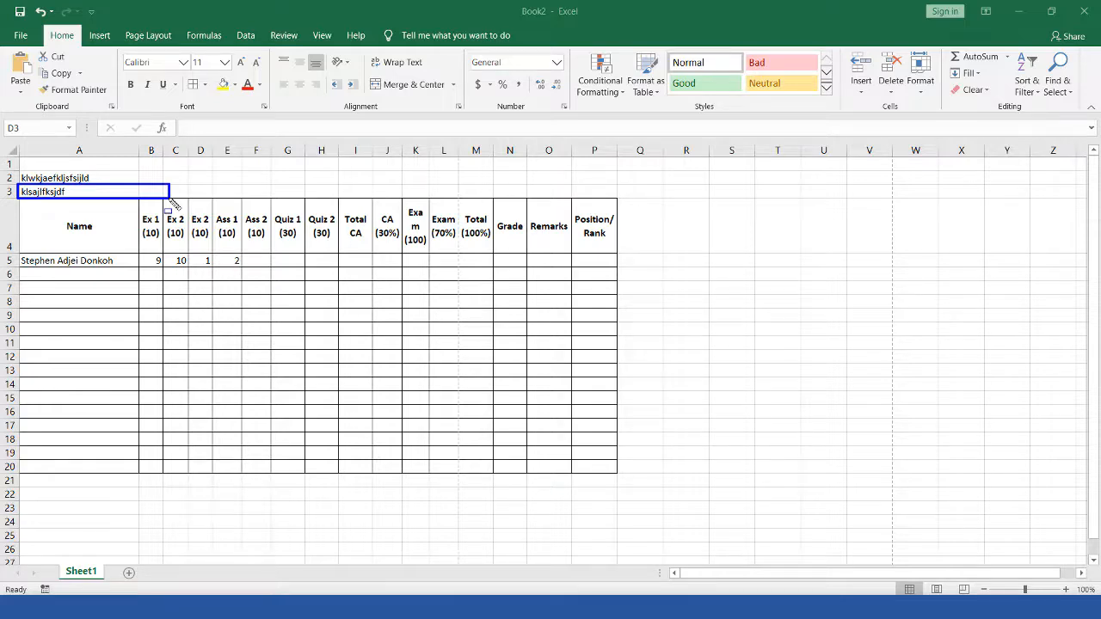
key(Escape)
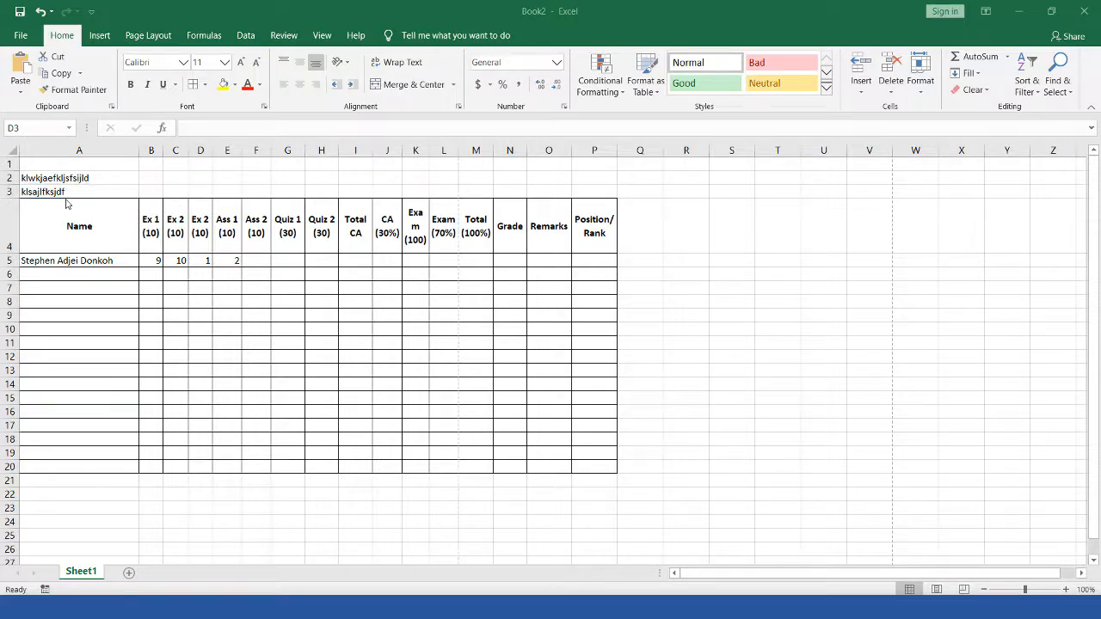
click(65, 192)
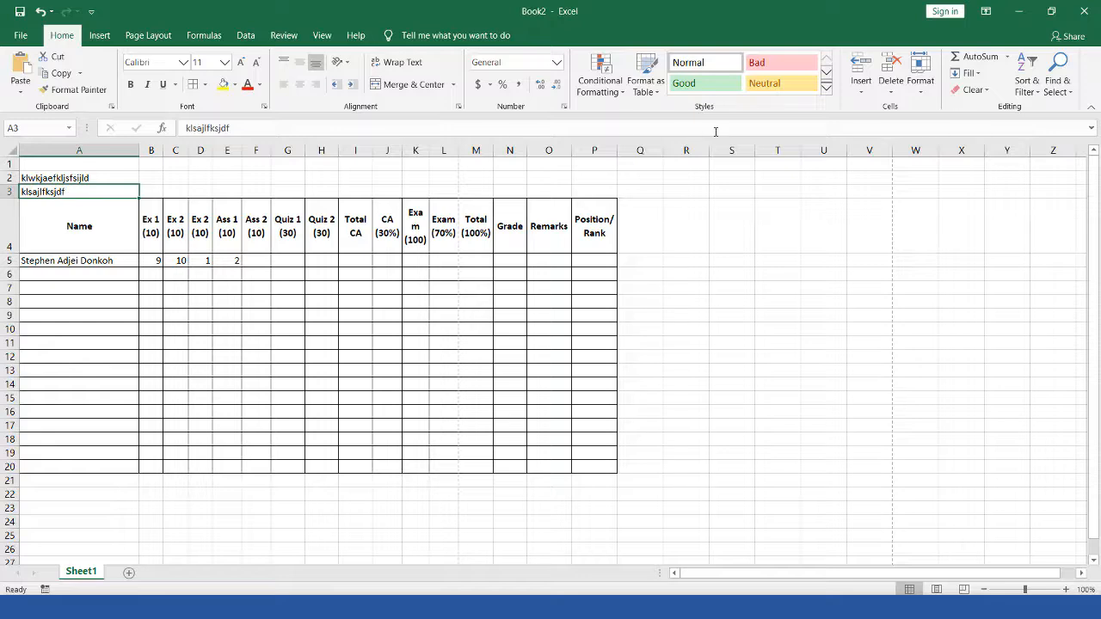
click(863, 93)
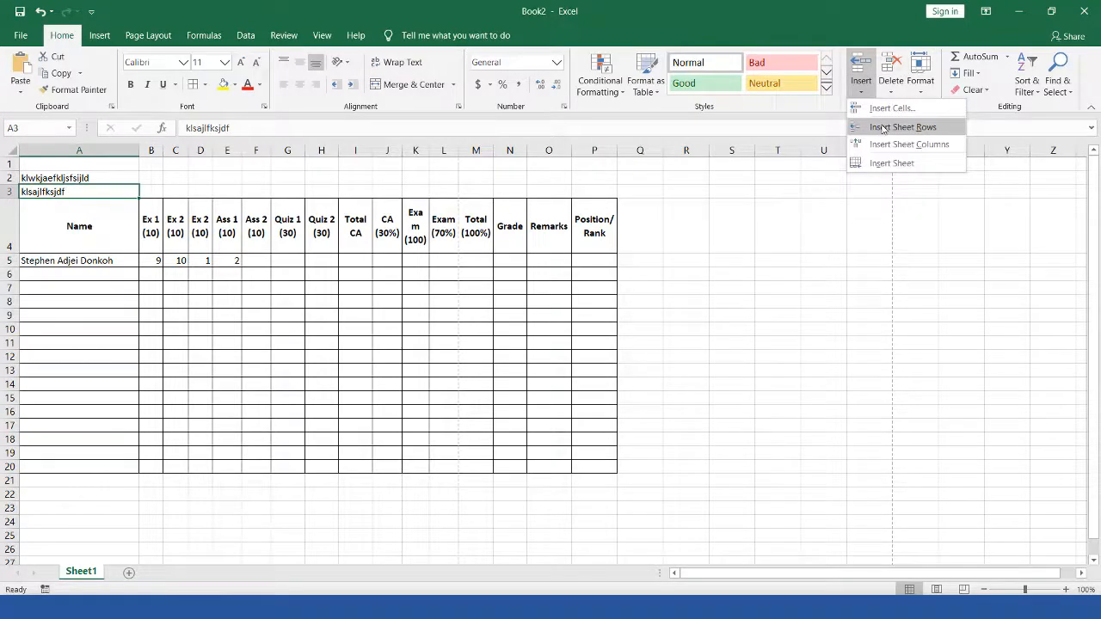
click(883, 127)
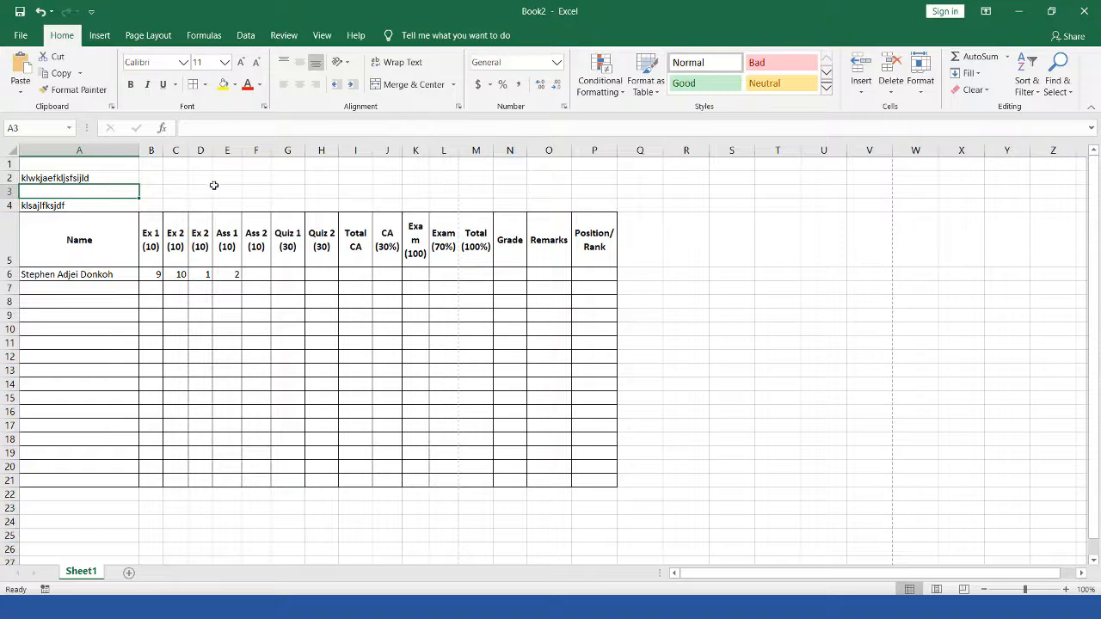
Step: Clear the placeholder text from cell A2
click(87, 207)
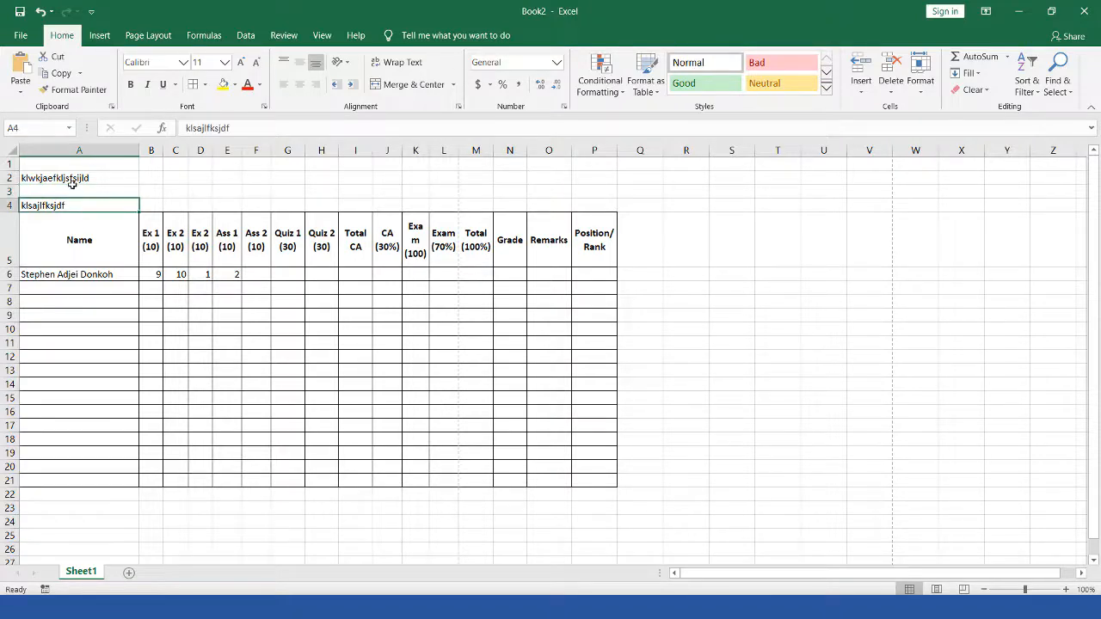
click(74, 178)
key(Delete)
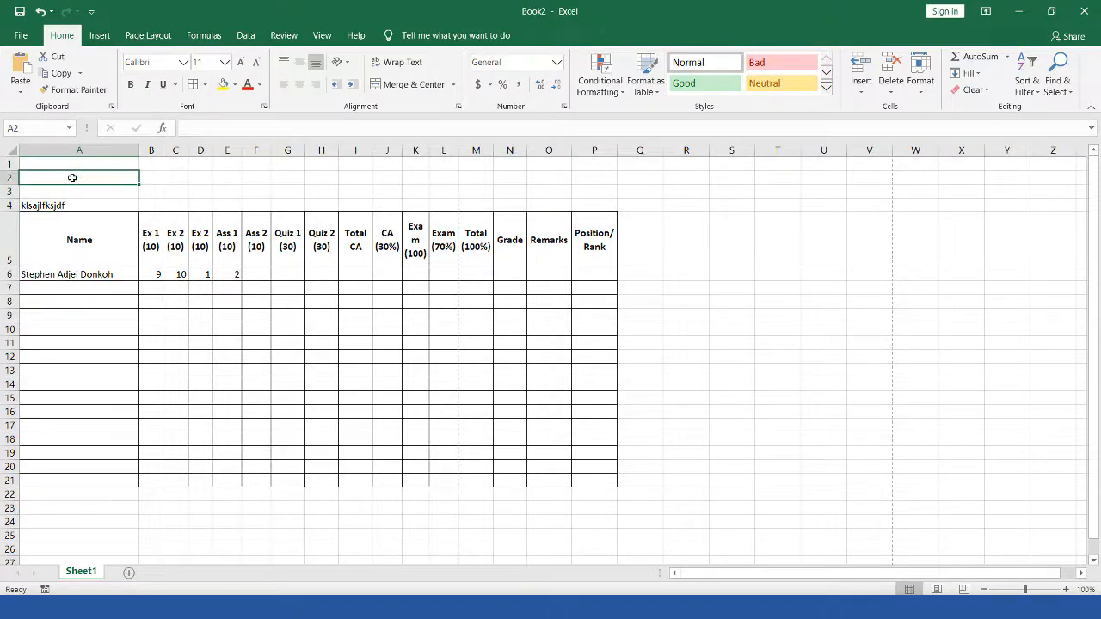
Step: Clear the stray text from A4 and enter 'University of Education, Winneba' in A2
click(76, 207)
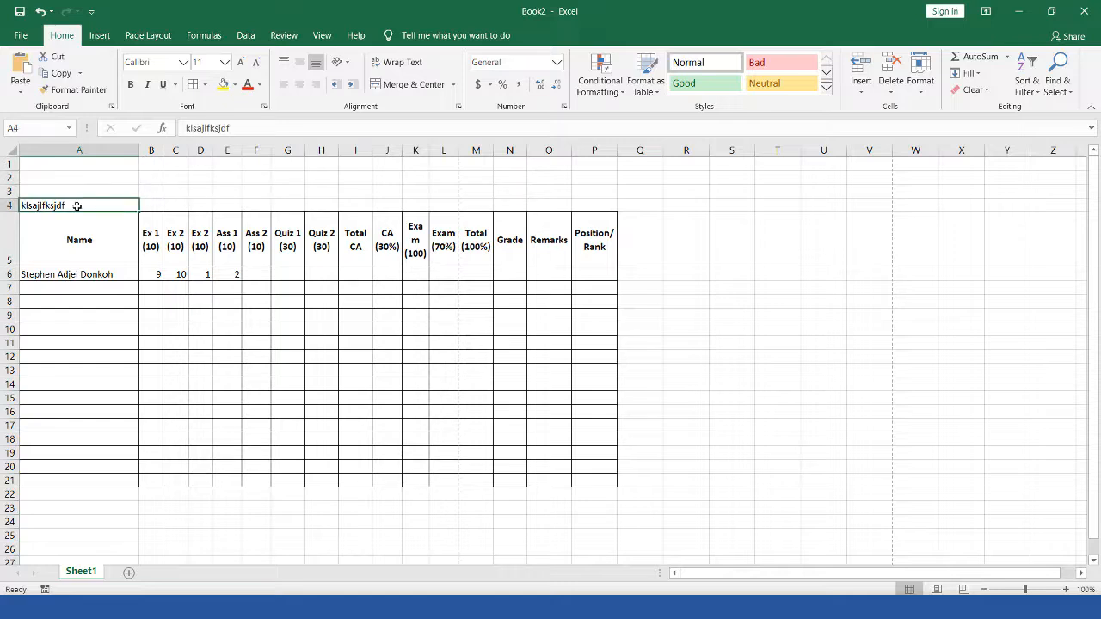
key(Delete)
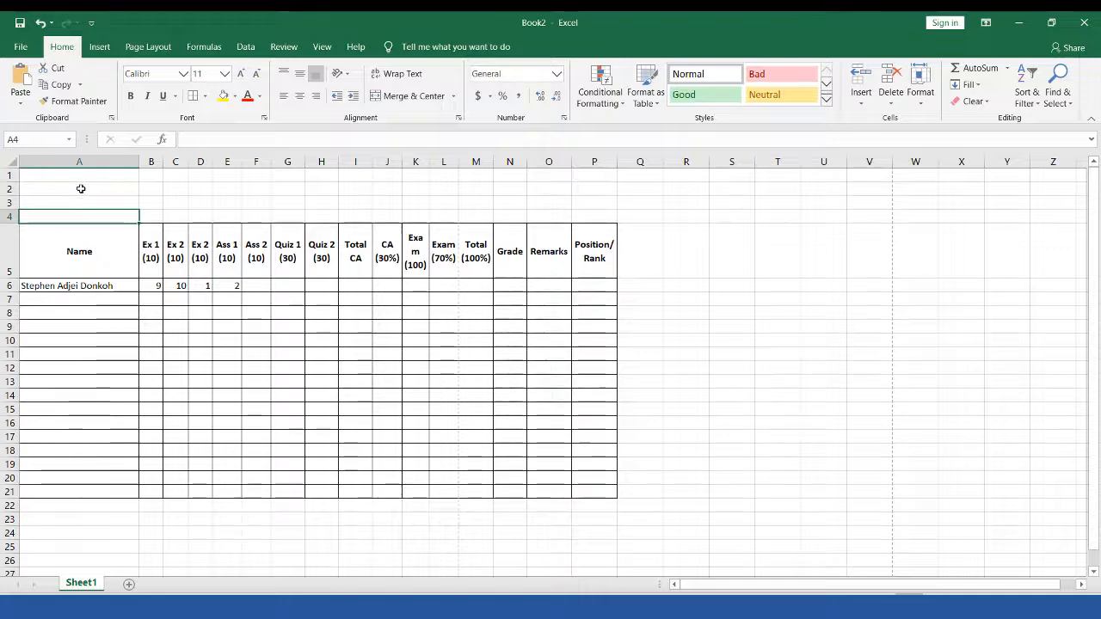
click(81, 177)
text(Un)
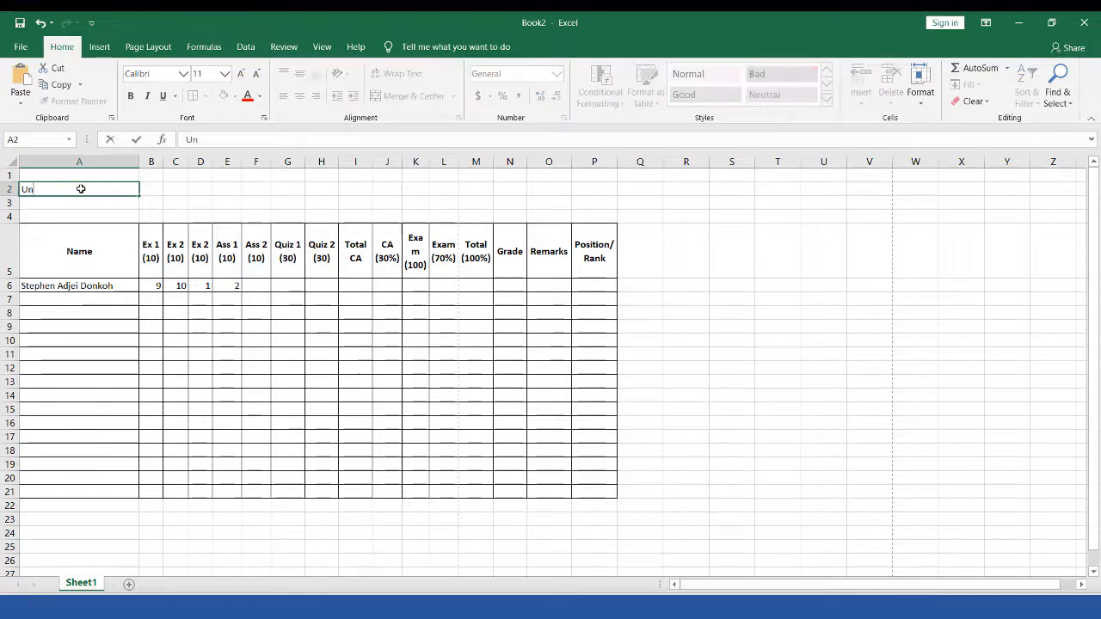
text(iversity of)
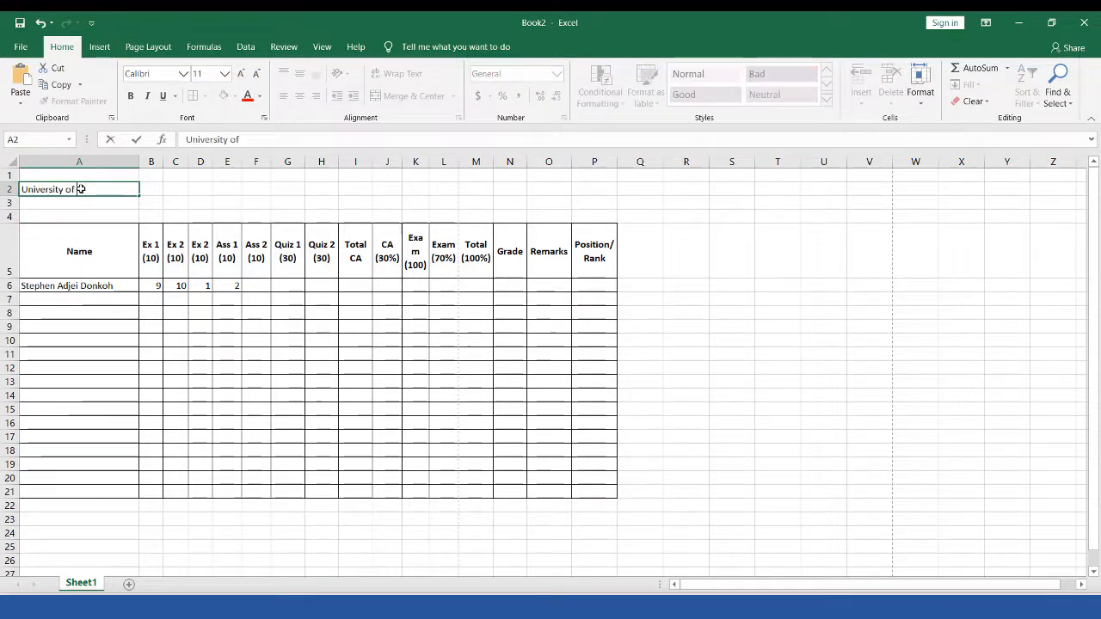
text( Education, W)
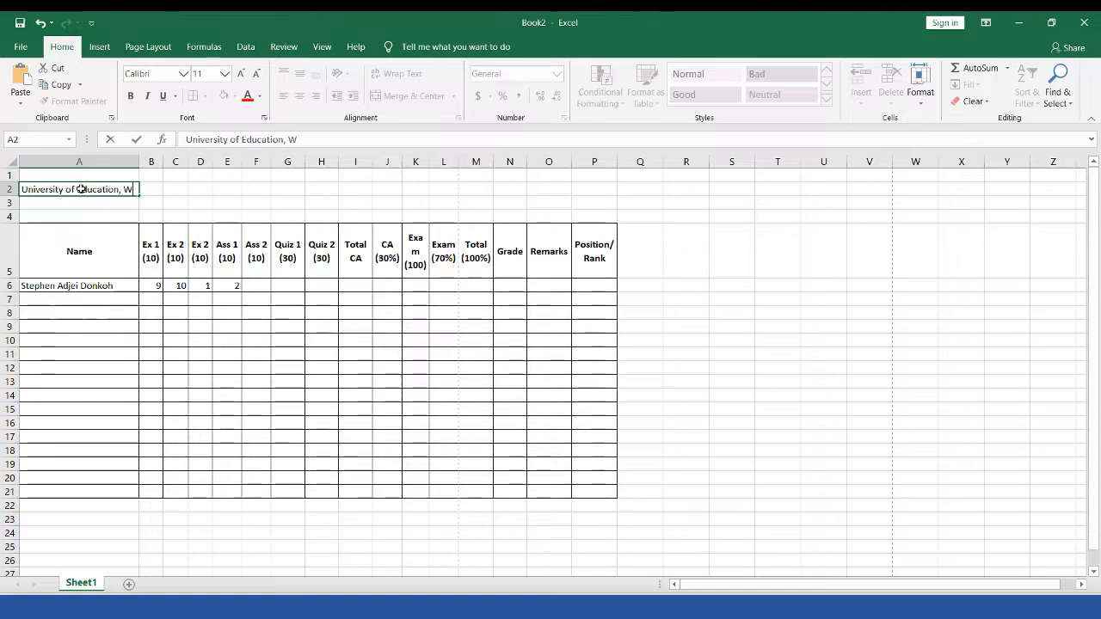
text(inneba)
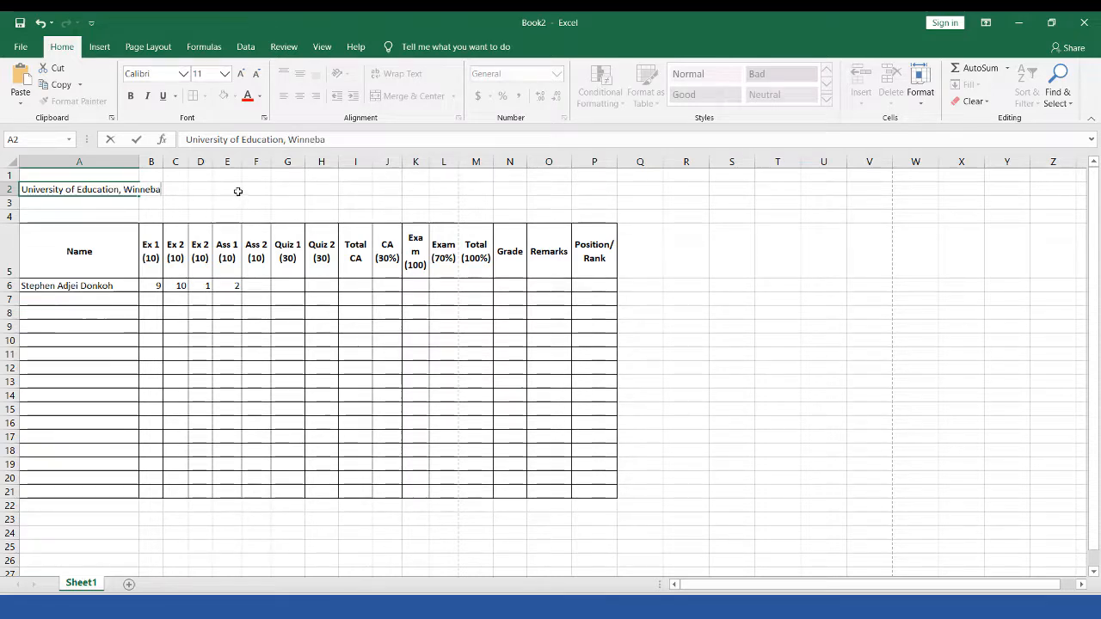
click(238, 191)
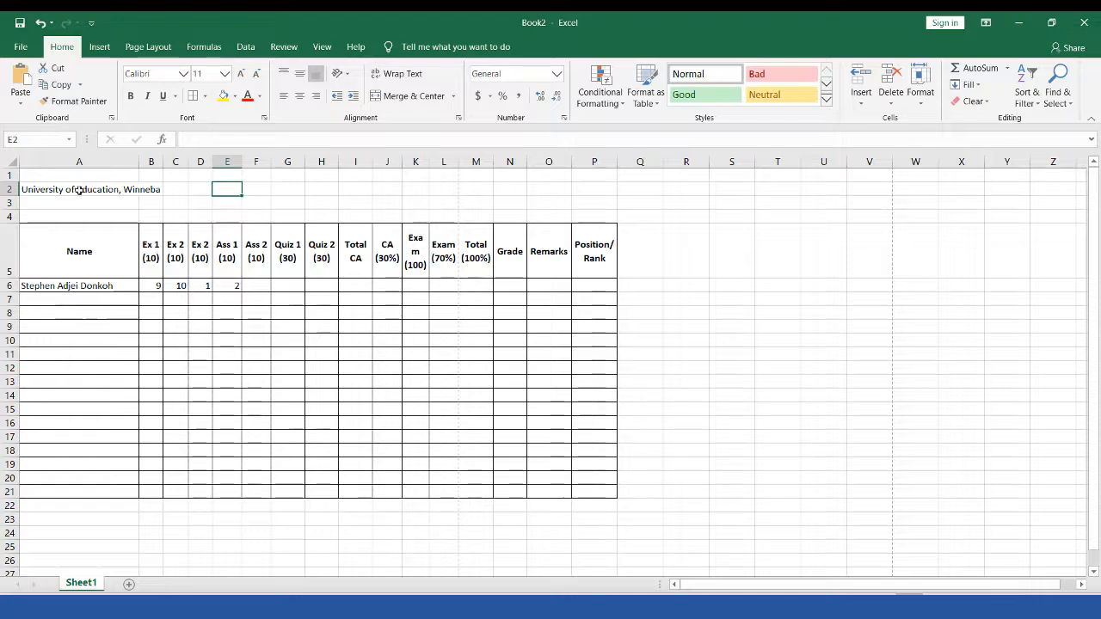
click(79, 191)
click(263, 188)
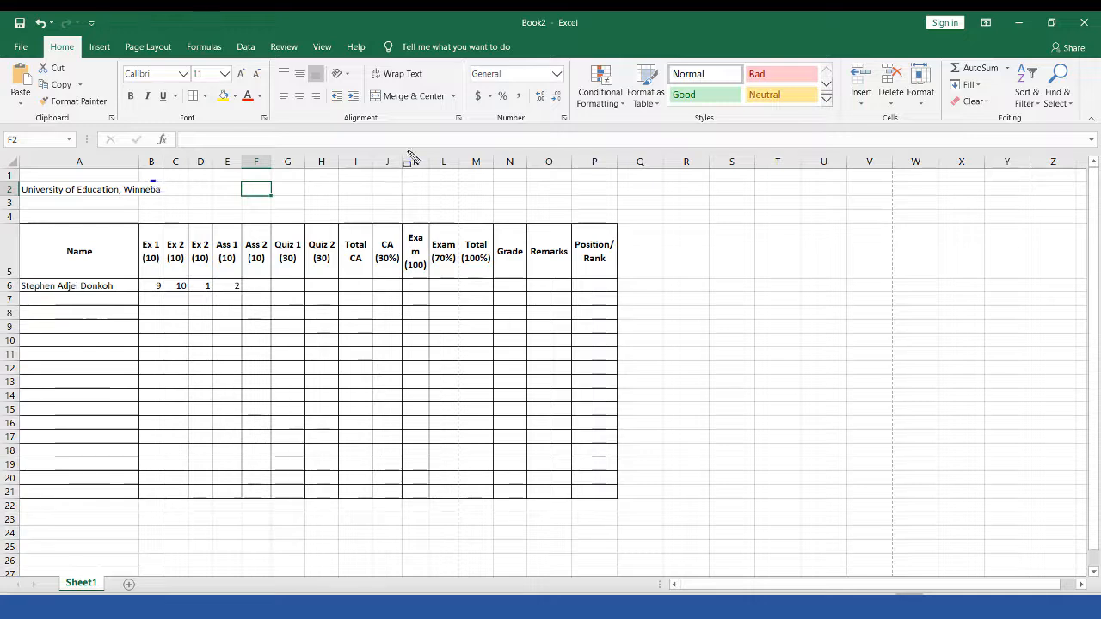
mouse_move(408, 152)
mouse_down()
mouse_move(543, 203)
mouse_move(481, 197)
mouse_up()
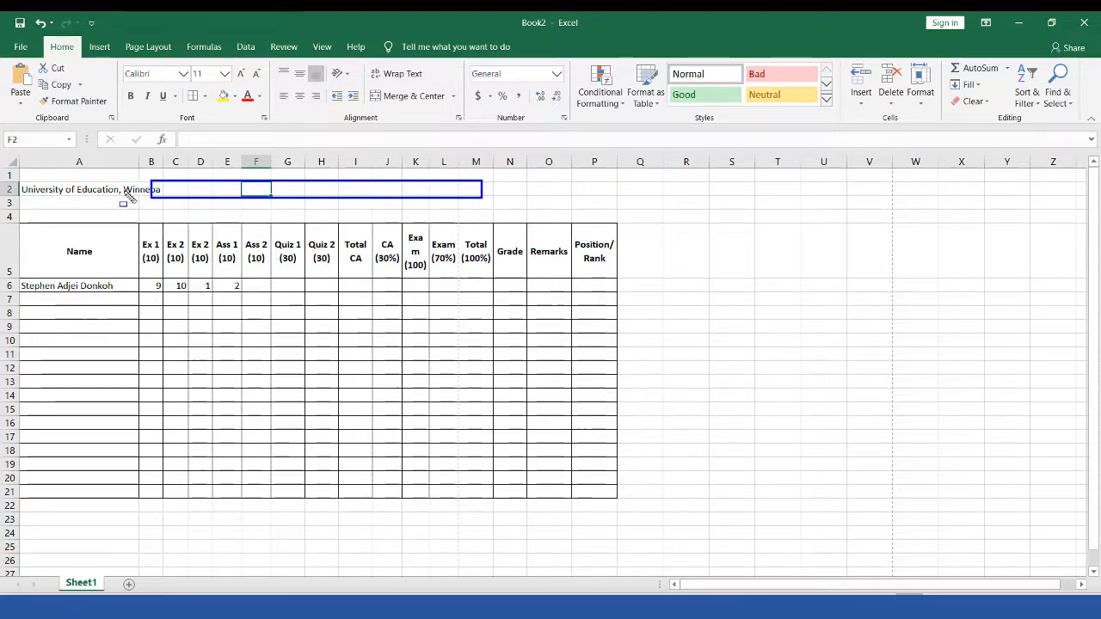
key(Escape)
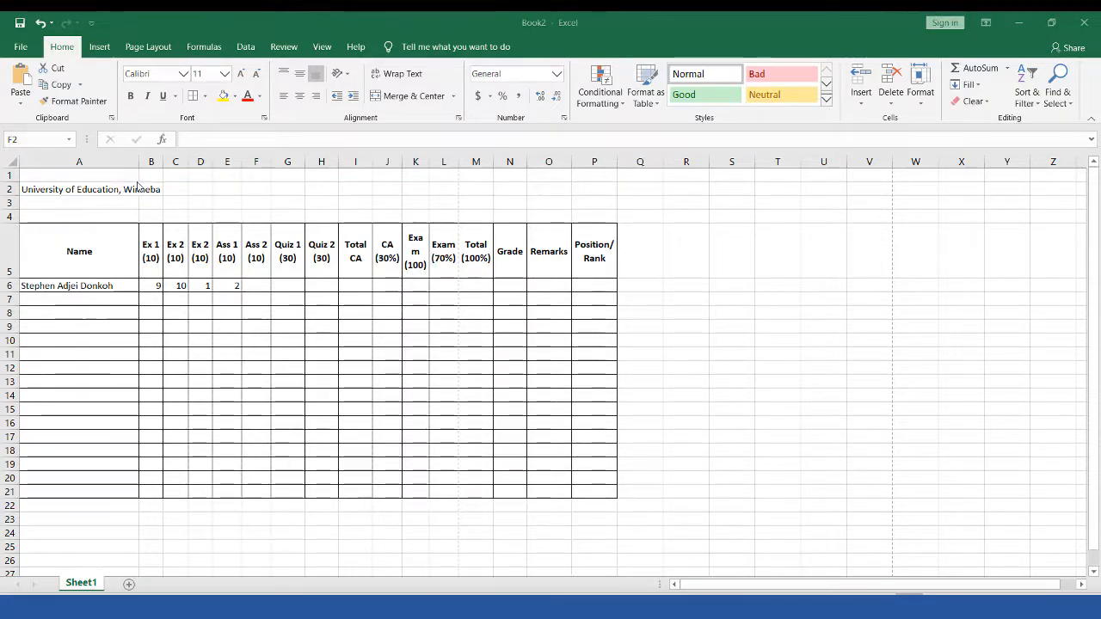
mouse_move(135, 182)
mouse_down()
mouse_move(160, 197)
mouse_move(215, 197)
mouse_up()
key(Escape)
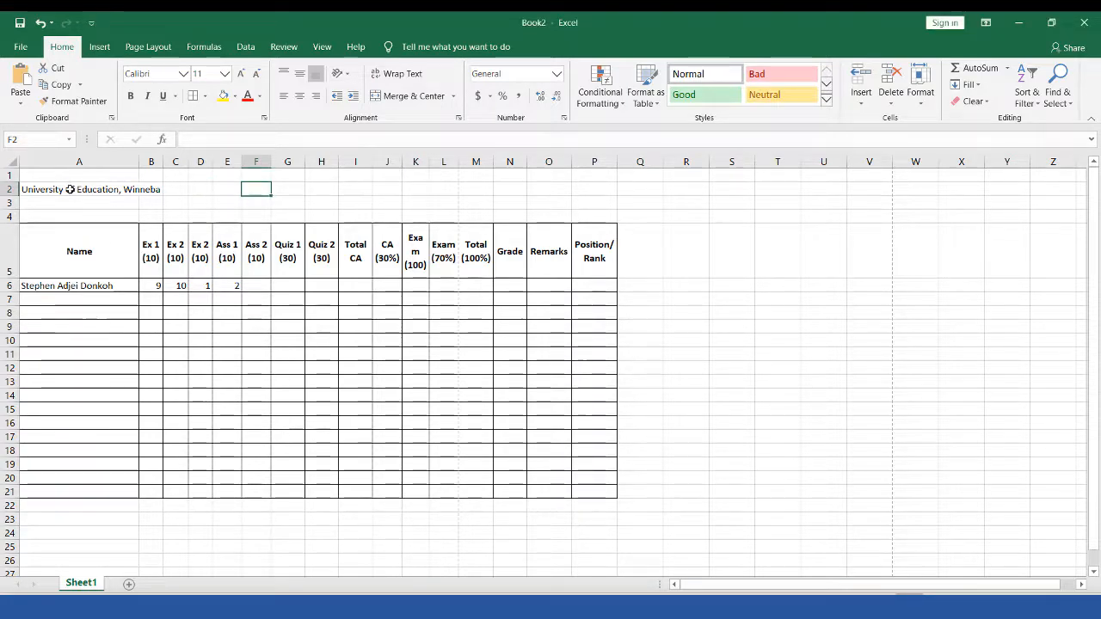
drag(86, 190, 594, 189)
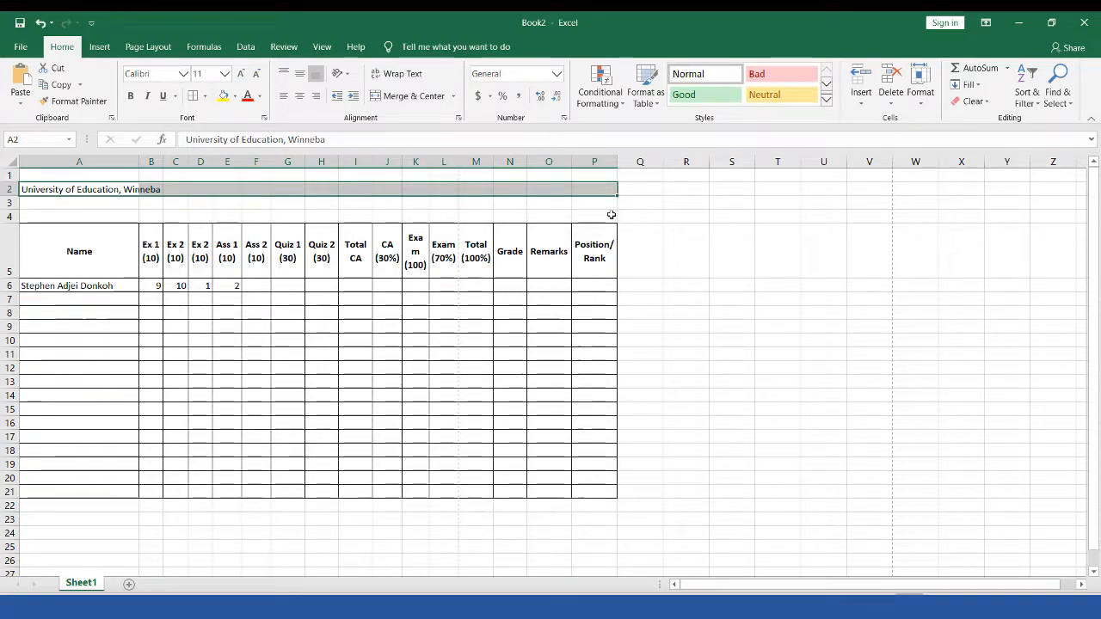
key(ctrl+shift+d)
mouse_move(612, 177)
mouse_down()
mouse_move(634, 424)
mouse_move(628, 505)
mouse_up()
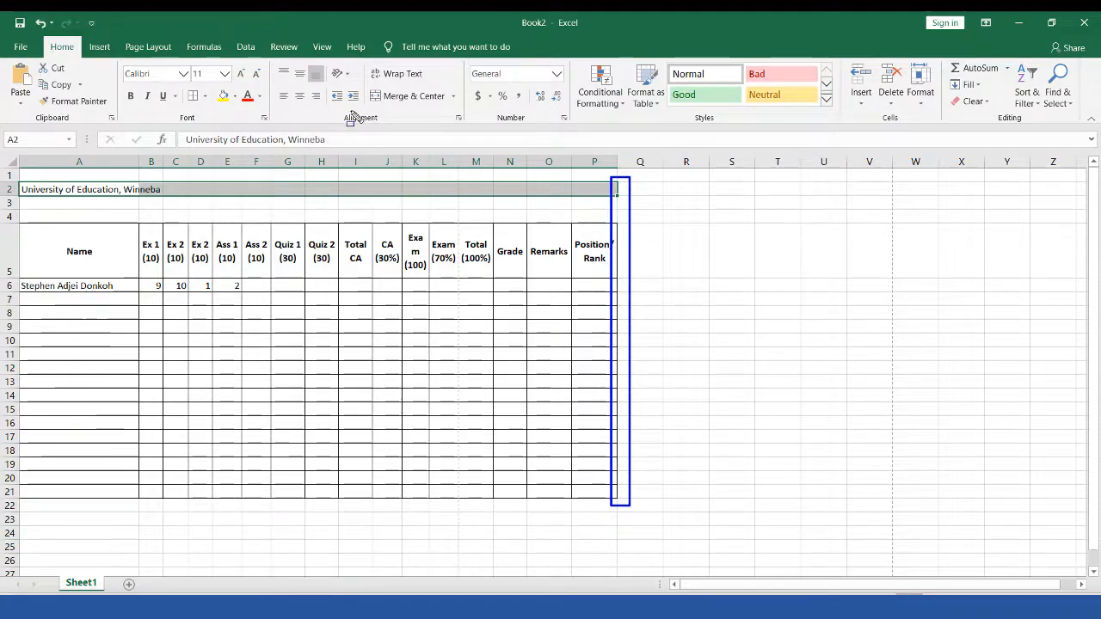
key(Escape)
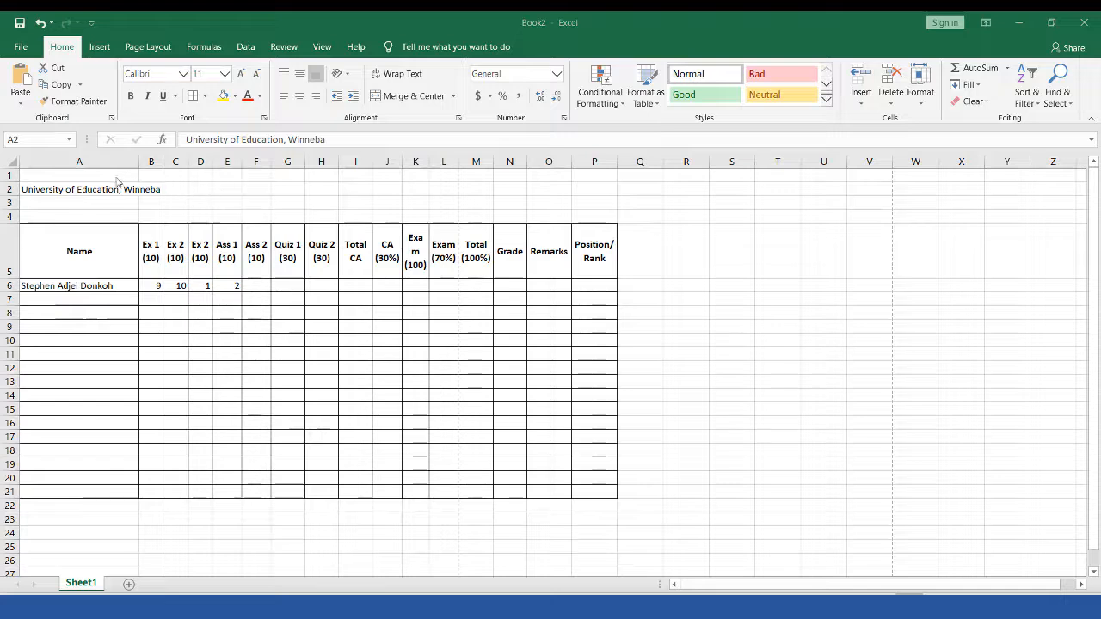
click(109, 189)
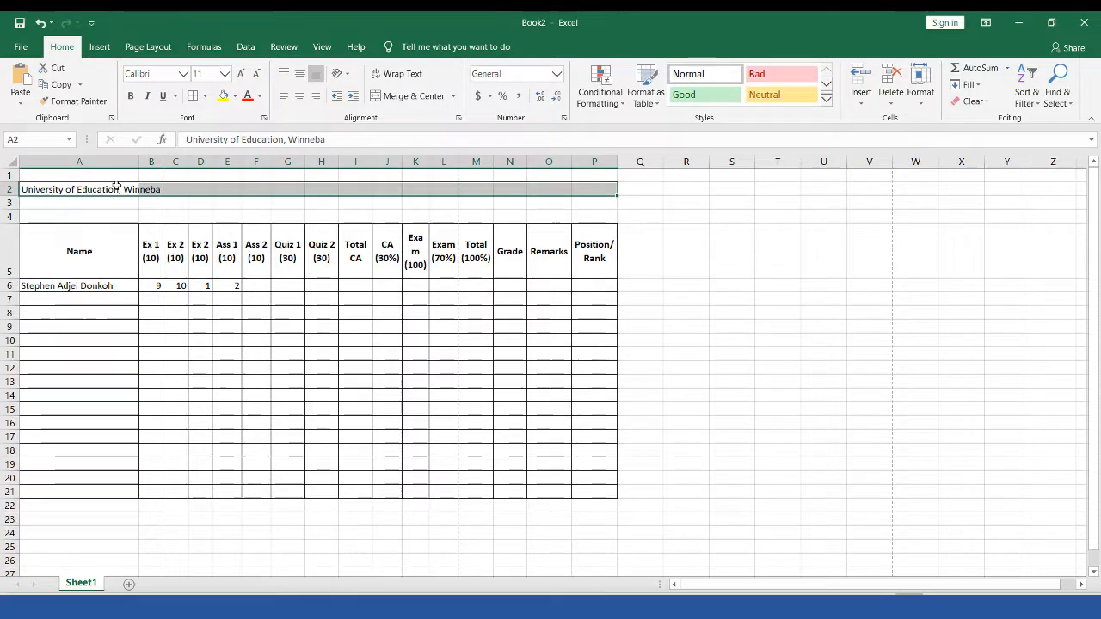
click(111, 189)
drag(104, 189, 585, 190)
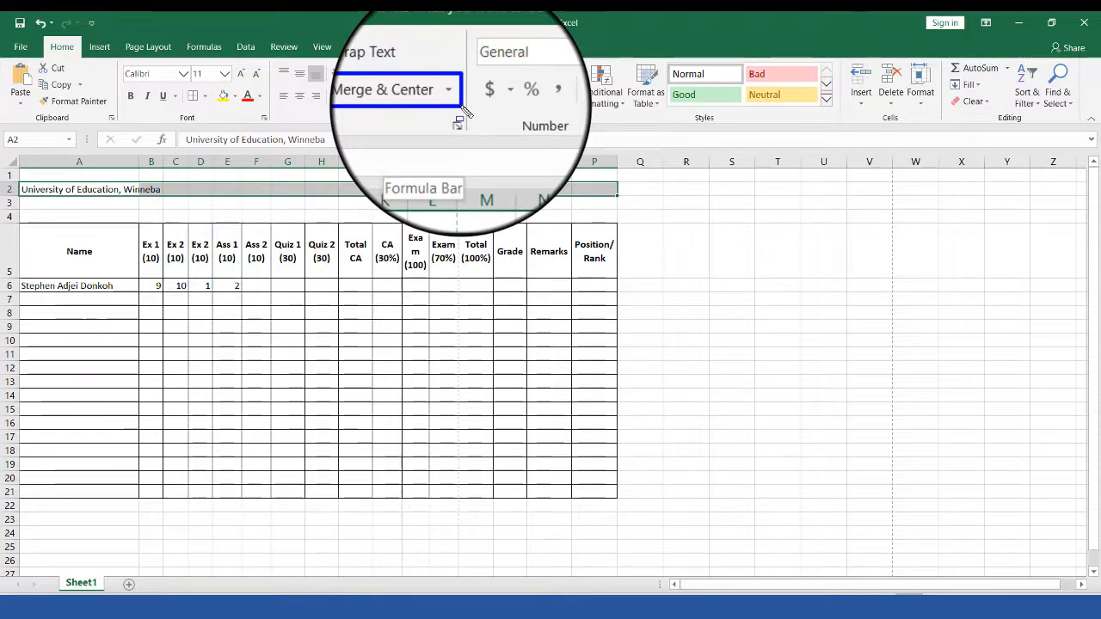
Step: Merge and centre cells A2:P2 so the university title spans the table width
key(Escape)
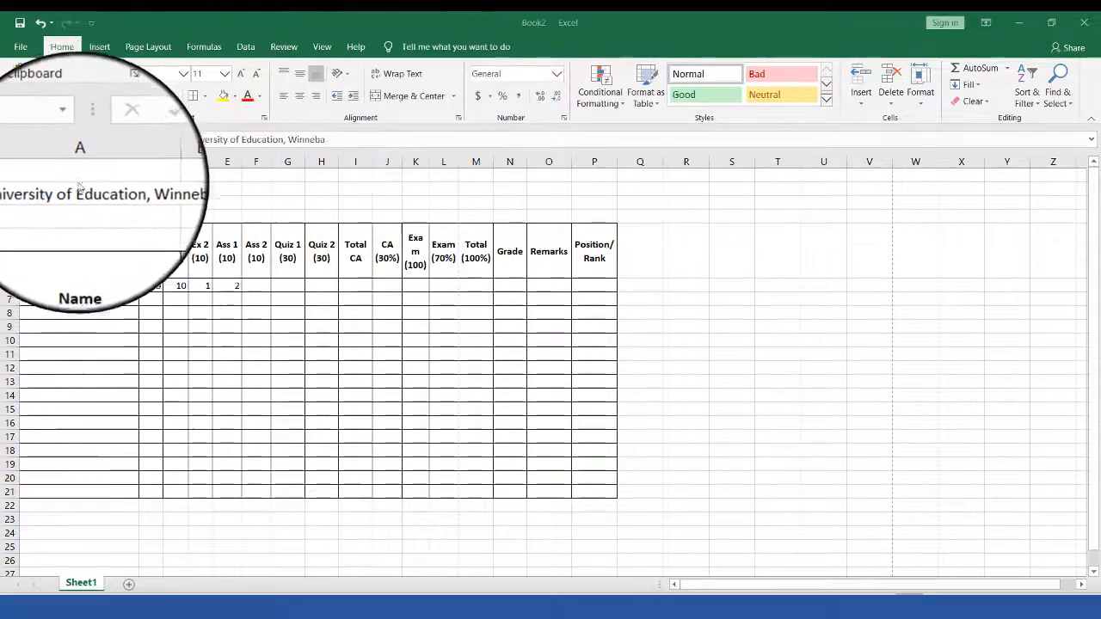
click(78, 186)
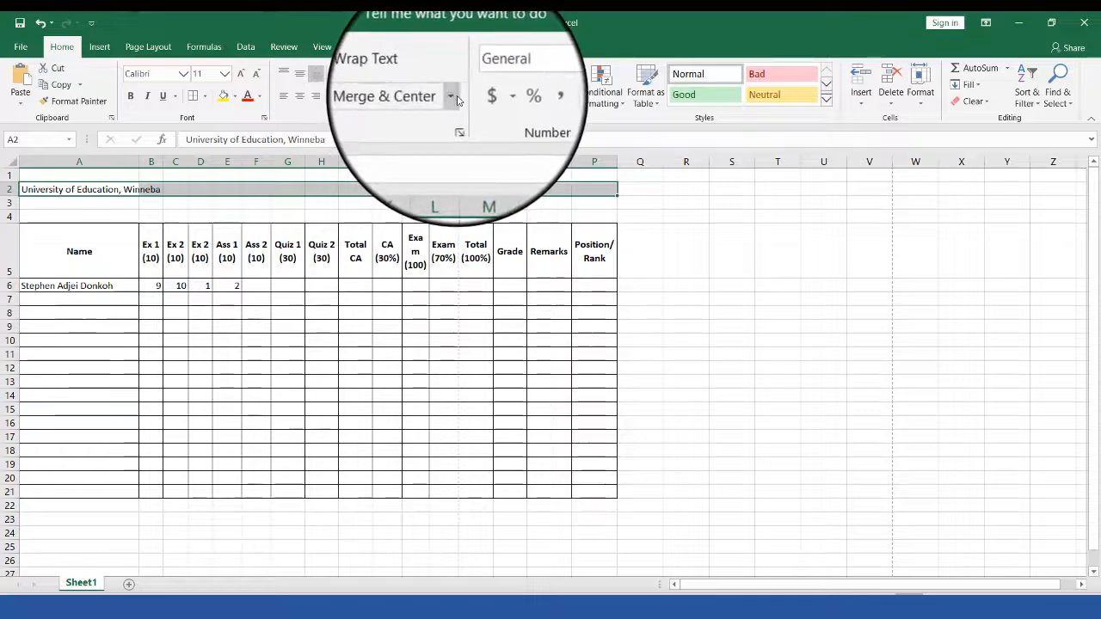
click(456, 96)
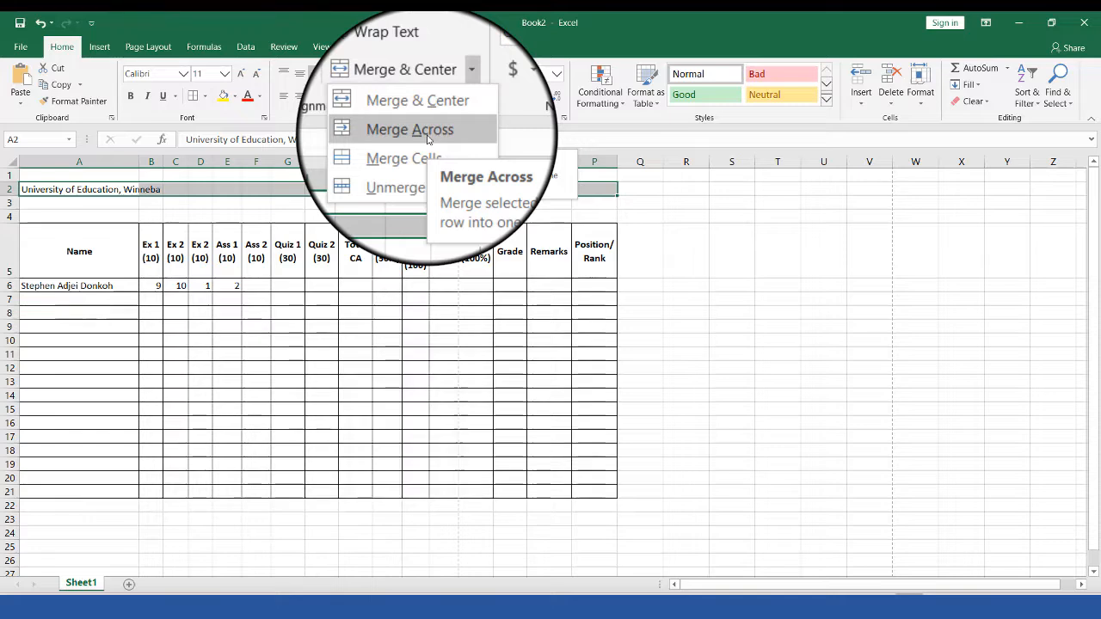
click(7, 191)
click(7, 189)
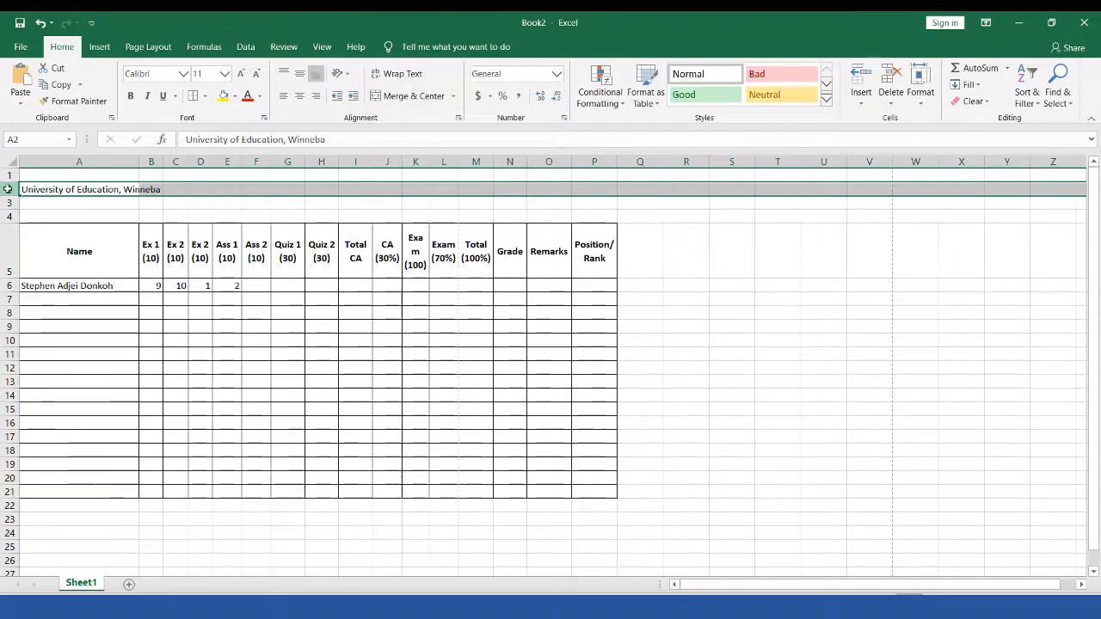
drag(74, 189, 597, 187)
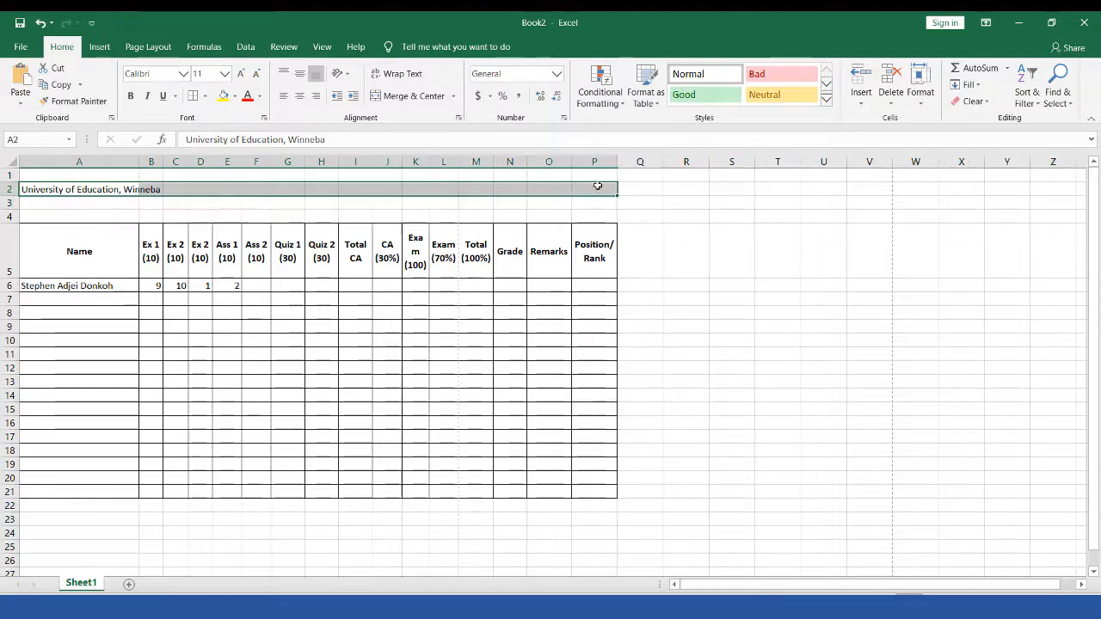
click(456, 96)
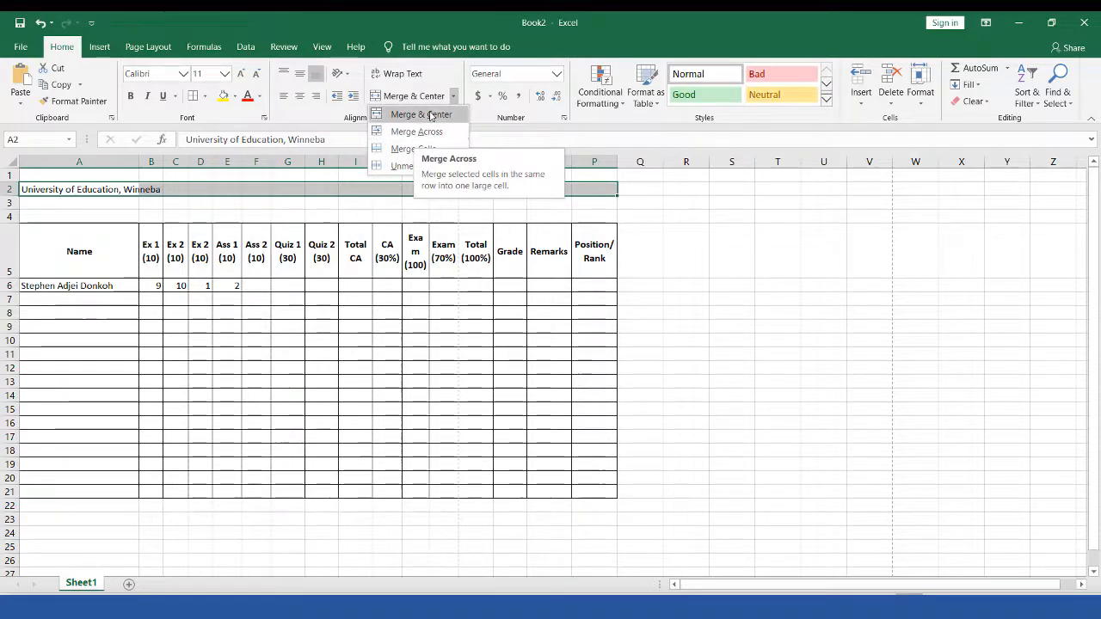
click(426, 115)
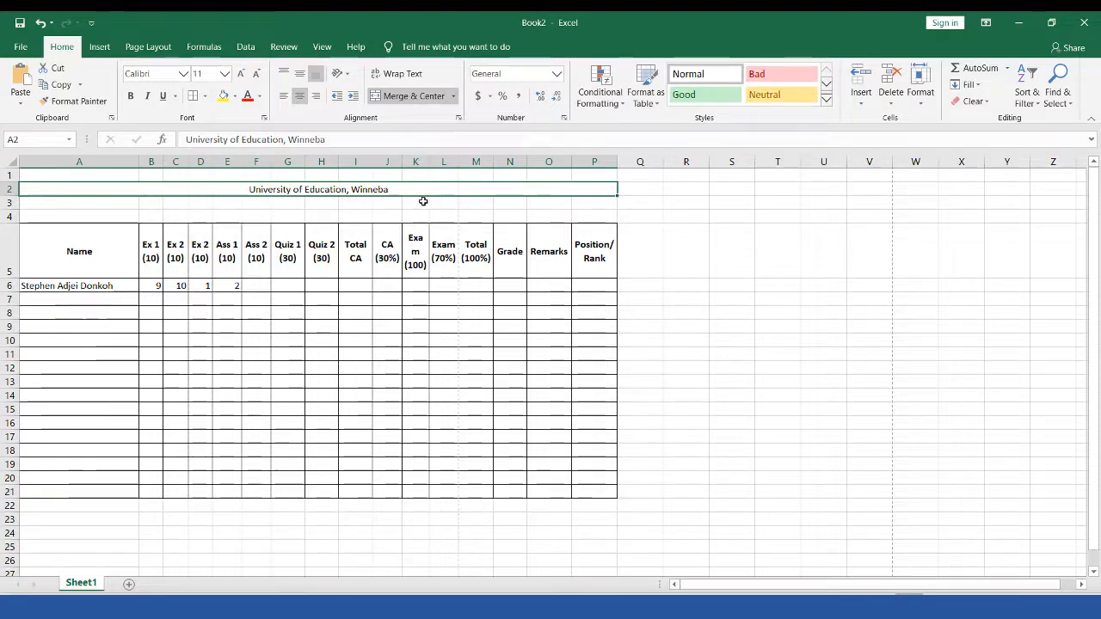
click(423, 201)
click(284, 189)
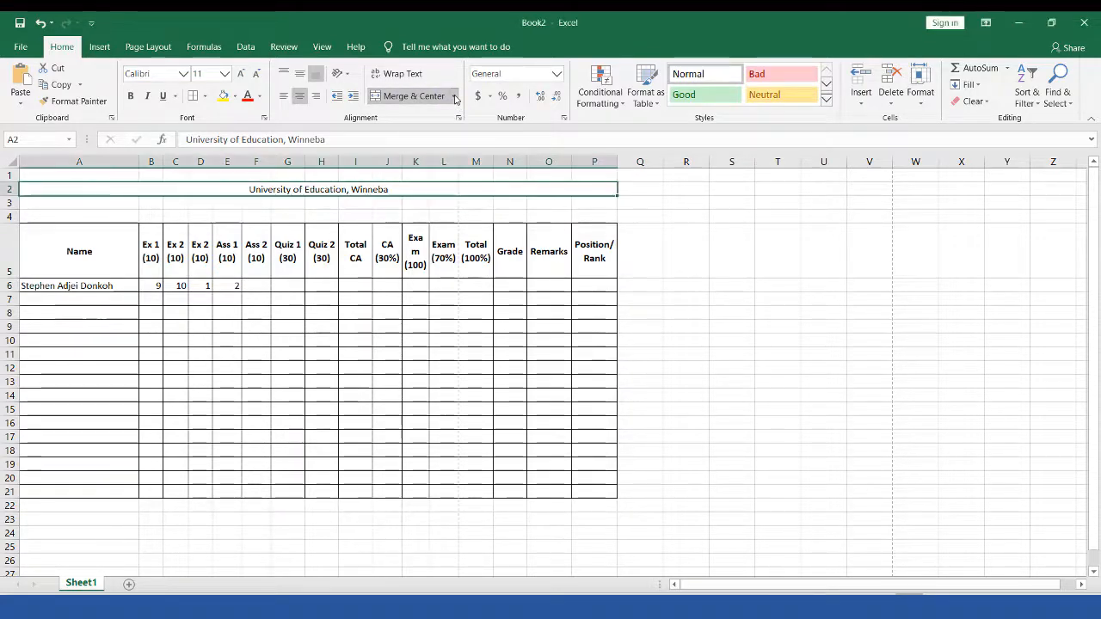
click(454, 96)
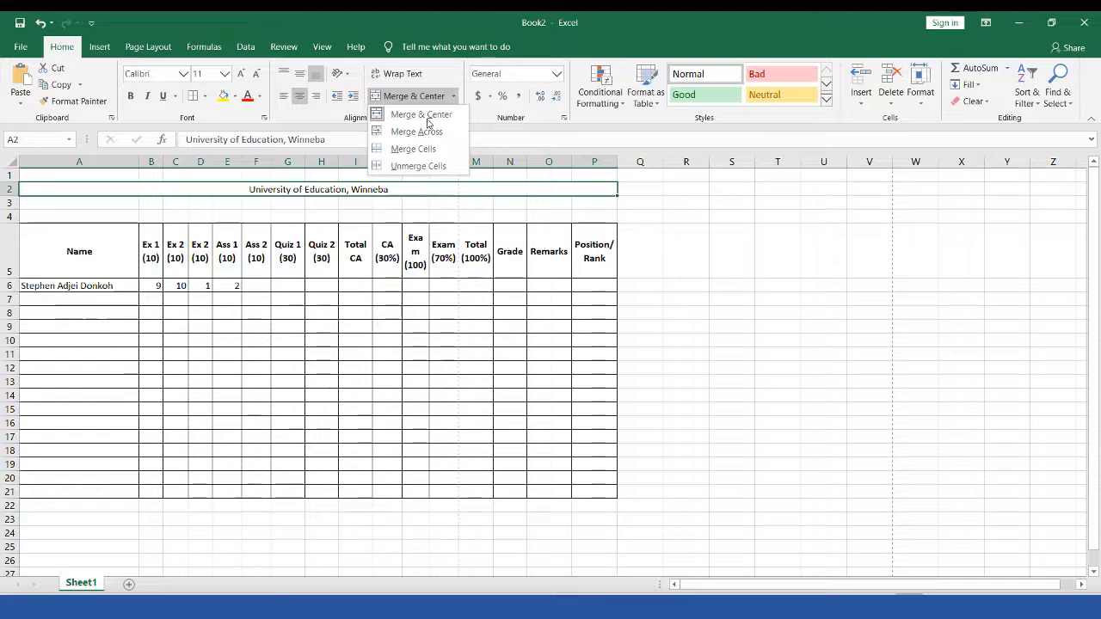
click(418, 166)
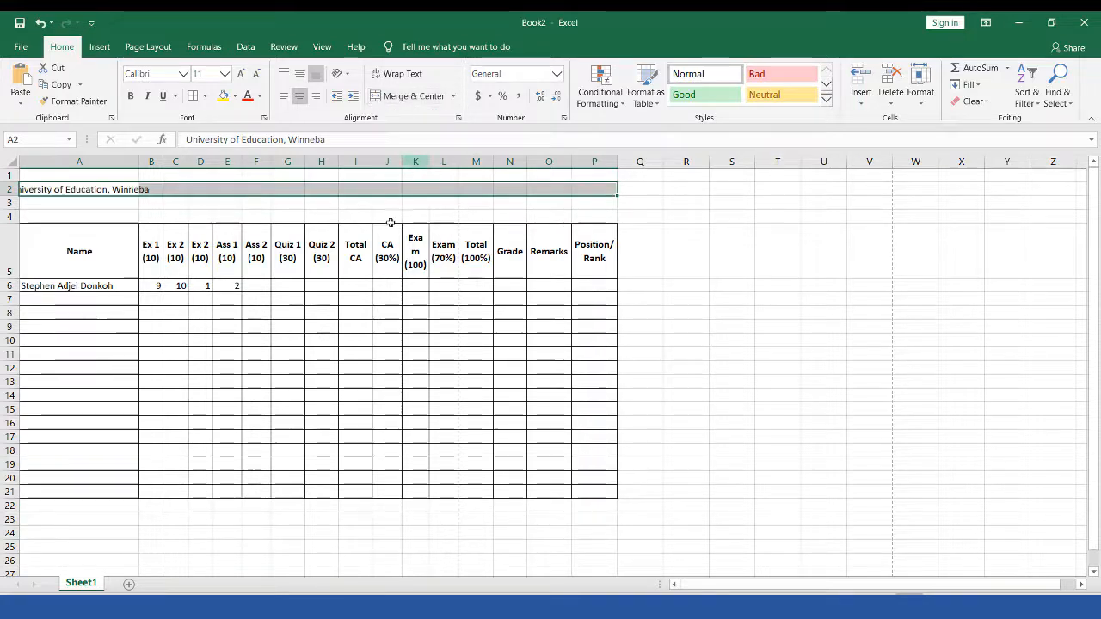
click(349, 190)
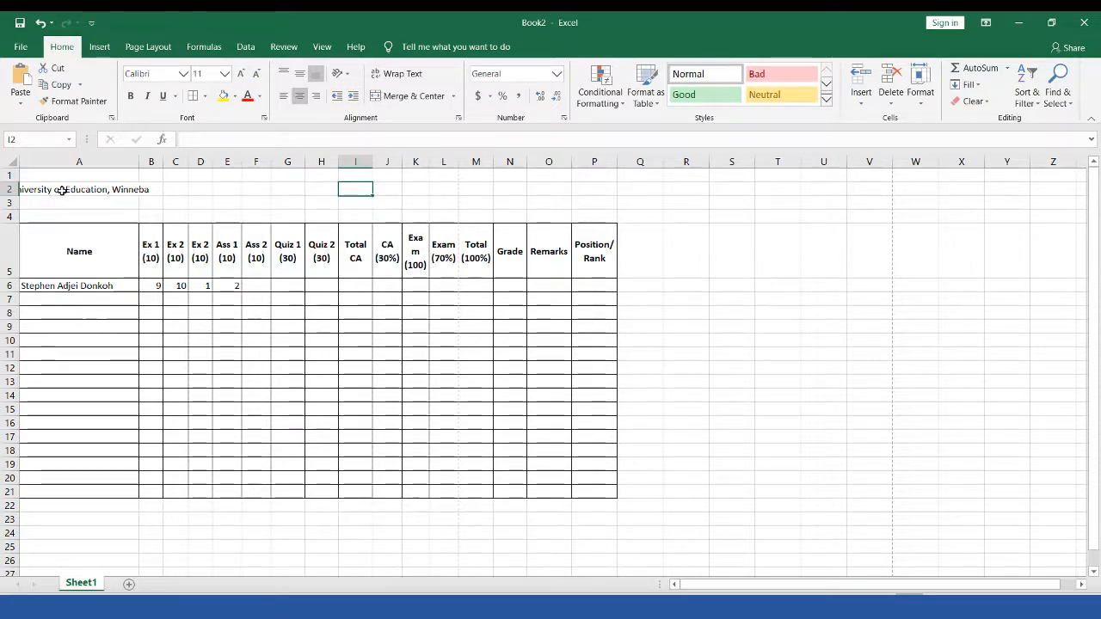
drag(62, 190, 596, 192)
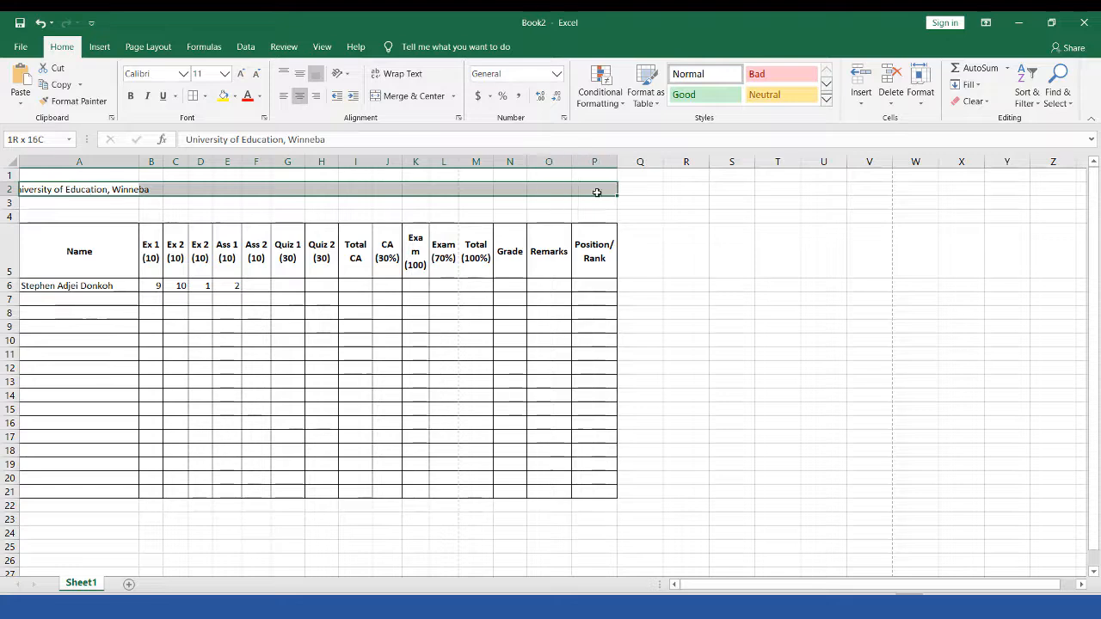
click(407, 95)
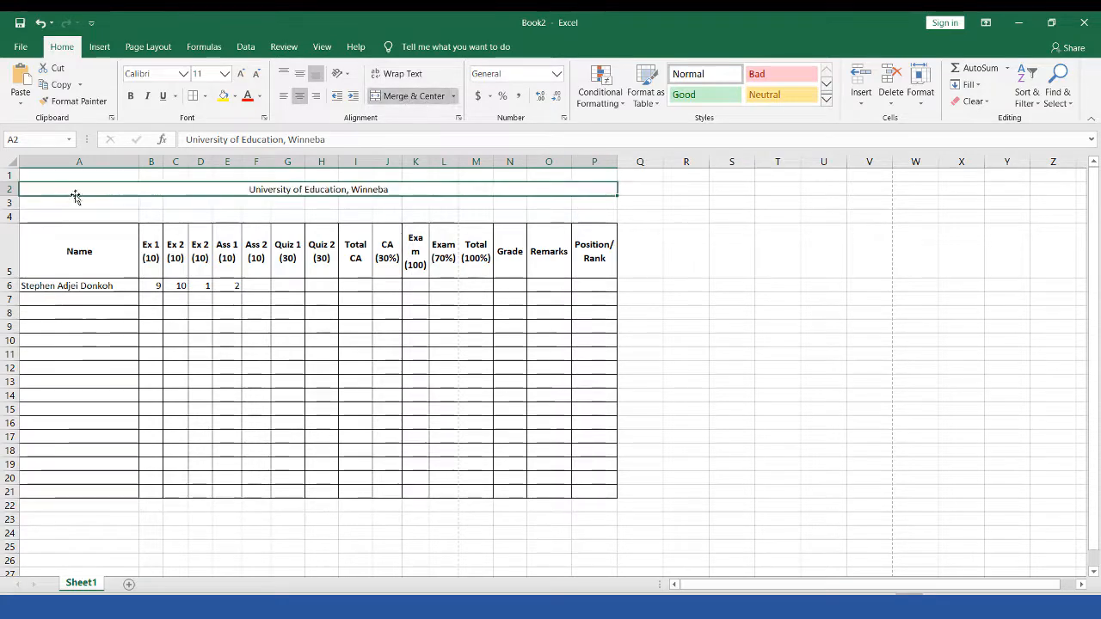
drag(89, 201, 589, 202)
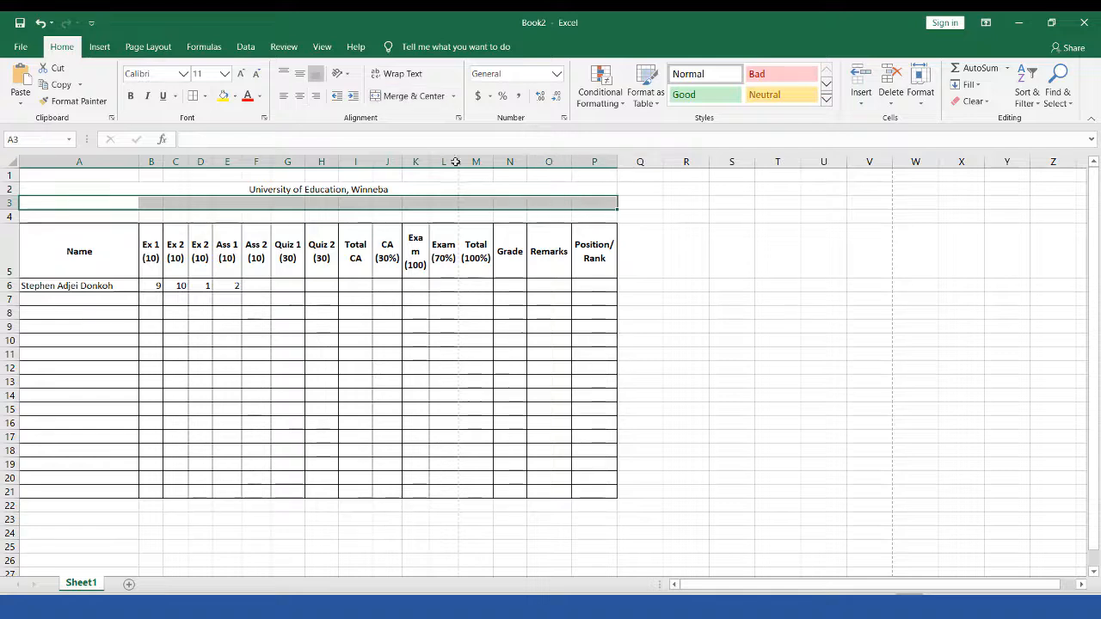
Step: Merge row 3 across the table and enter the subtitle 'Political Science'
click(408, 96)
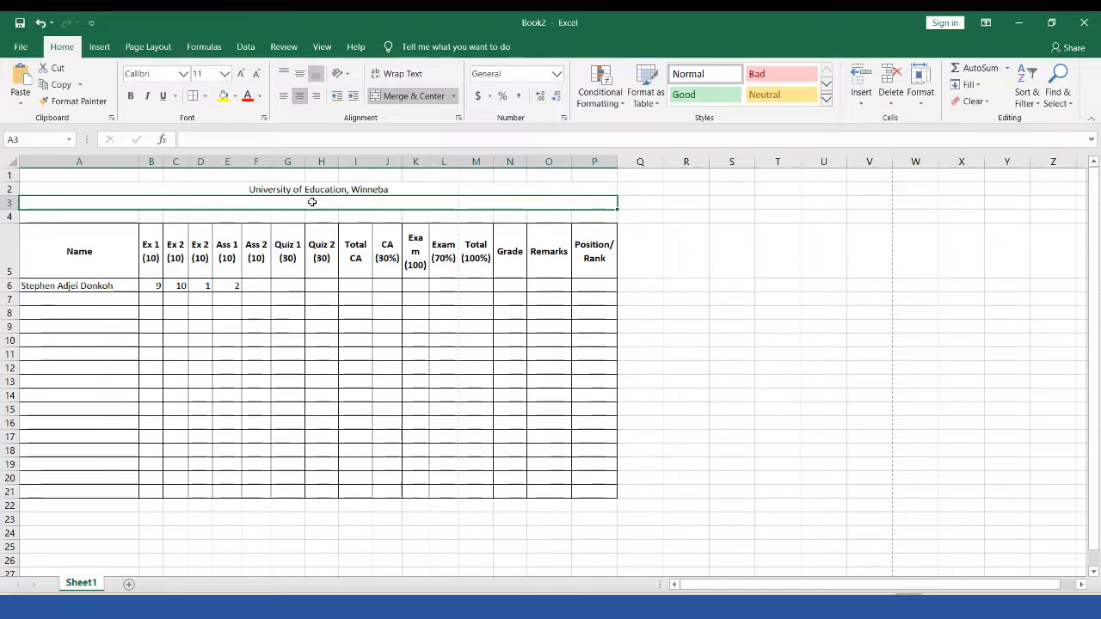
text(Political)
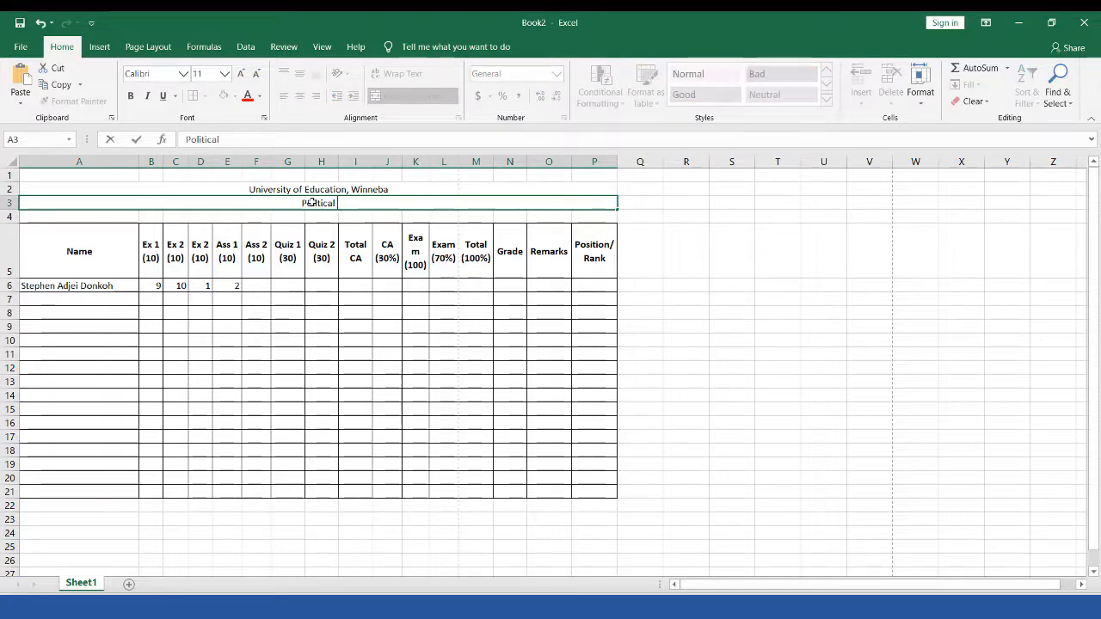
text( Science)
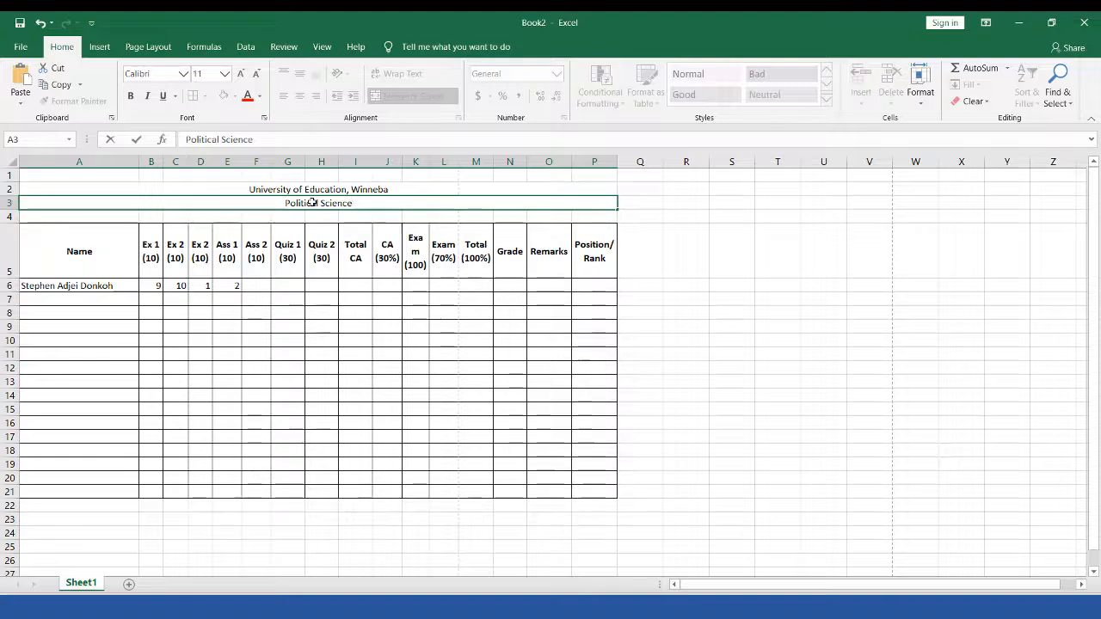
text( Group)
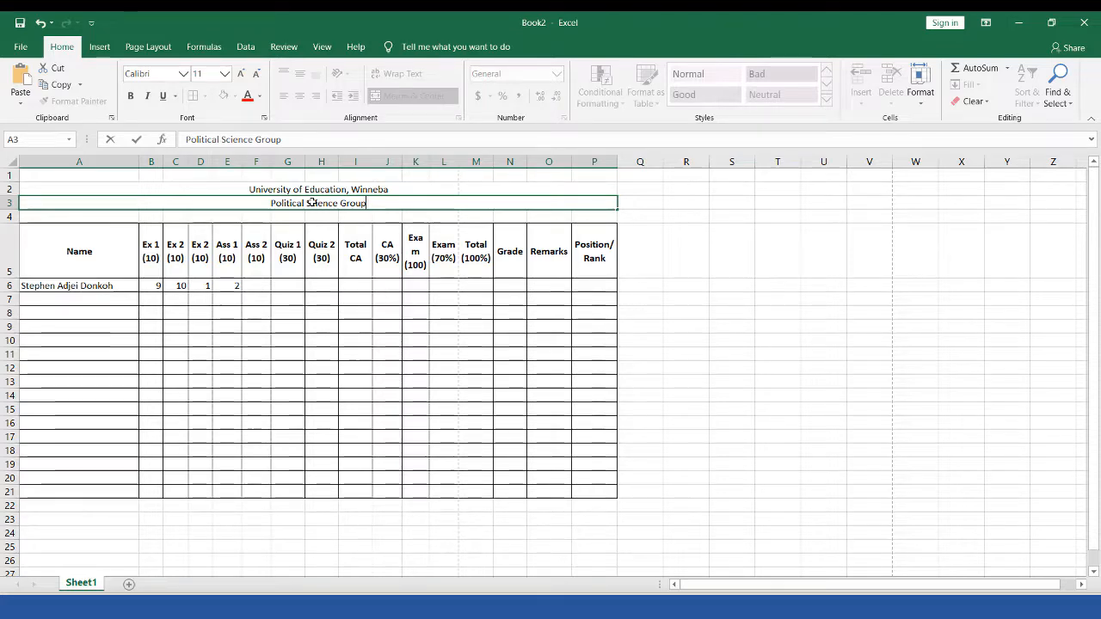
key(BackSpace)
key(BackSpace)
key(BackSpace)
key(BackSpace)
key(BackSpace)
key(BackSpace)
key(BackSpace)
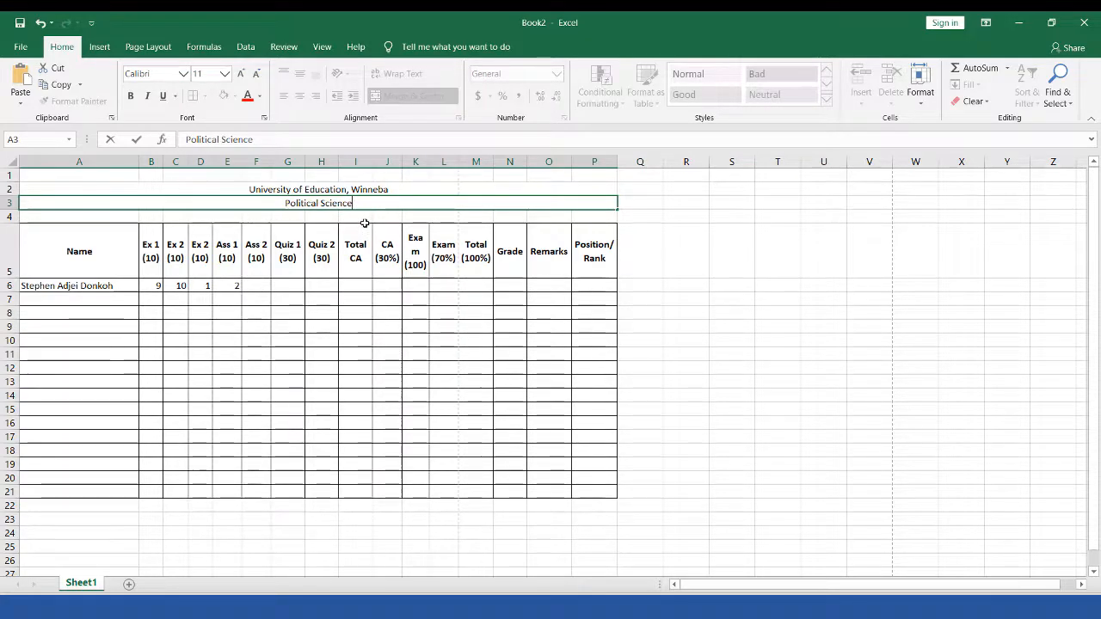
click(363, 217)
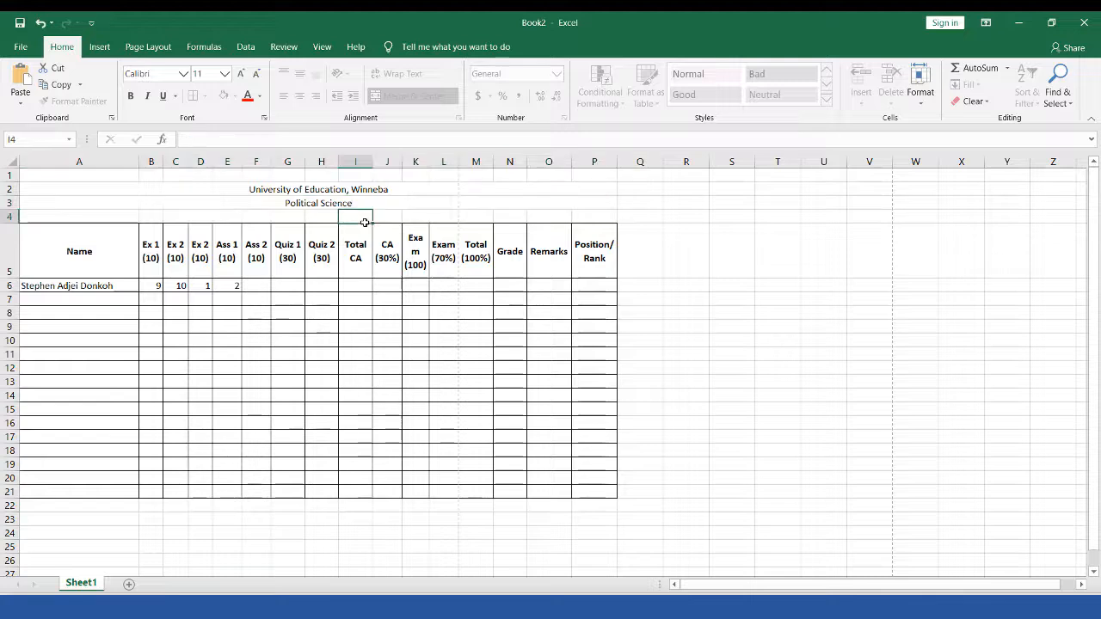
click(53, 215)
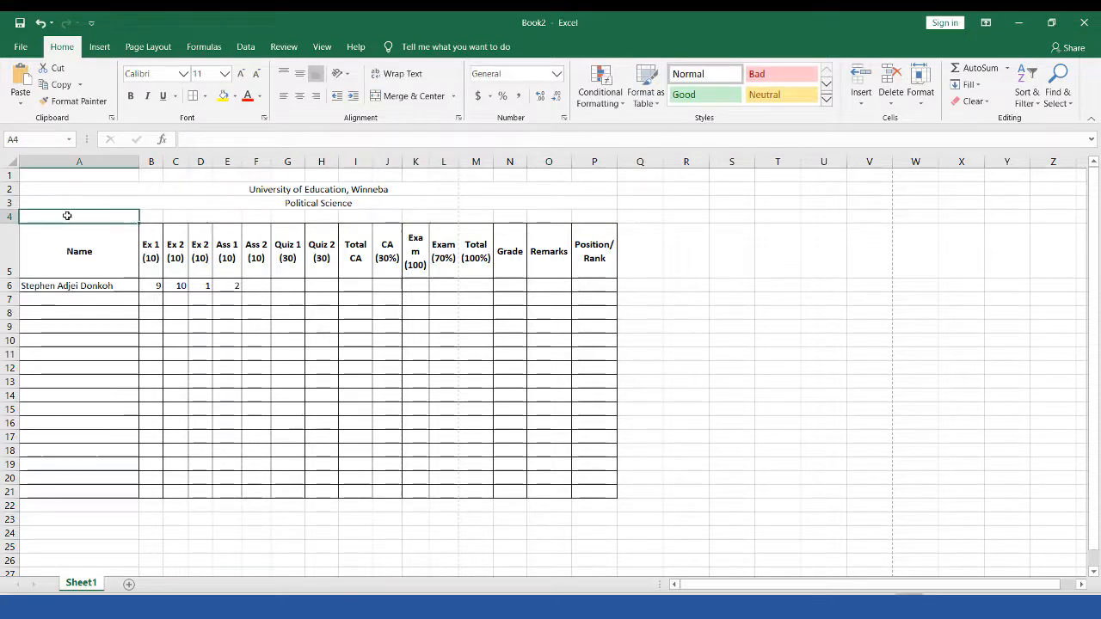
Step: Insert a blank sheet row at row 4 above the table headers
click(9, 216)
click(860, 98)
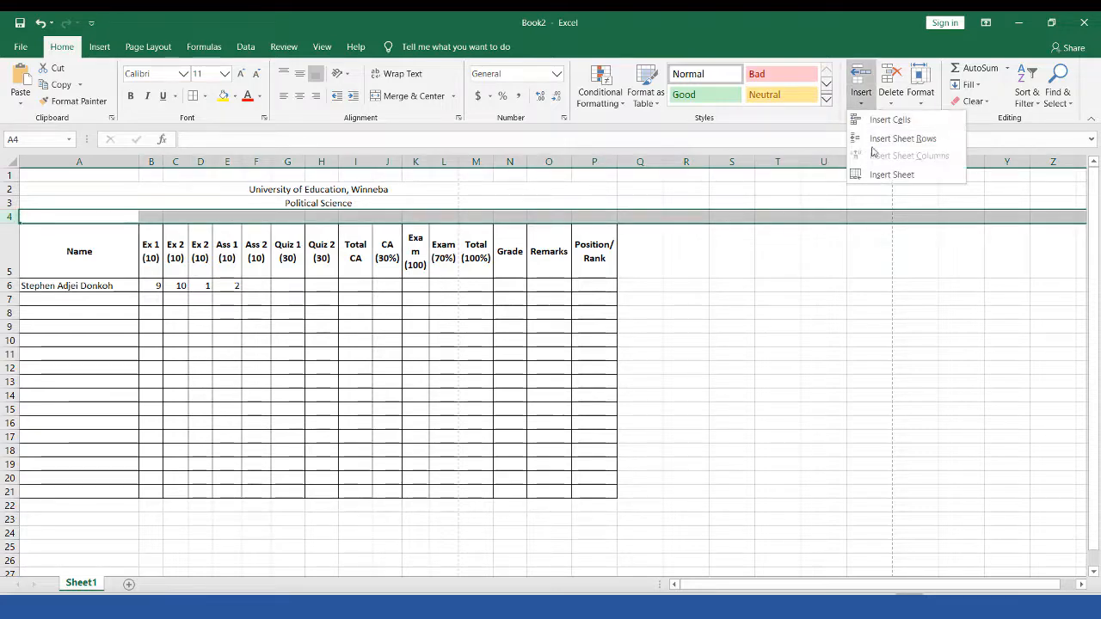
click(879, 140)
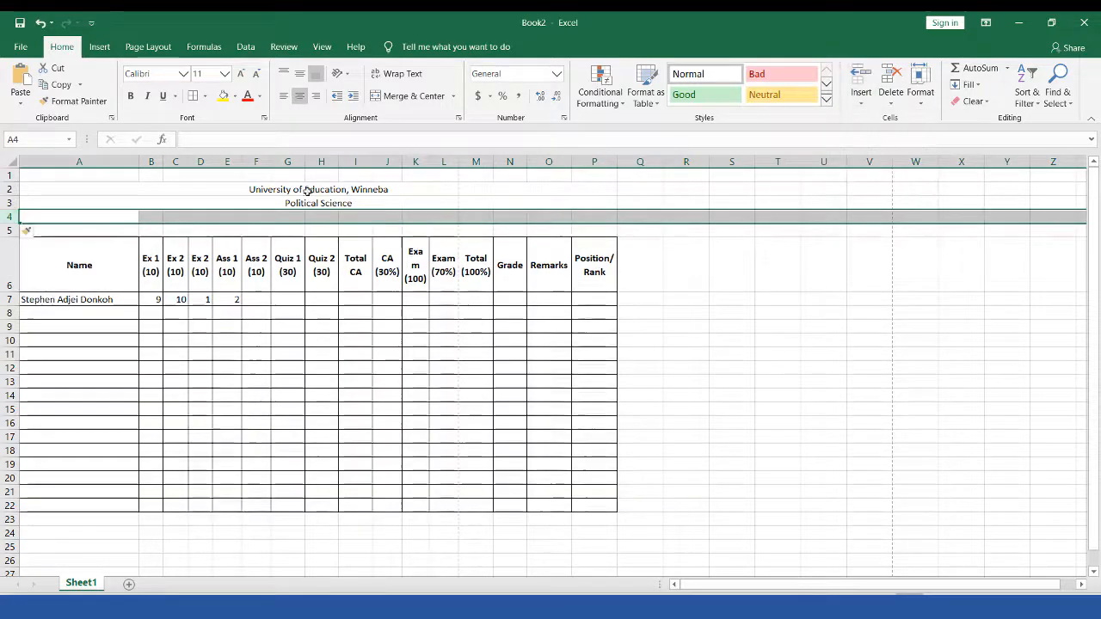
Step: Merge row 4 across the table, enter 'Group 1 and Two', and bold title rows 2–4
click(532, 216)
drag(123, 216, 594, 215)
click(407, 96)
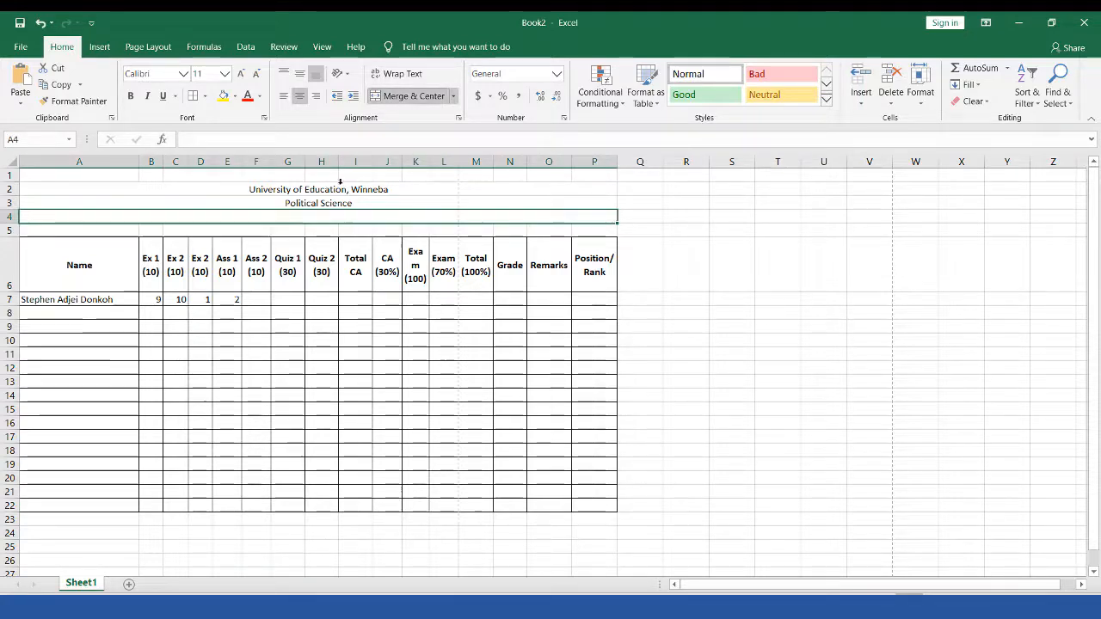
text(G)
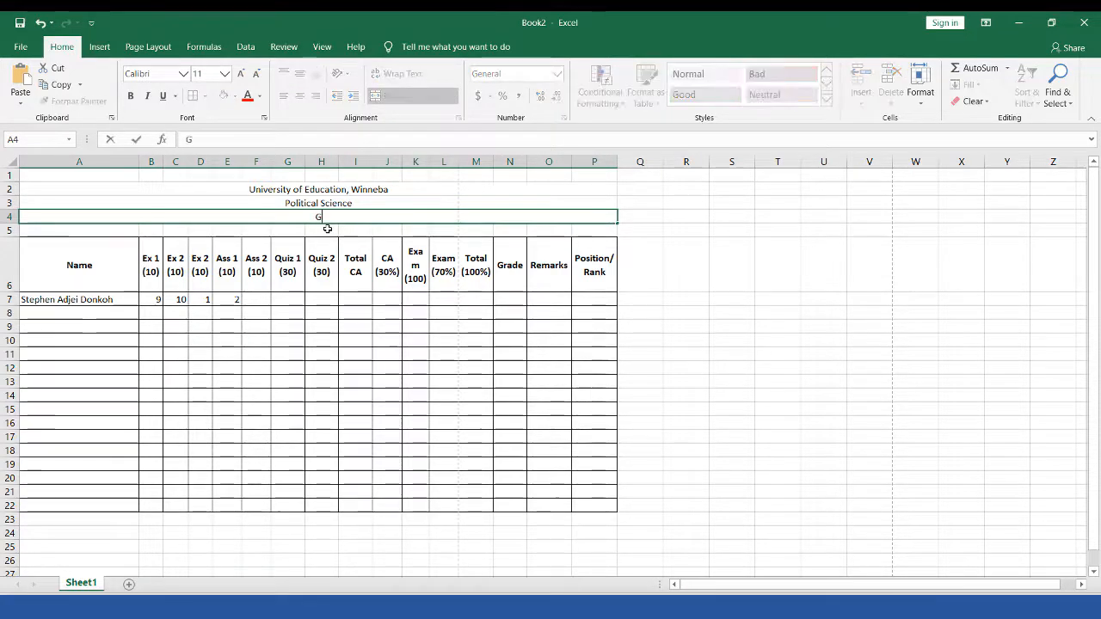
text(roup one and)
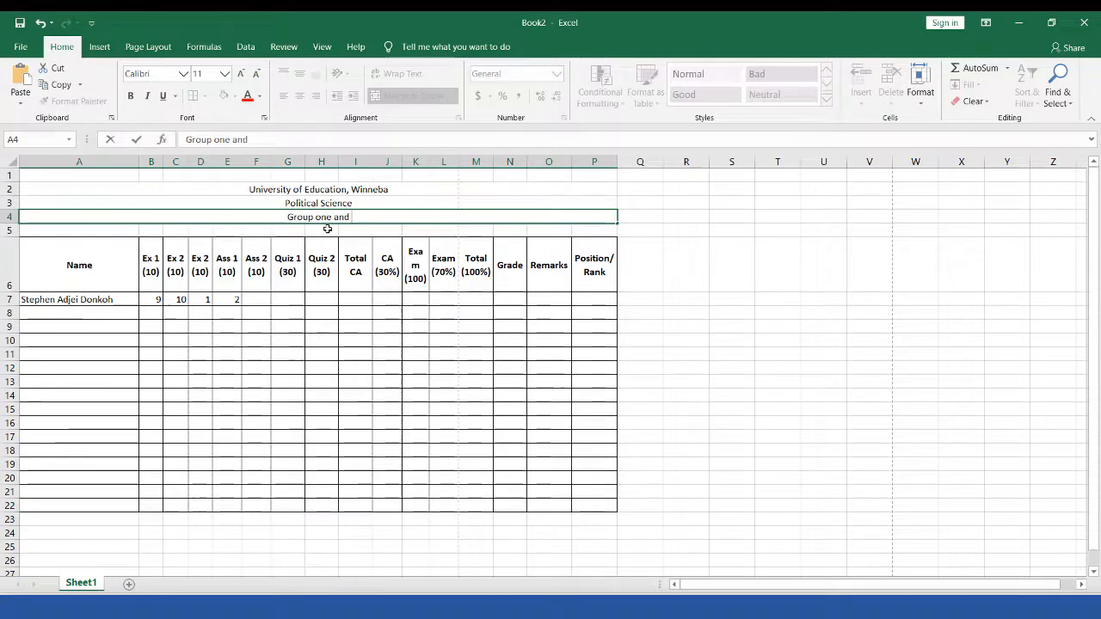
key(BackSpace)
key(BackSpace)
key(BackSpace)
key(BackSpace)
key(BackSpace)
key(BackSpace)
key(BackSpace)
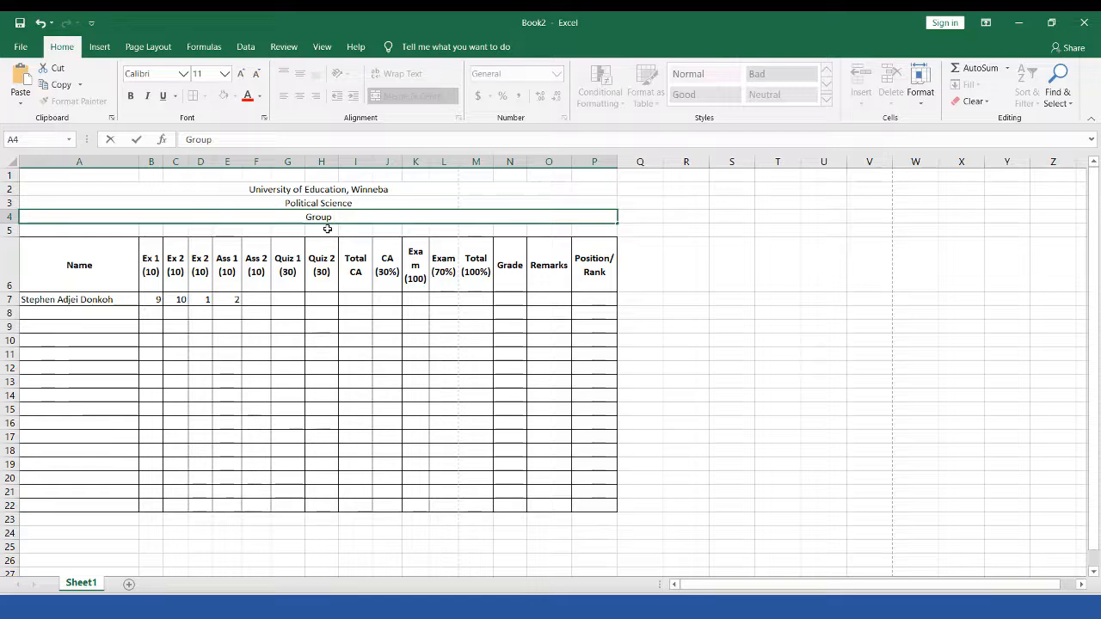
text(1 and Two)
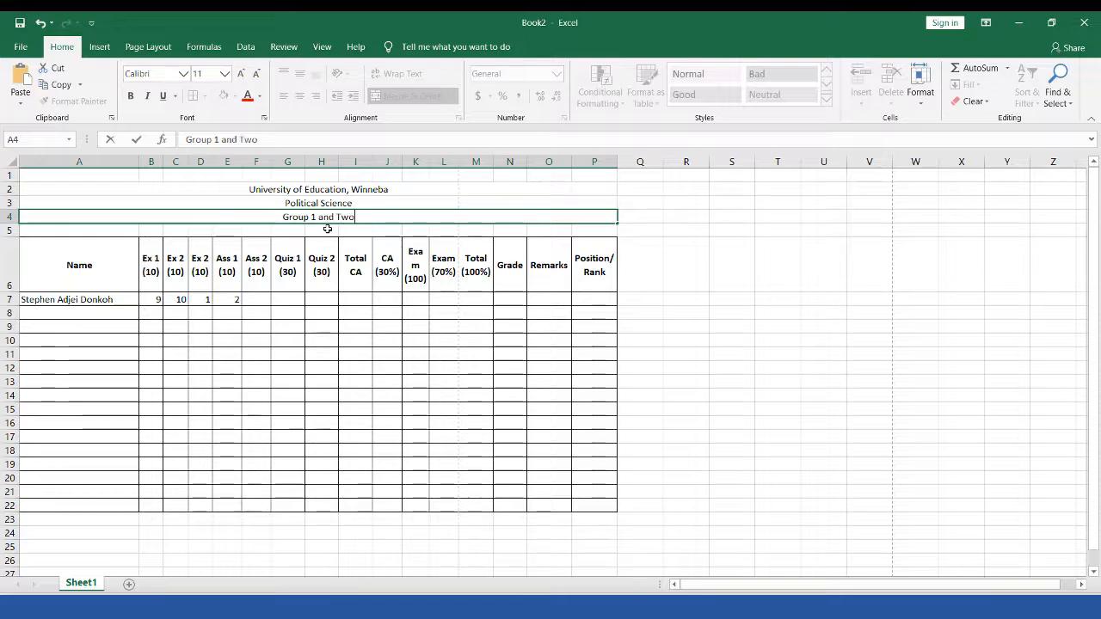
click(309, 189)
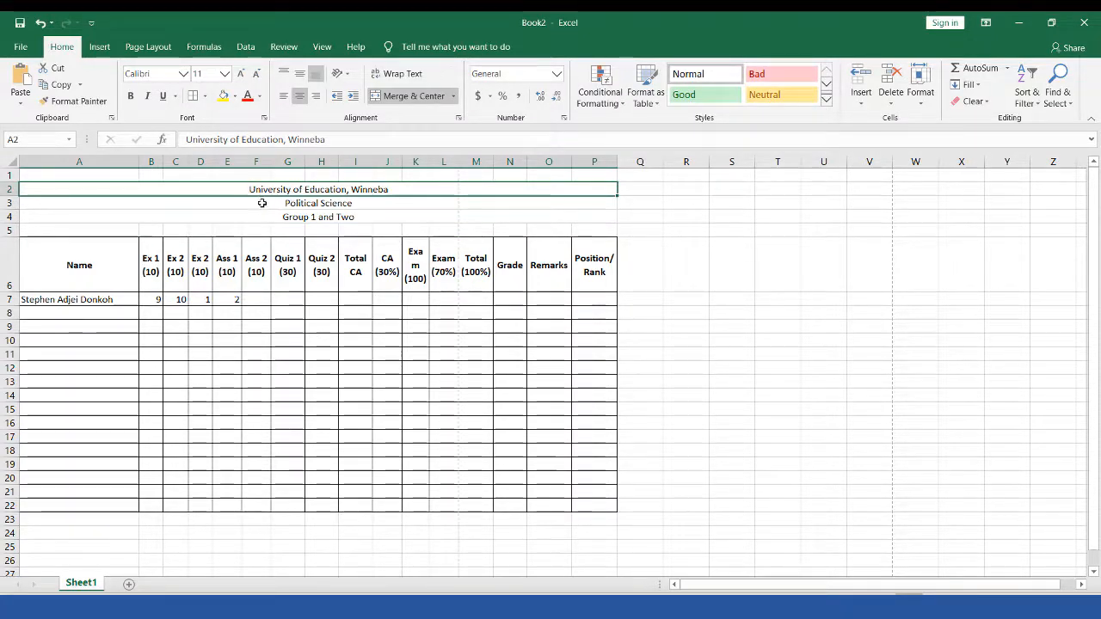
drag(261, 203, 265, 216)
click(132, 98)
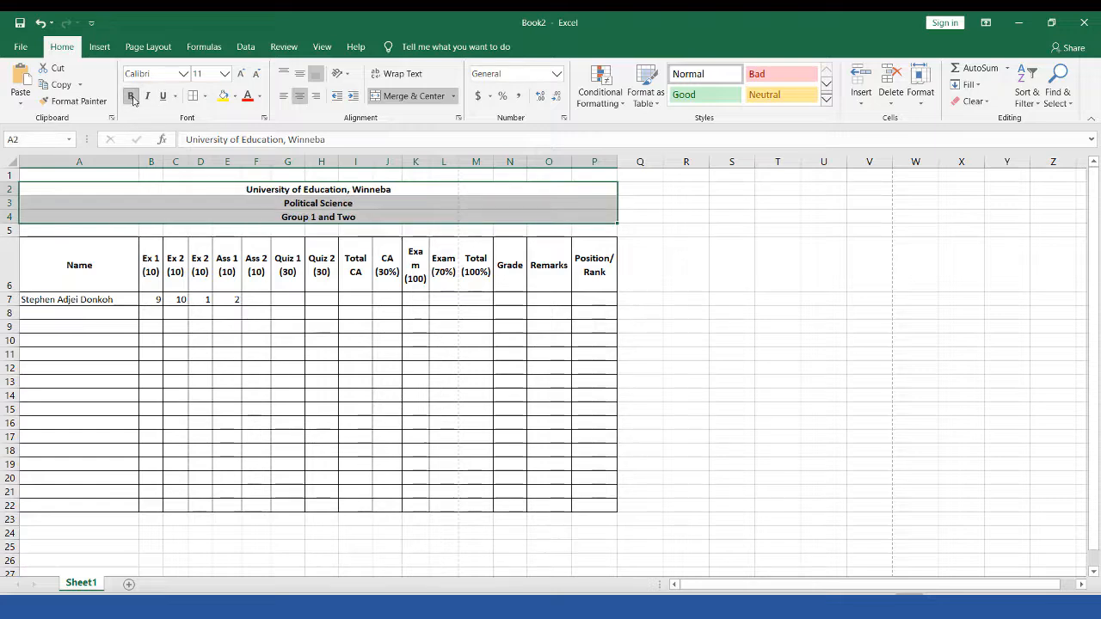
Step: Enlarge the three title lines in A2:P4 to 16-point font, then go to the File page
click(242, 73)
click(242, 74)
click(241, 74)
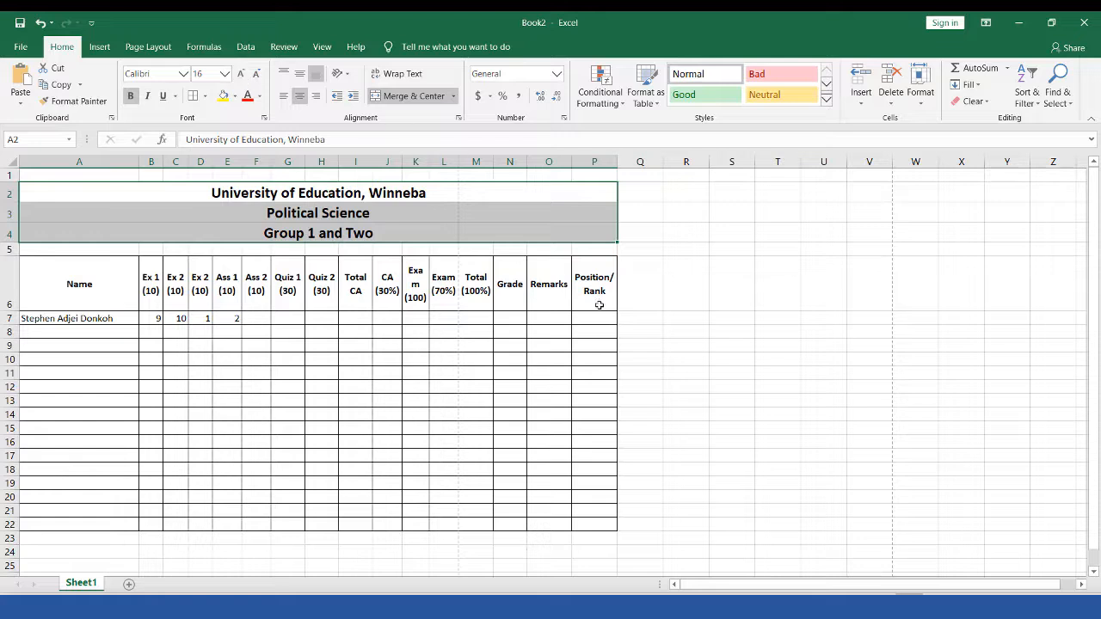
click(637, 292)
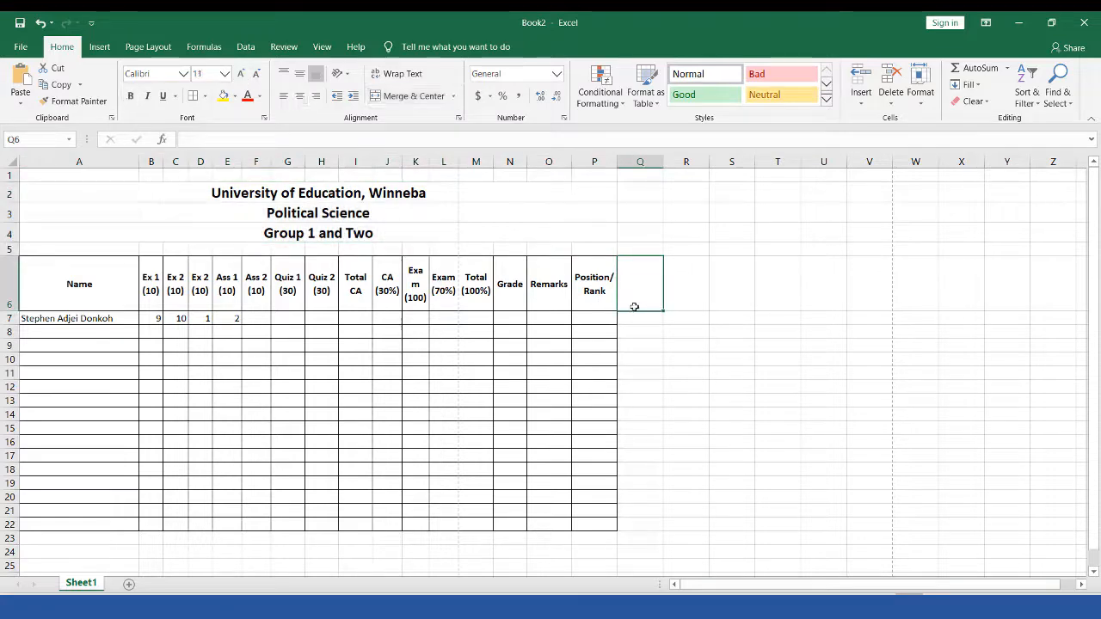
click(696, 441)
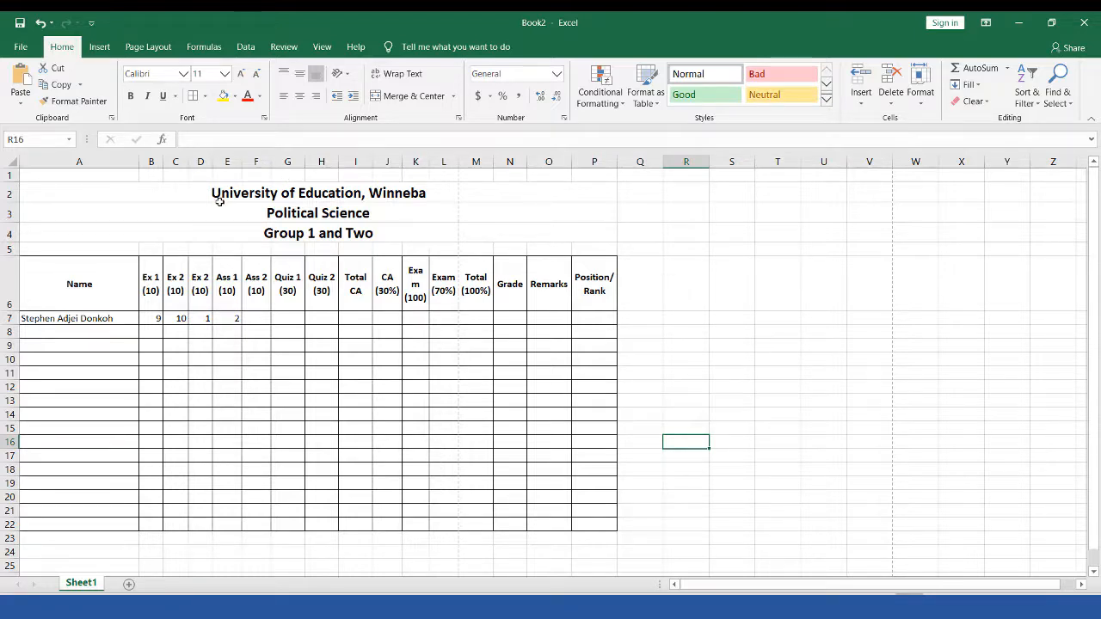
click(24, 46)
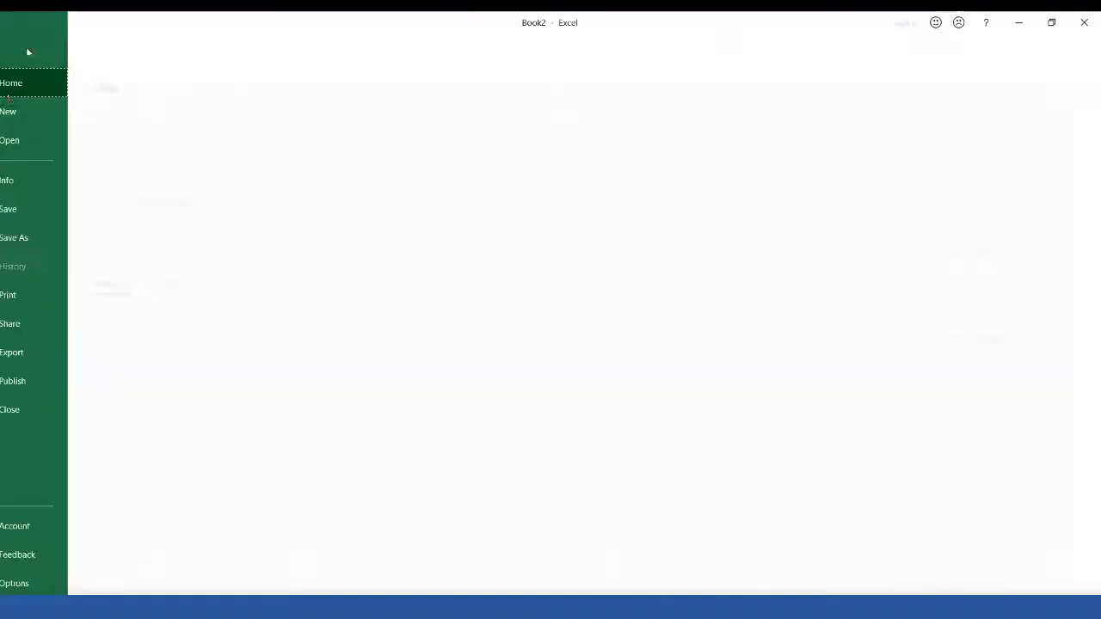
Step: Review the portrait print preview, where the table cuts off after Exam (70%), then return to the sheet
click(58, 297)
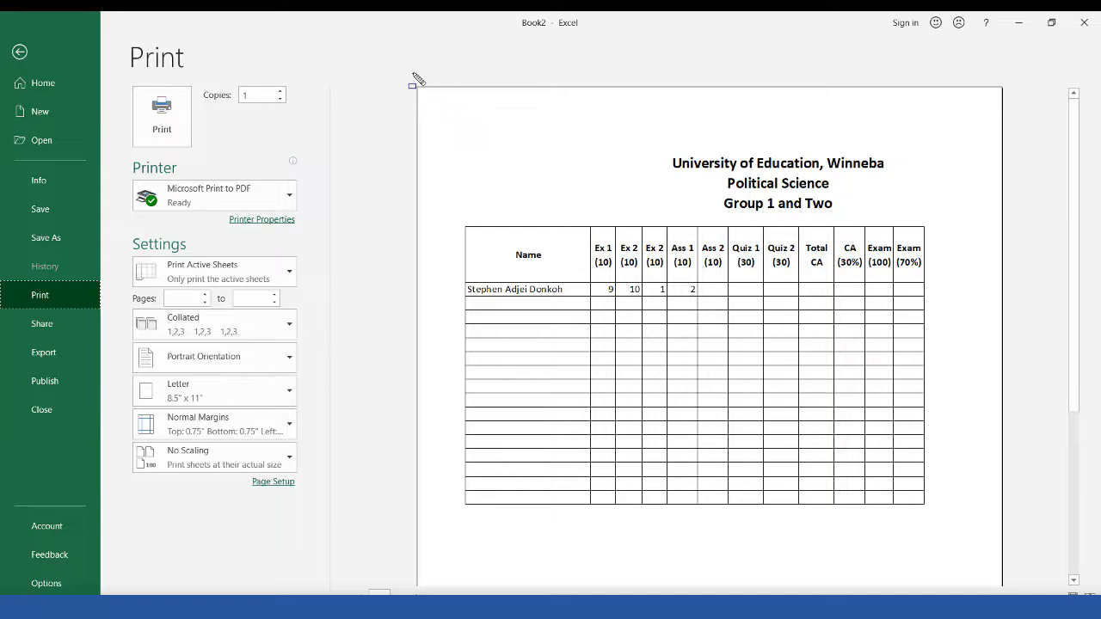
mouse_move(412, 73)
mouse_down()
mouse_move(909, 364)
mouse_move(1008, 560)
mouse_up()
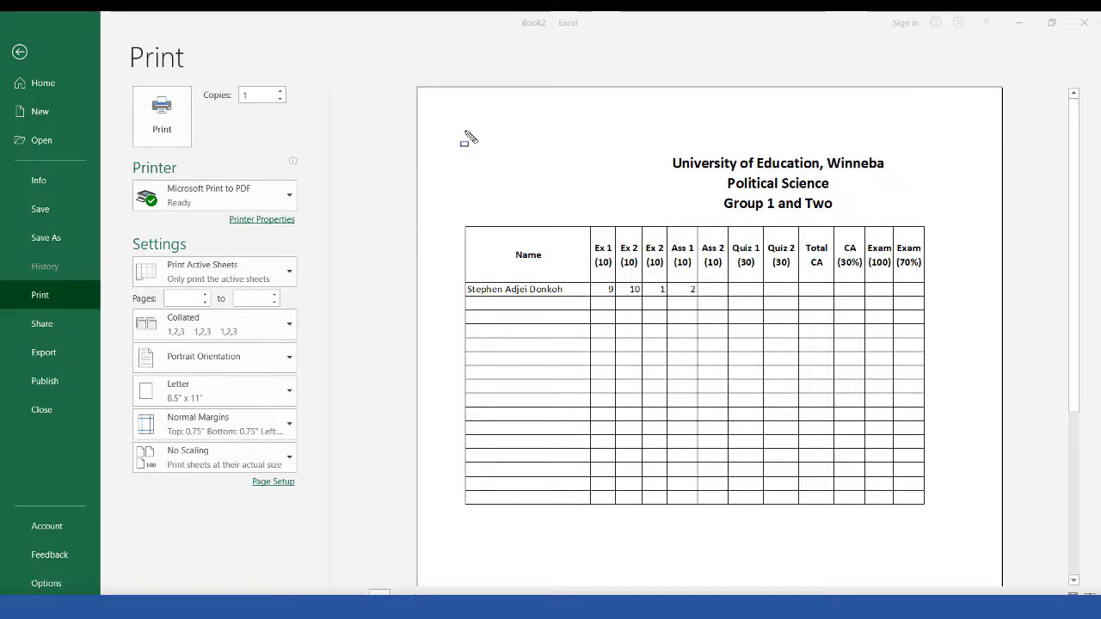
mouse_move(465, 131)
mouse_down()
mouse_move(777, 256)
mouse_move(939, 267)
mouse_move(928, 260)
mouse_up()
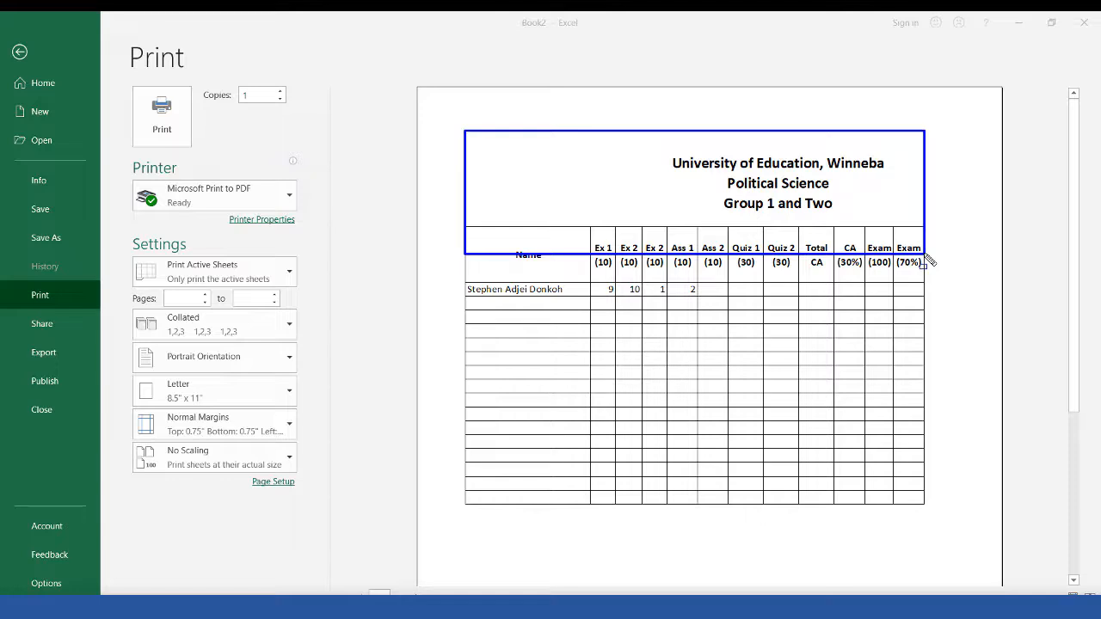
key(Escape)
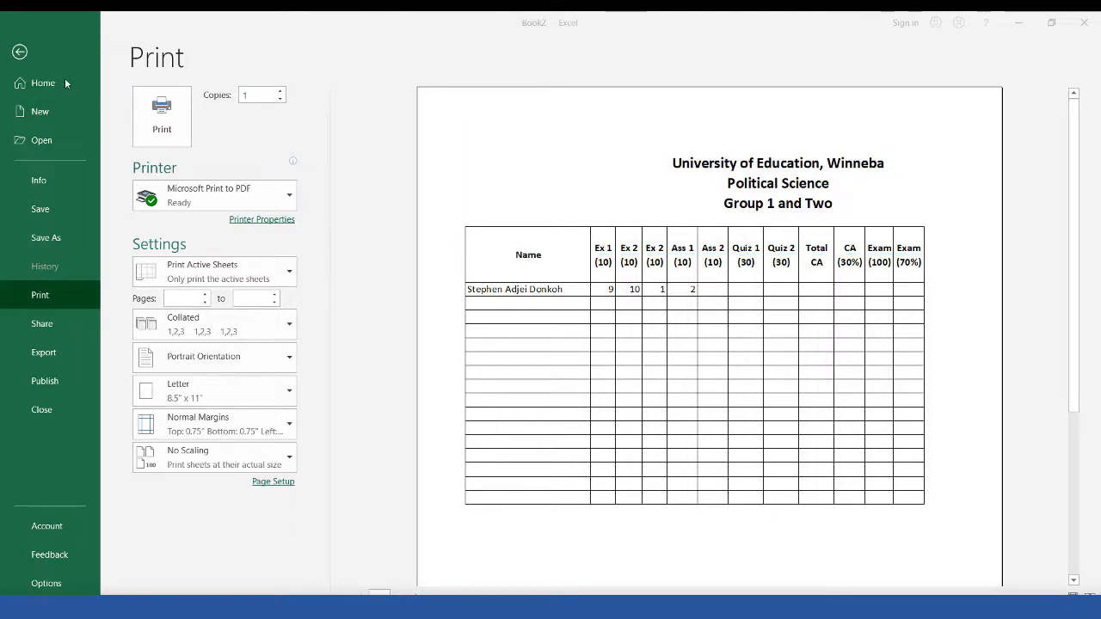
click(22, 54)
click(20, 53)
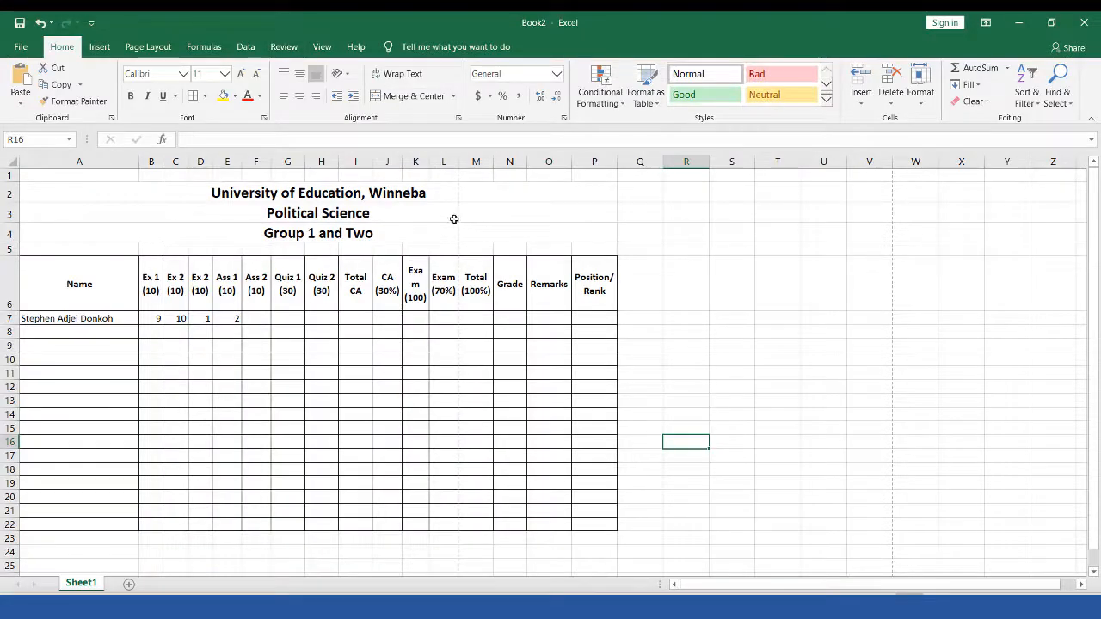
key(ctrl+alt+d)
drag(446, 164, 455, 186)
mouse_move(468, 232)
mouse_down()
mouse_move(471, 490)
mouse_move(459, 548)
mouse_move(471, 544)
mouse_up()
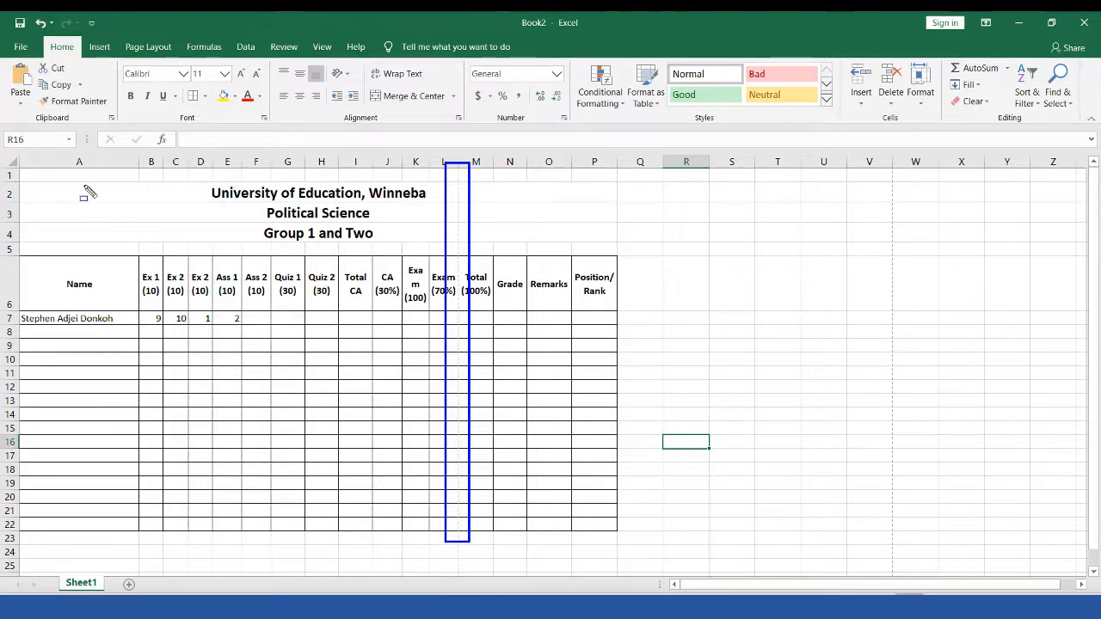
click(99, 80)
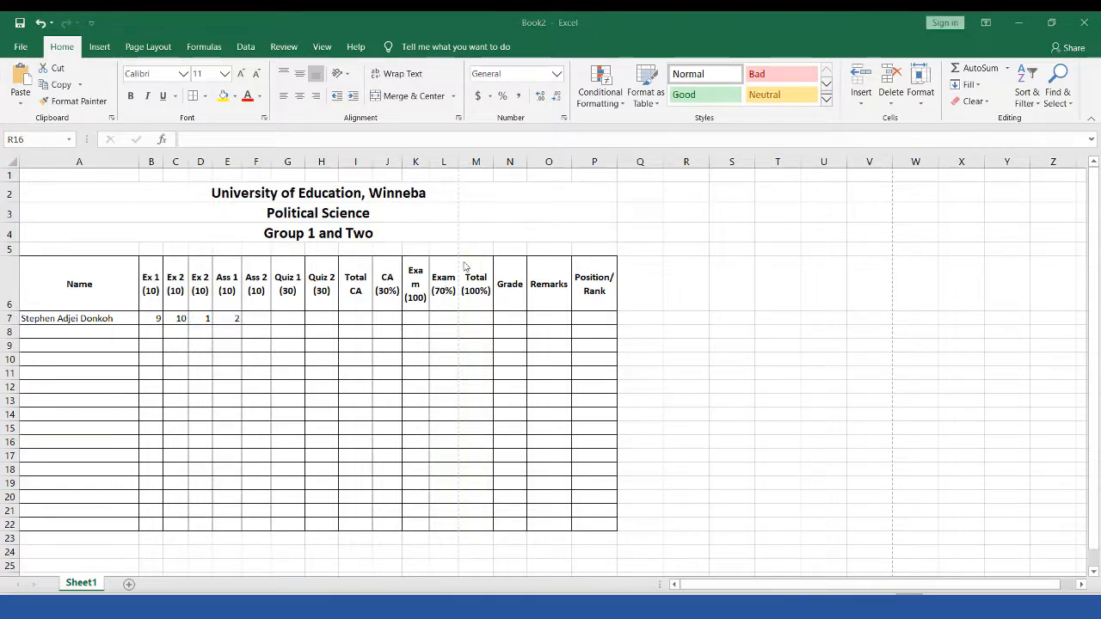
drag(454, 158, 480, 308)
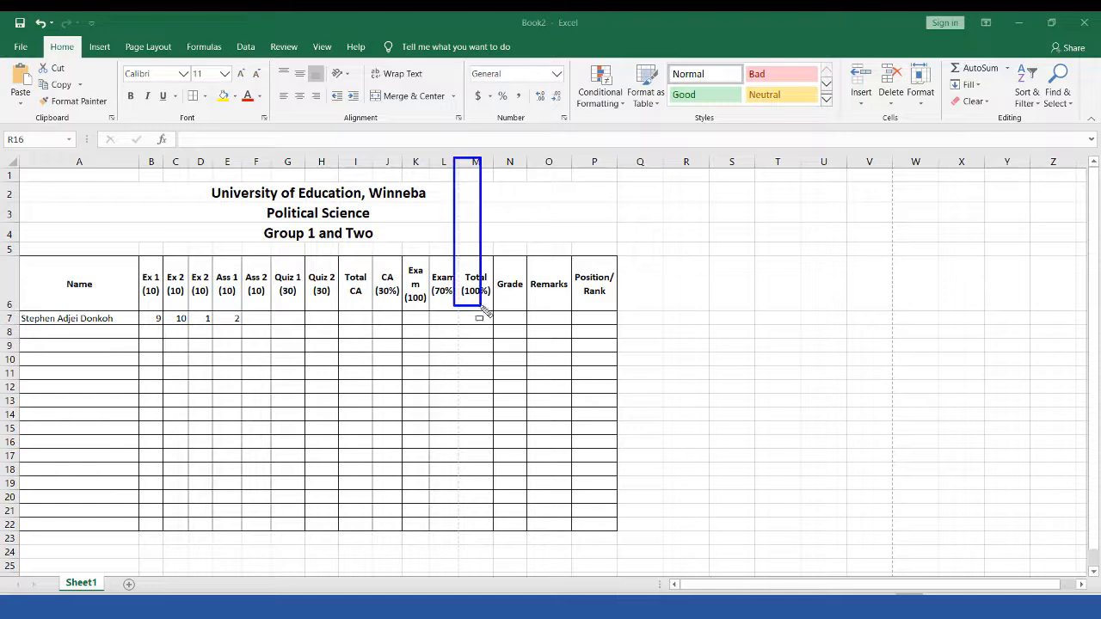
drag(462, 408, 471, 553)
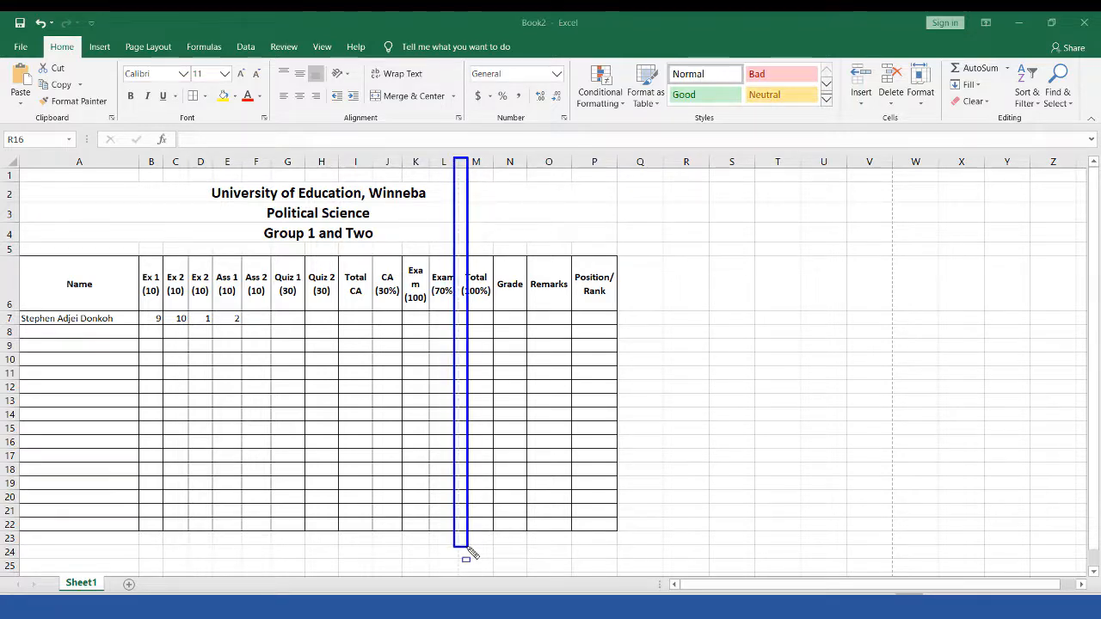
key(Escape)
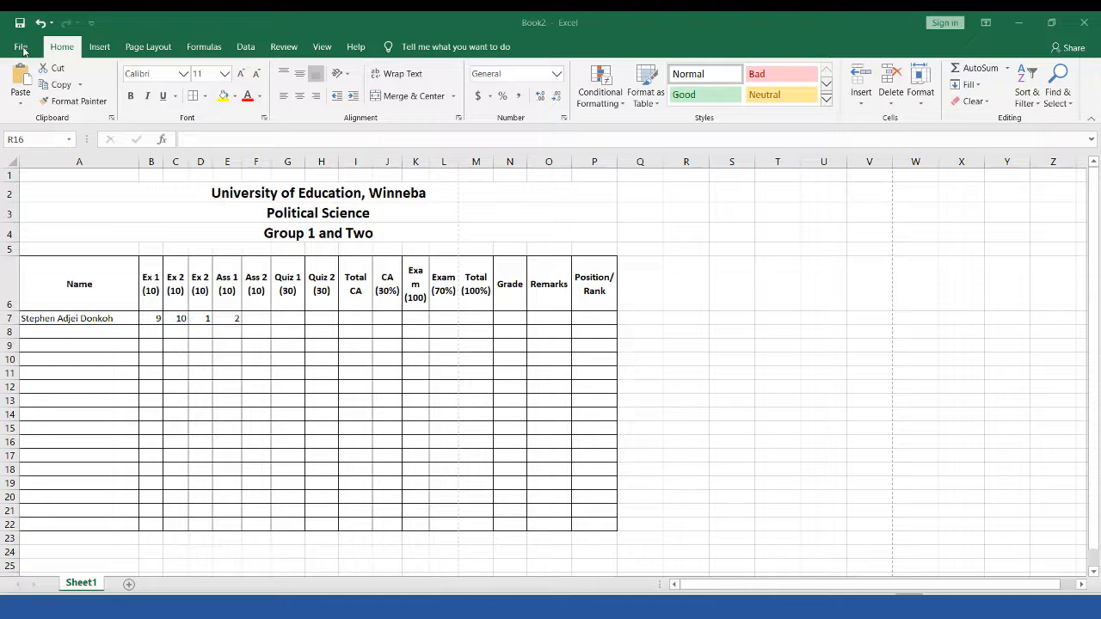
Step: Set the printout to Landscape orientation on Letter paper and return to the worksheet
click(21, 48)
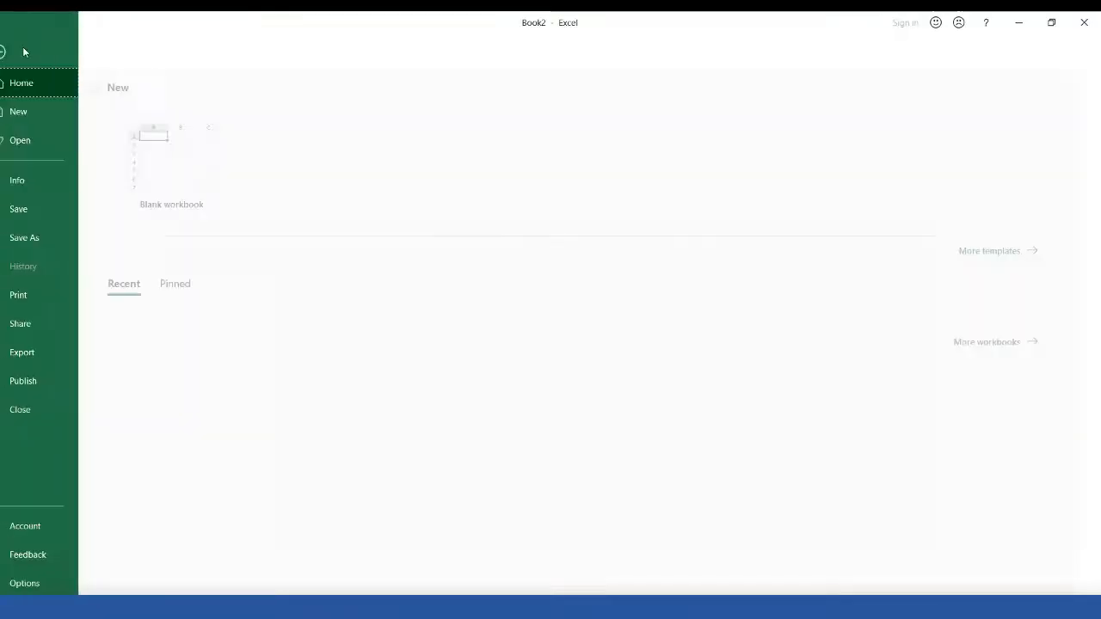
click(43, 295)
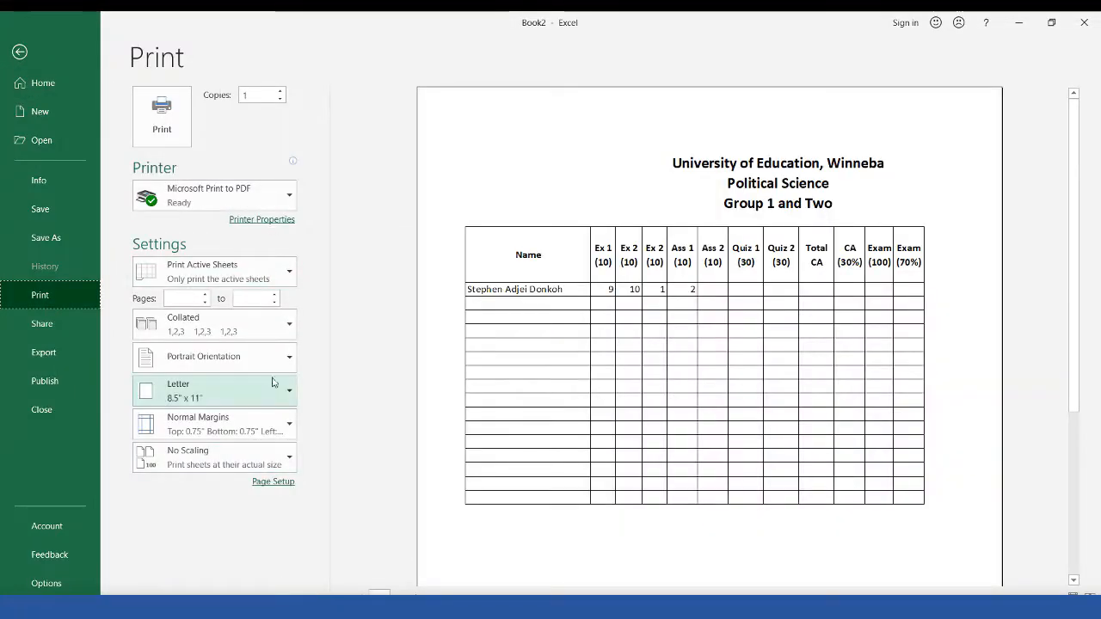
click(257, 389)
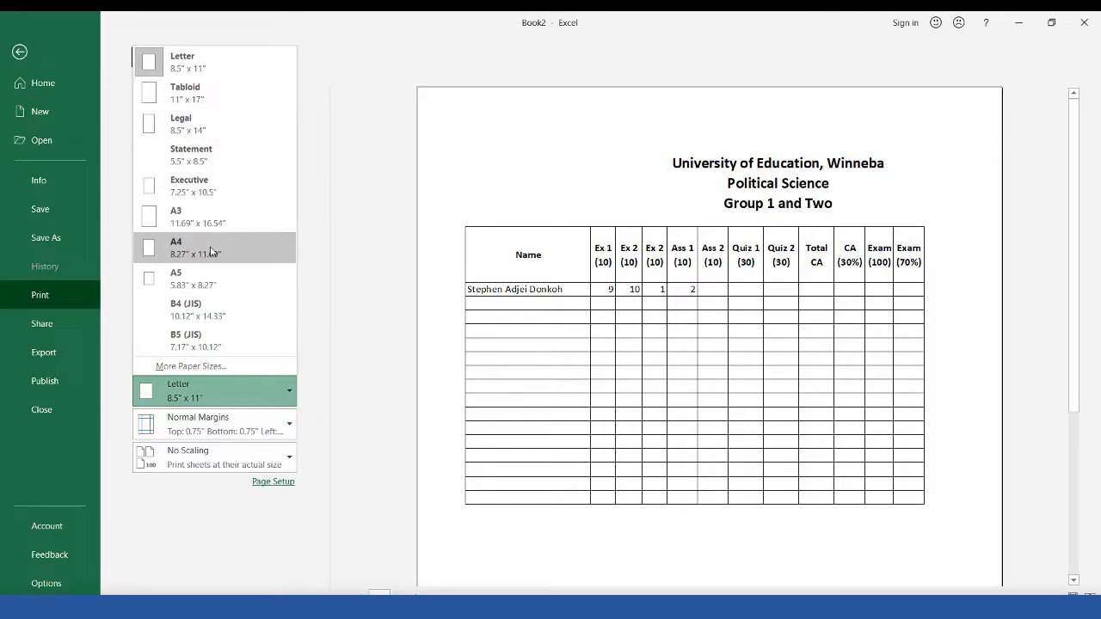
click(325, 424)
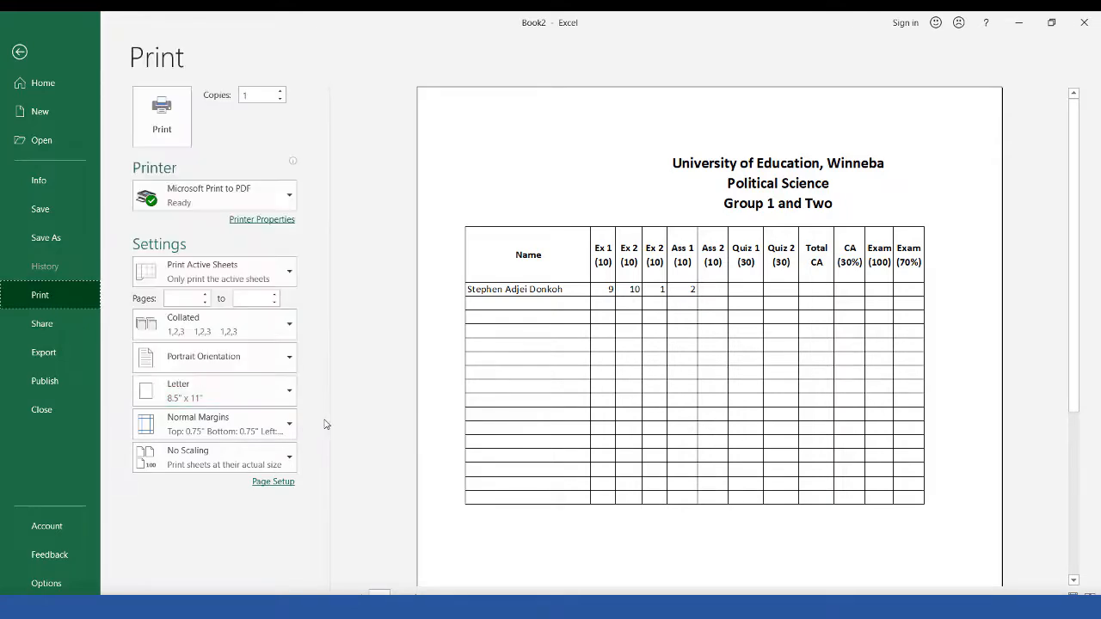
click(279, 357)
click(213, 422)
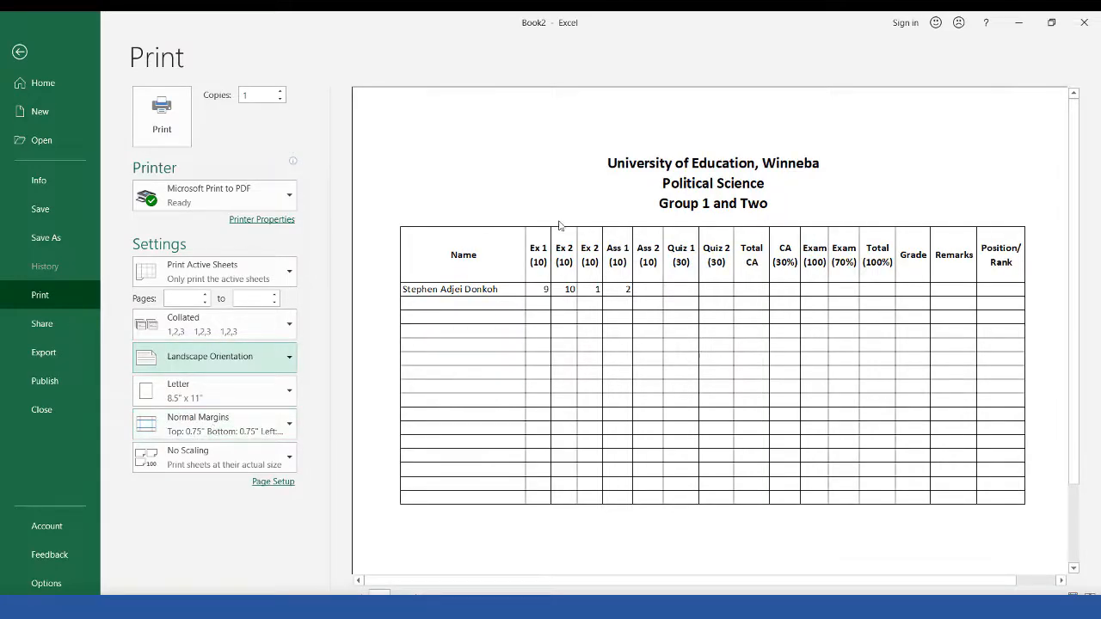
key(ctrl+alt+d)
mouse_move(391, 119)
mouse_down()
mouse_move(440, 163)
mouse_move(912, 238)
mouse_move(1049, 247)
mouse_up()
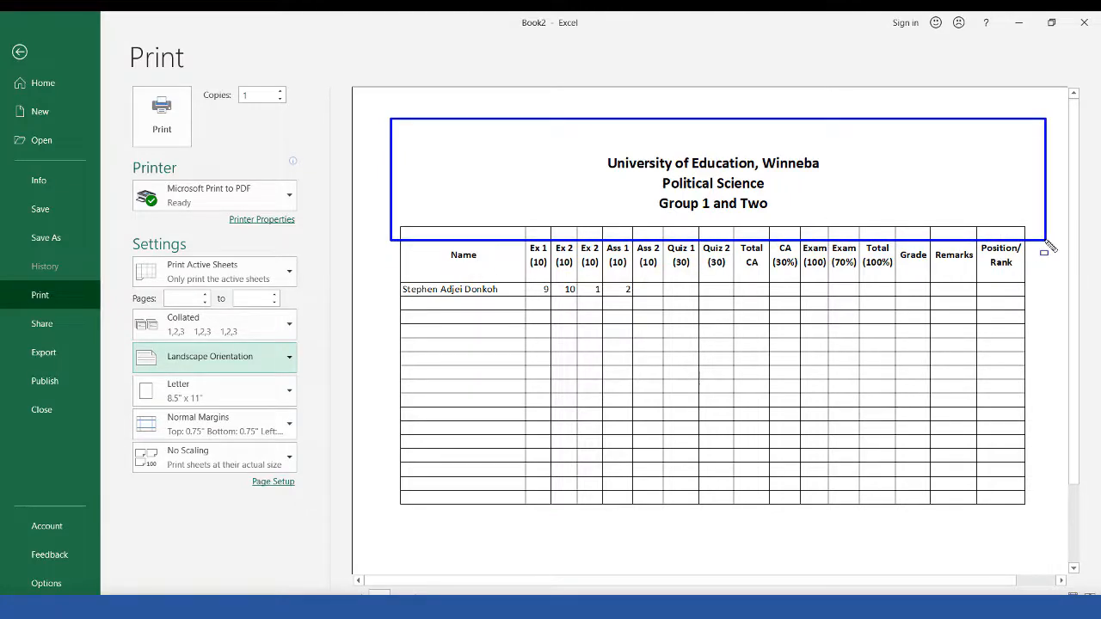
key(Escape)
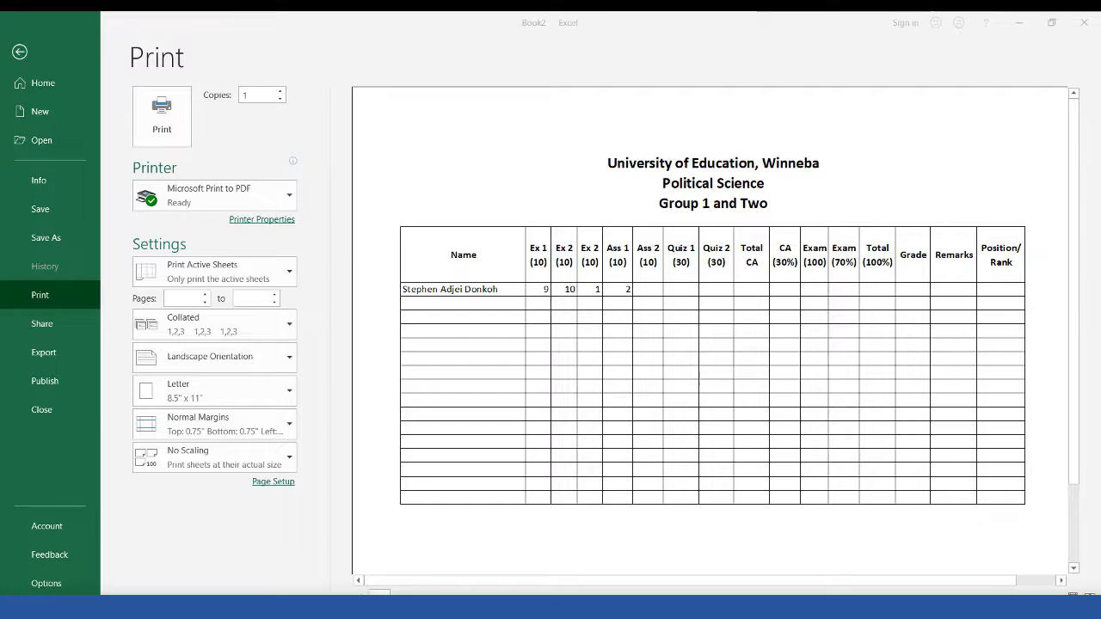
click(21, 54)
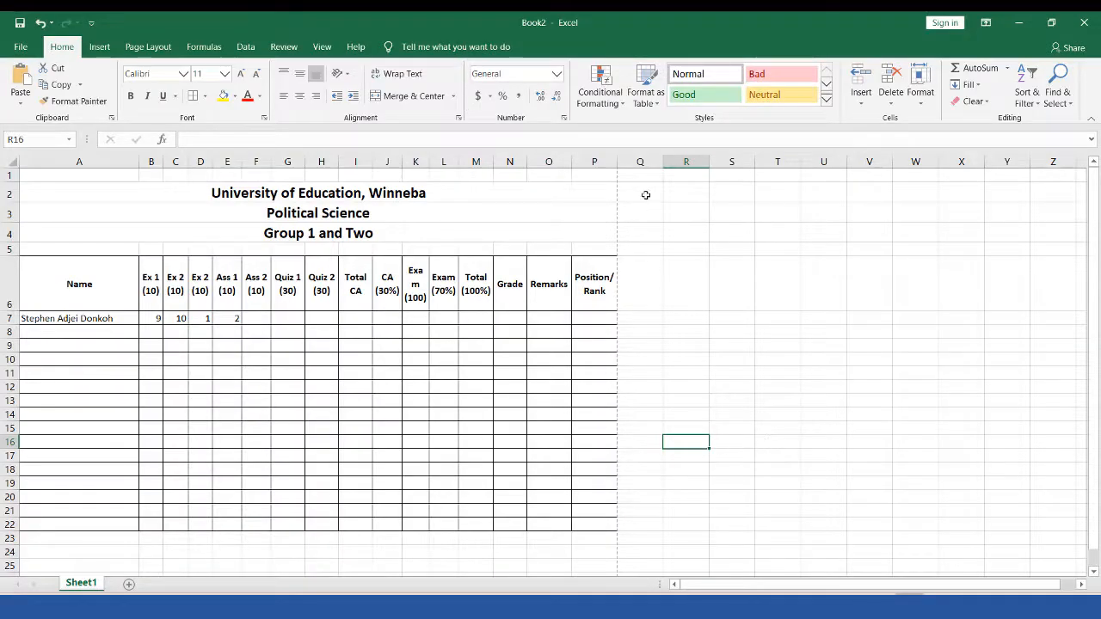
key(ctrl+alt+d)
mouse_move(610, 153)
mouse_down()
mouse_move(611, 535)
mouse_move(633, 553)
mouse_up()
key(Escape)
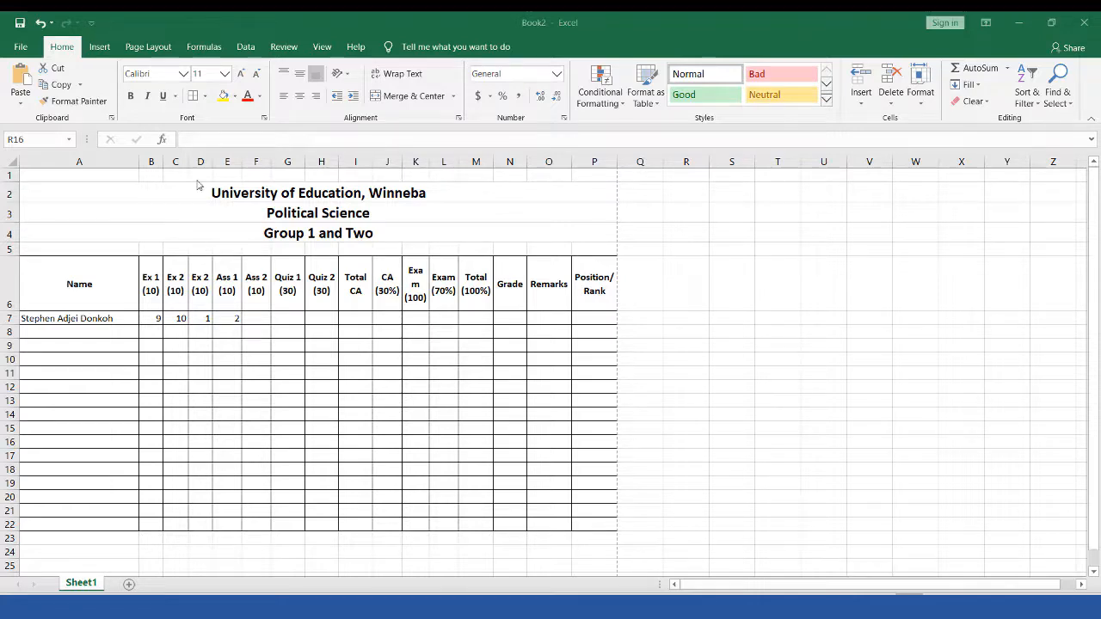
drag(197, 181, 494, 201)
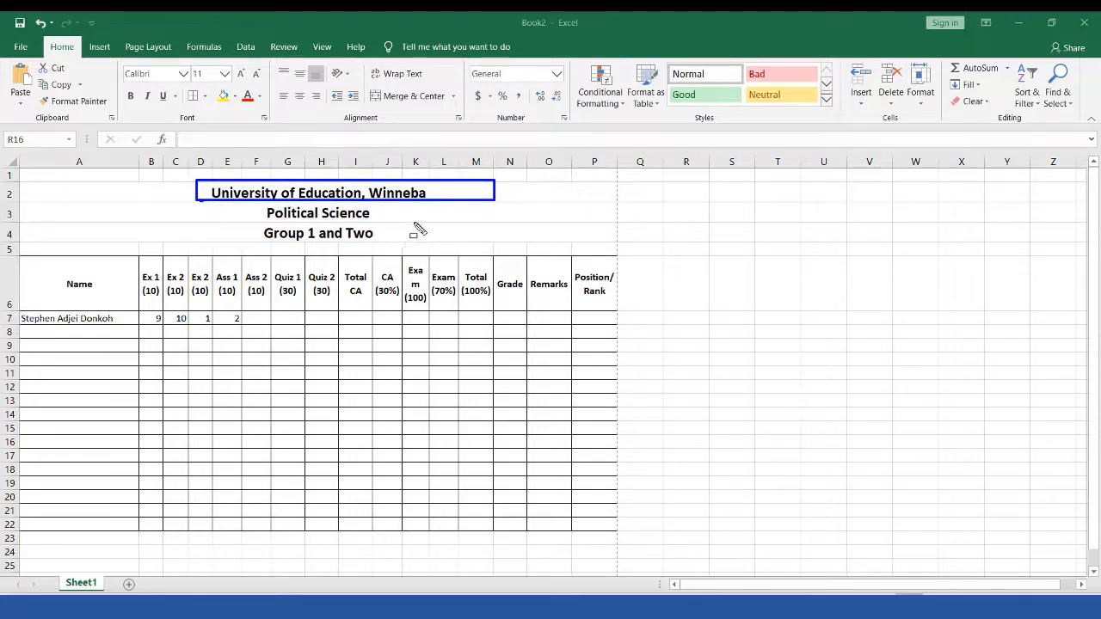
drag(201, 203, 427, 222)
drag(211, 224, 405, 242)
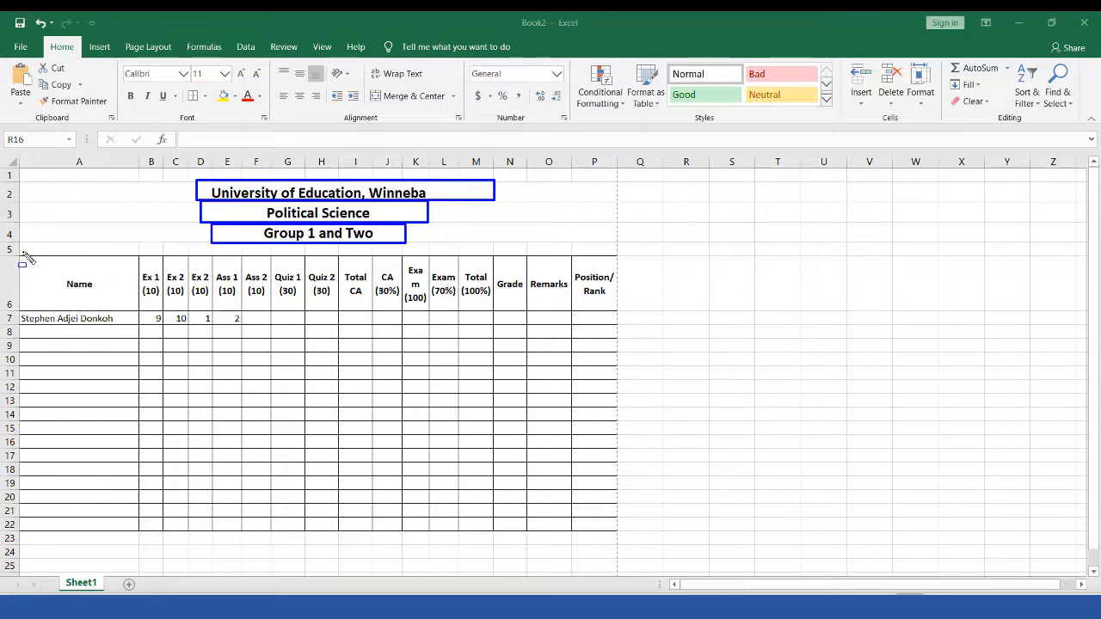
drag(41, 255, 616, 312)
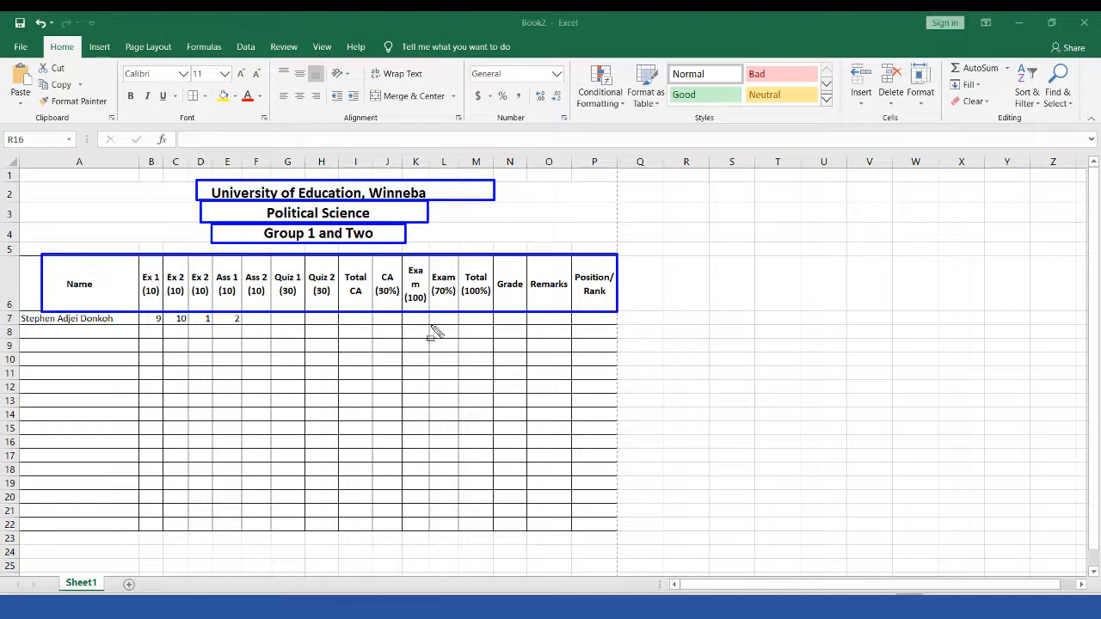
key(Escape)
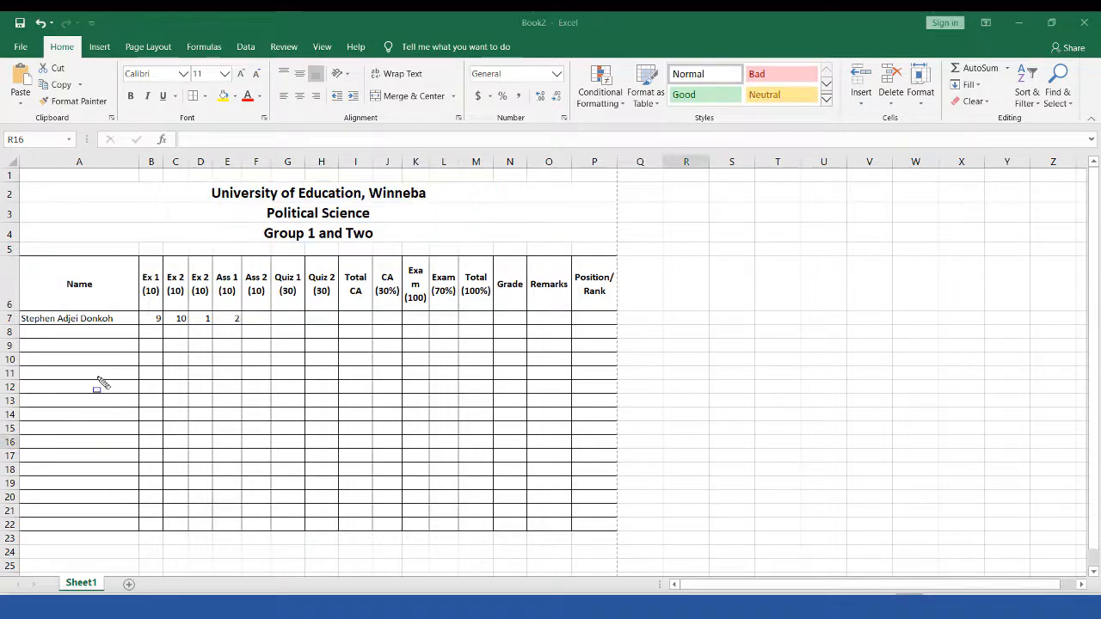
click(416, 284)
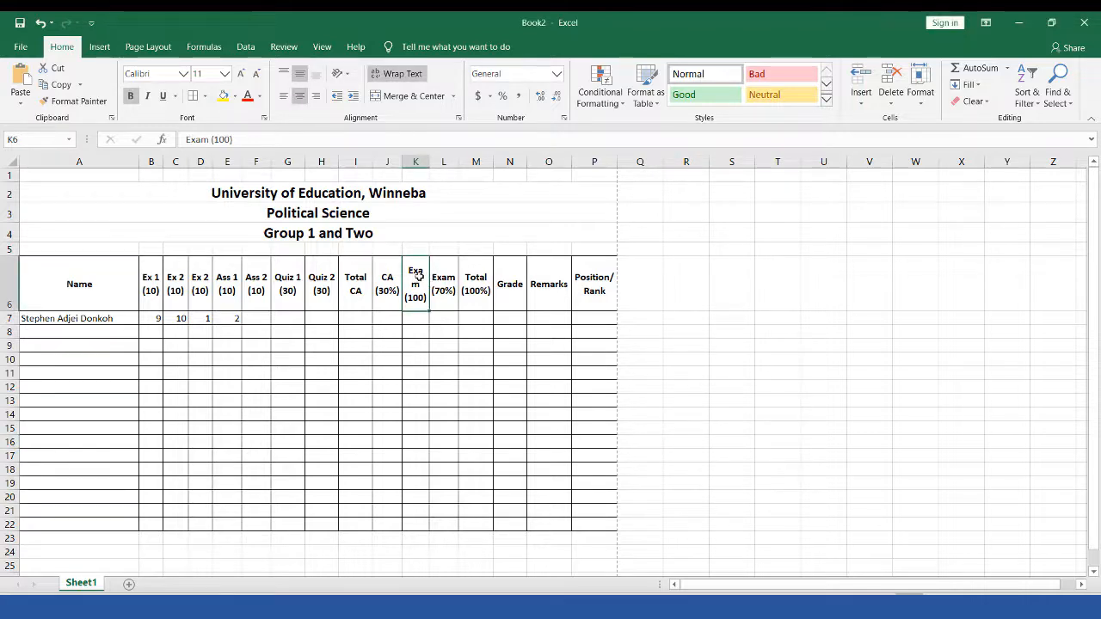
Step: Widen column K so 'Exam (100)' wraps onto two lines, then select name cells A6:A22
click(429, 164)
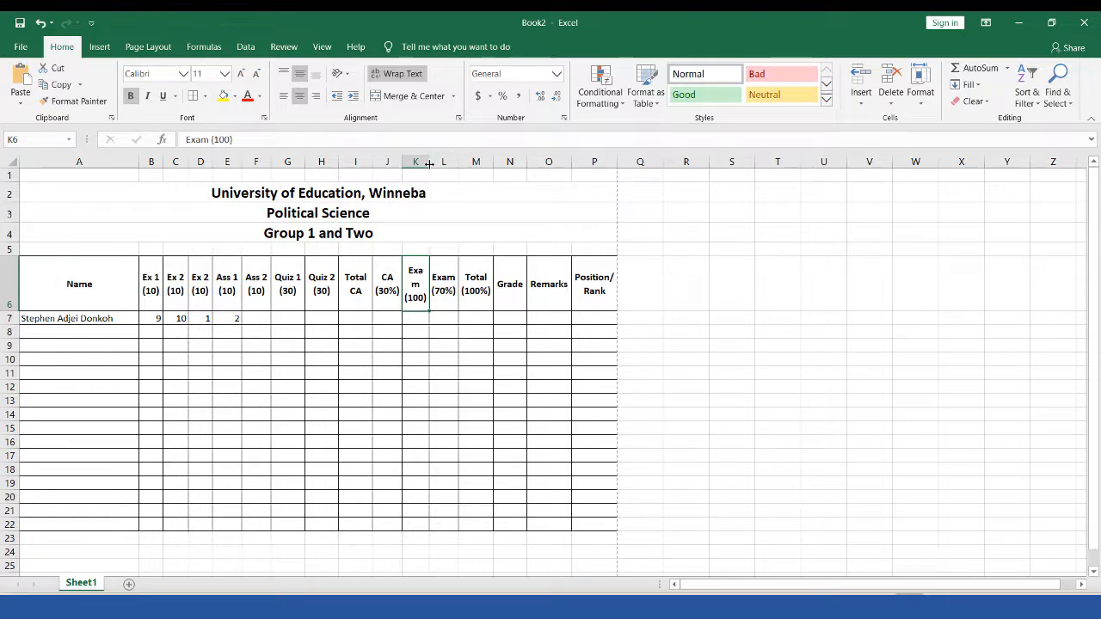
click(429, 164)
drag(430, 164, 434, 166)
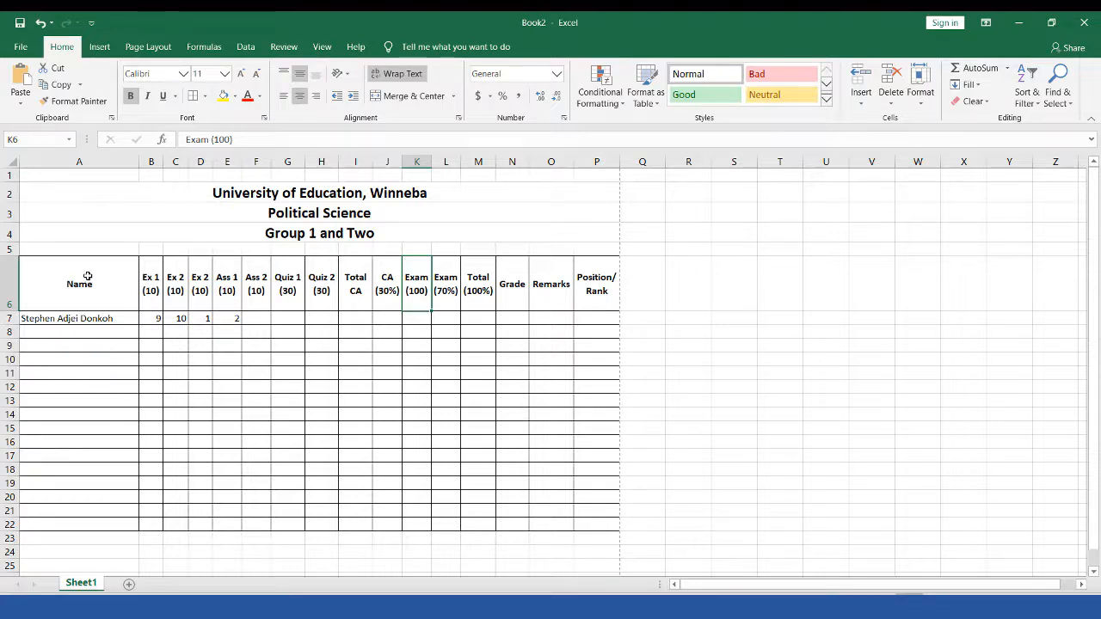
drag(87, 276, 72, 523)
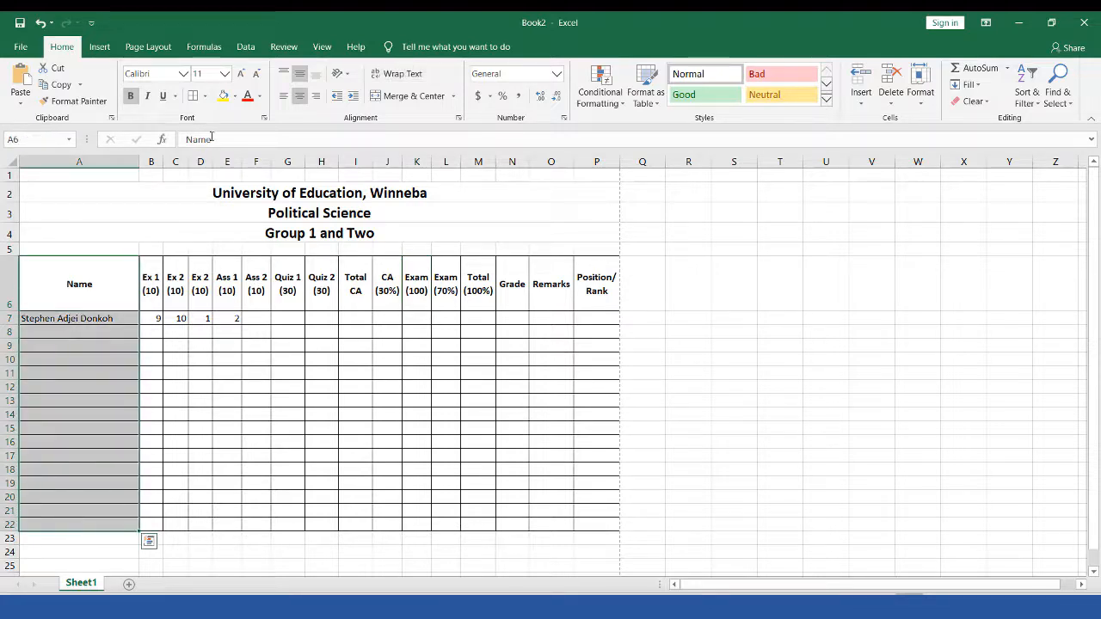
click(236, 96)
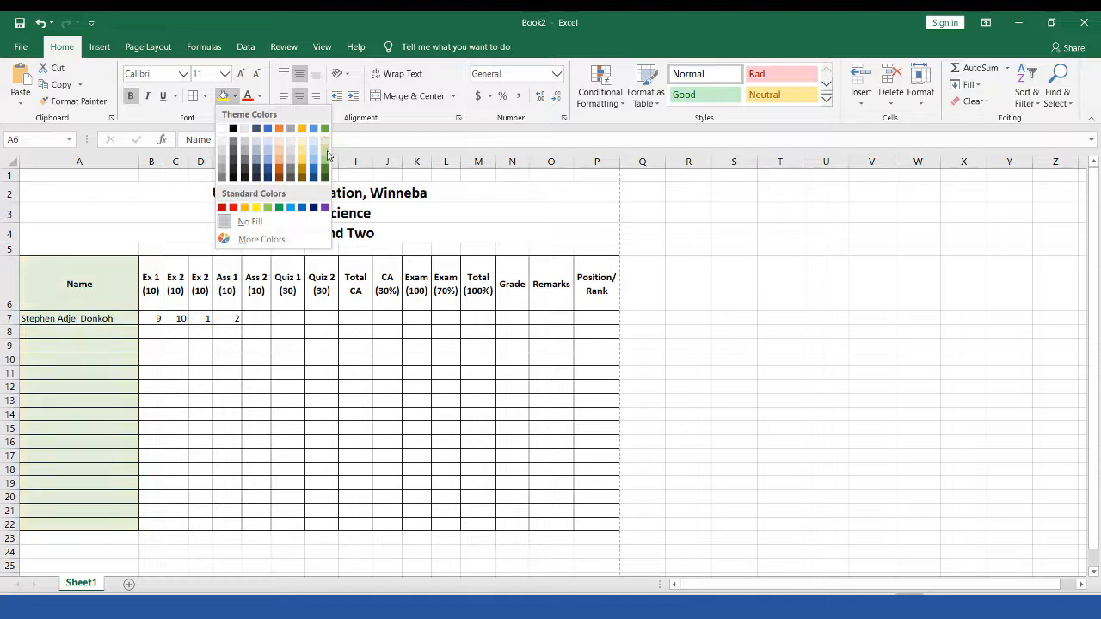
click(37, 305)
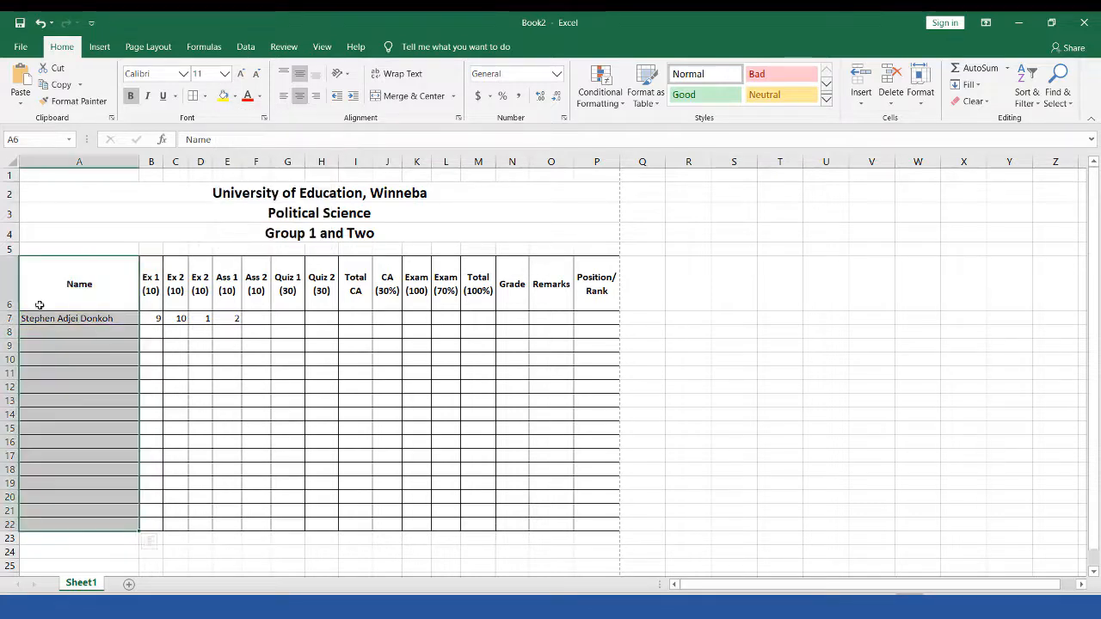
click(40, 316)
drag(40, 316, 602, 319)
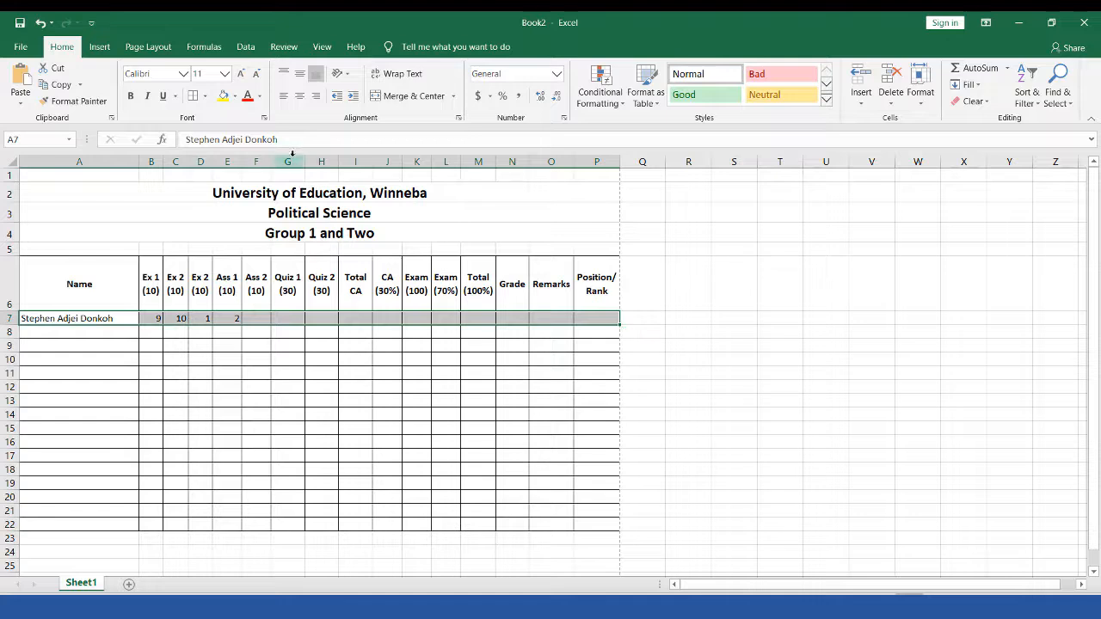
click(234, 97)
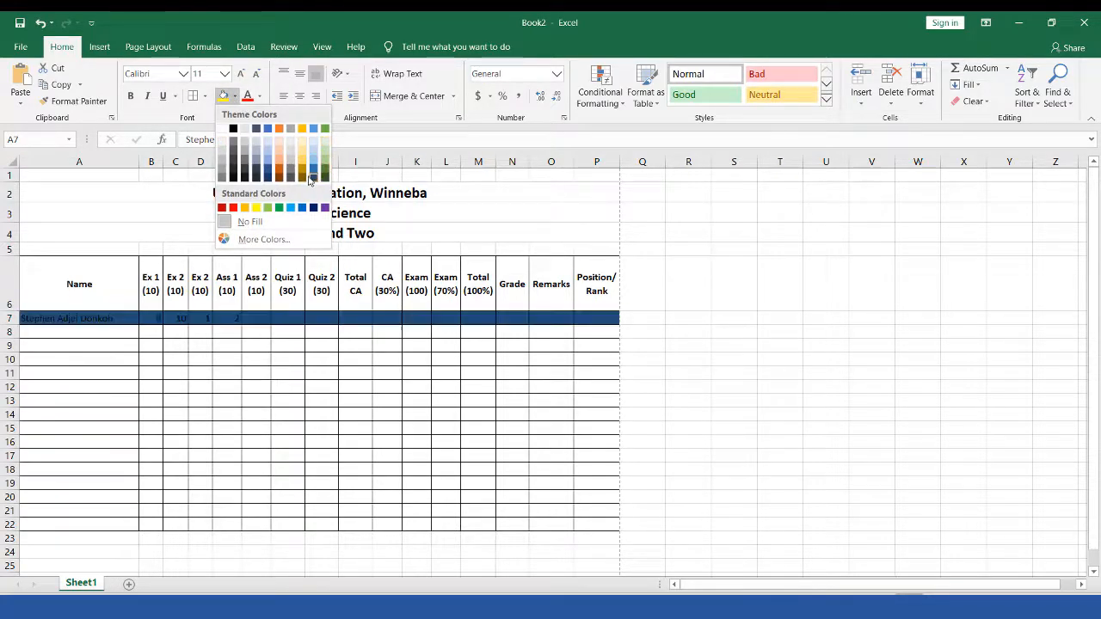
click(336, 351)
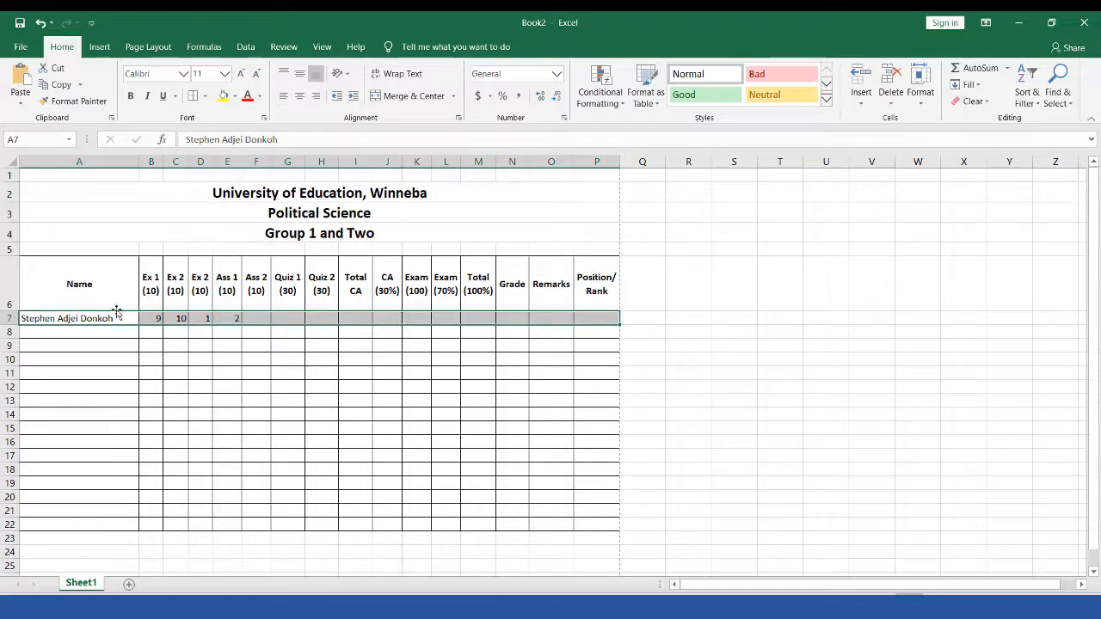
click(79, 331)
drag(76, 266, 66, 525)
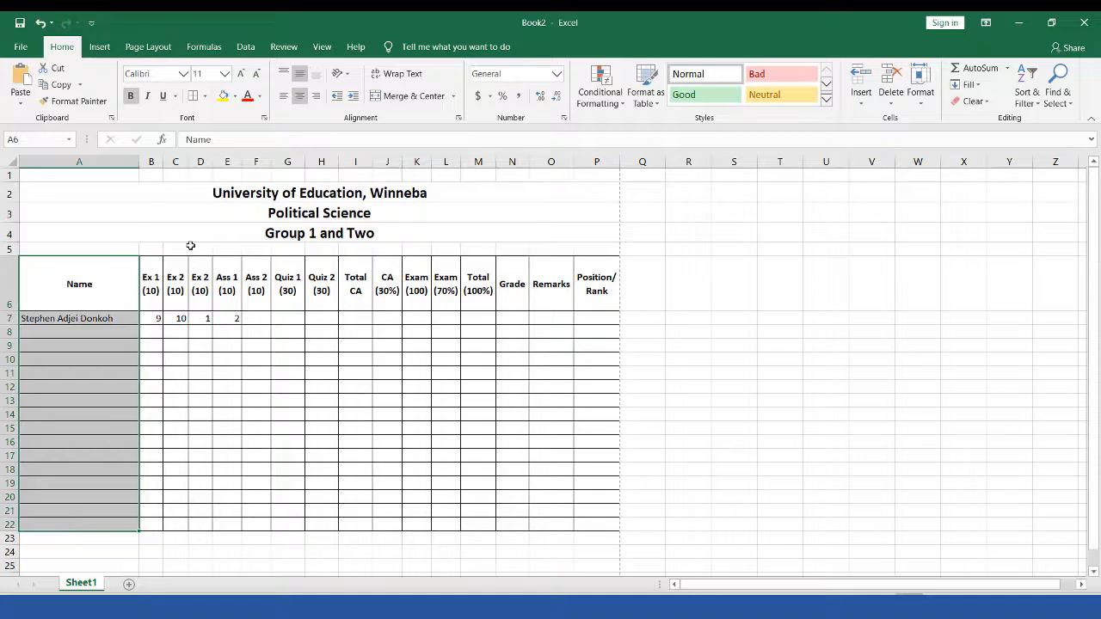
click(236, 99)
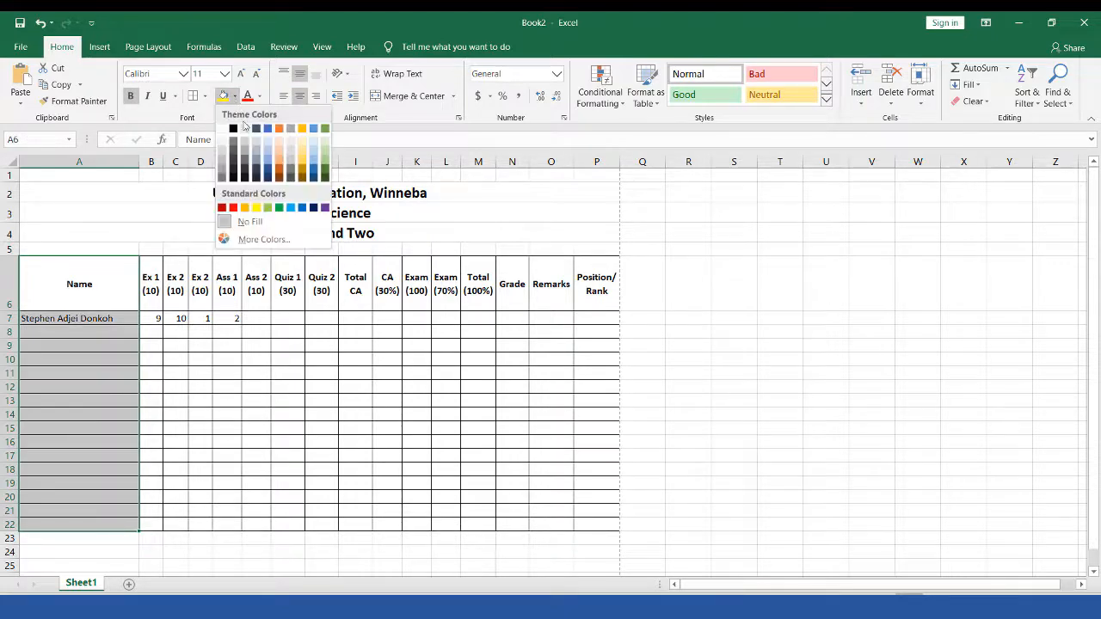
click(521, 327)
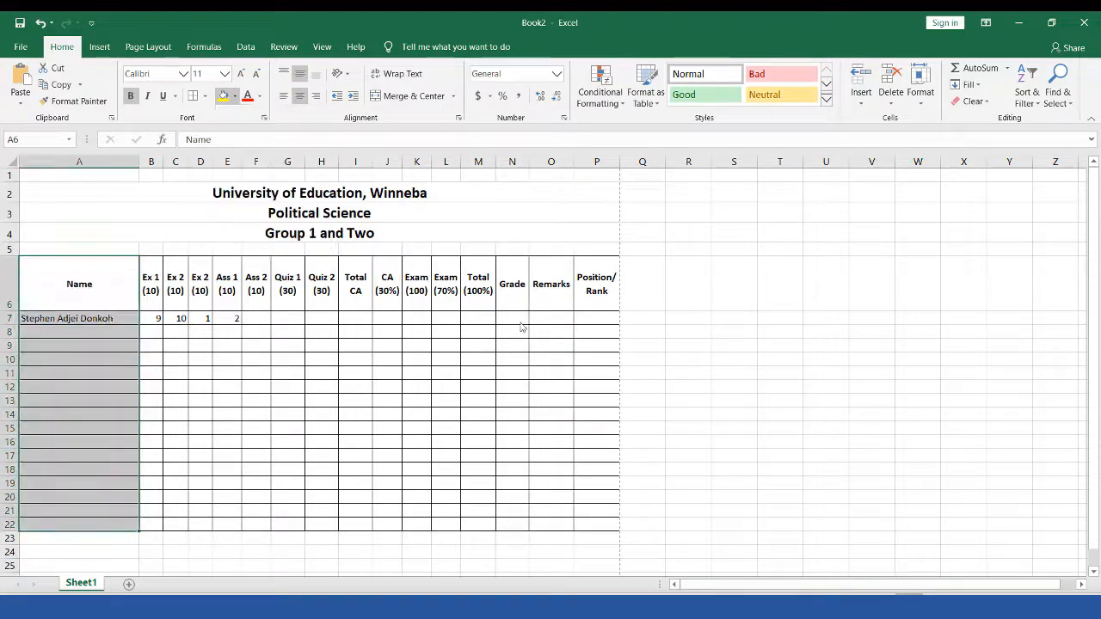
click(827, 101)
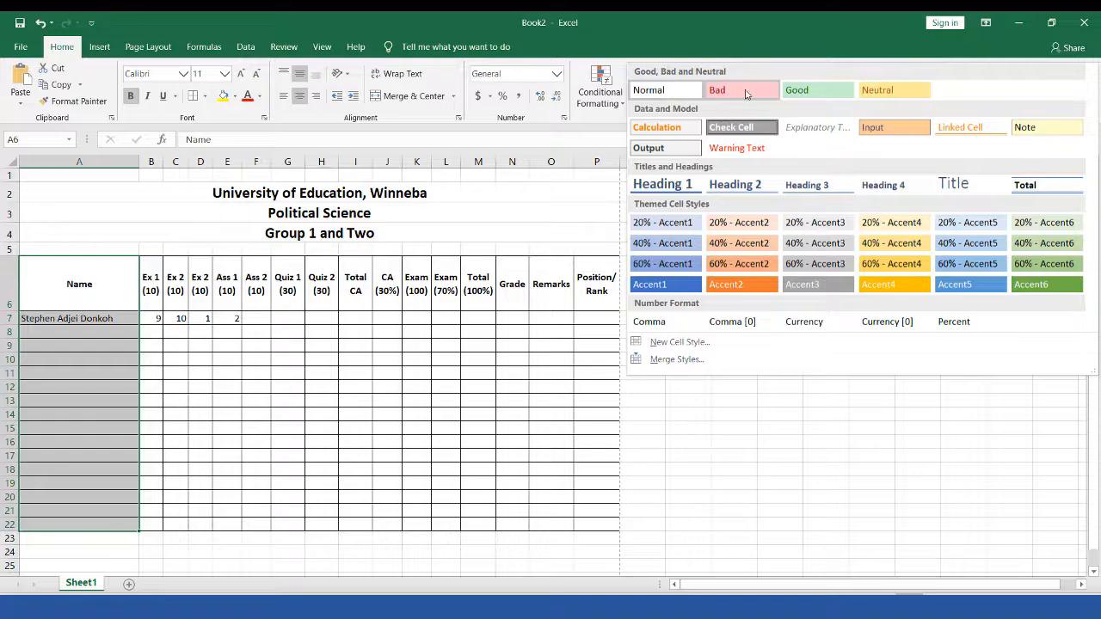
click(196, 297)
click(288, 295)
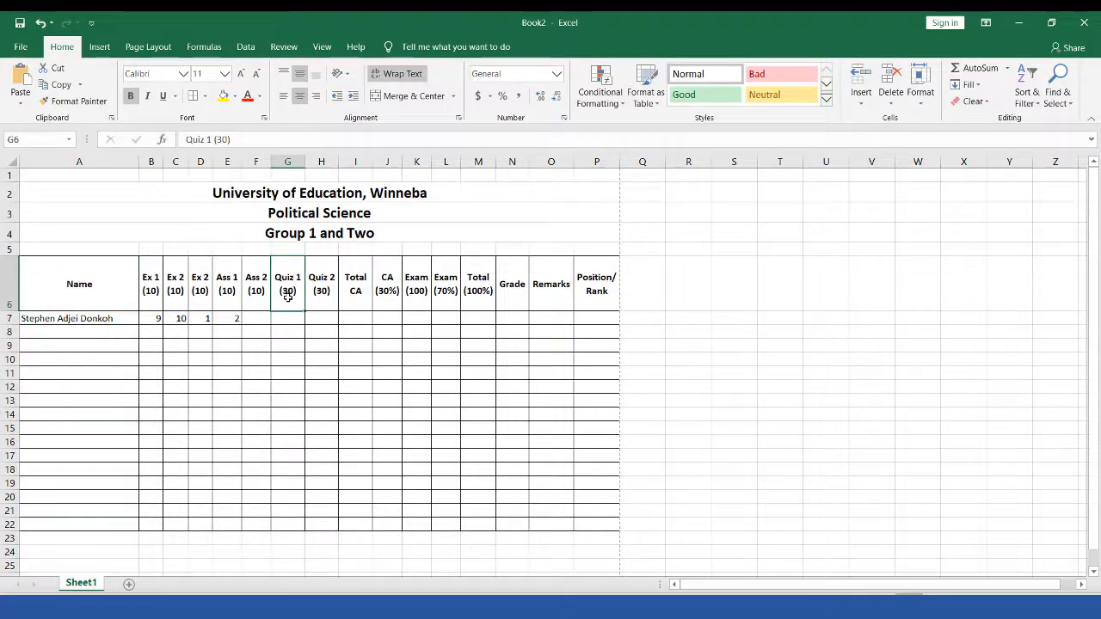